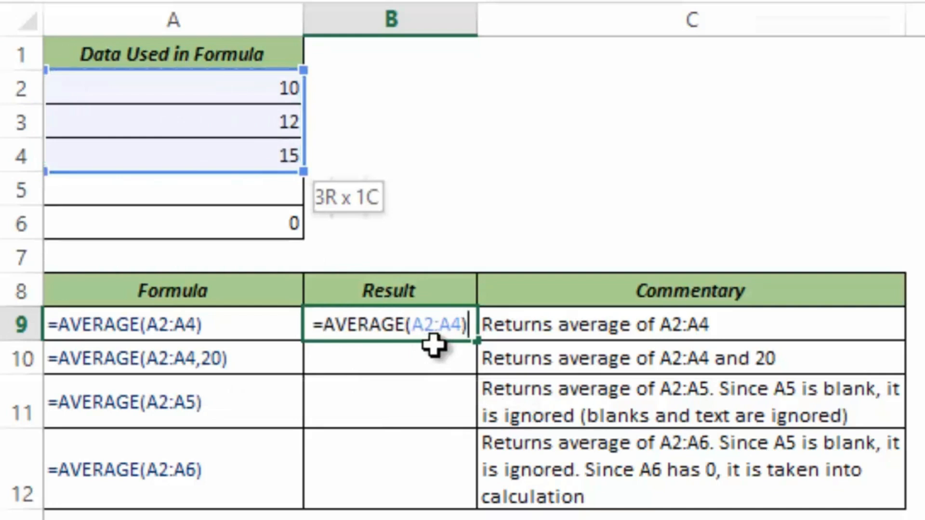
Commit the average of A2:A4 in B9, and calculate the average of A2:A4 together with 20 in B10
key(ctrl+Return)
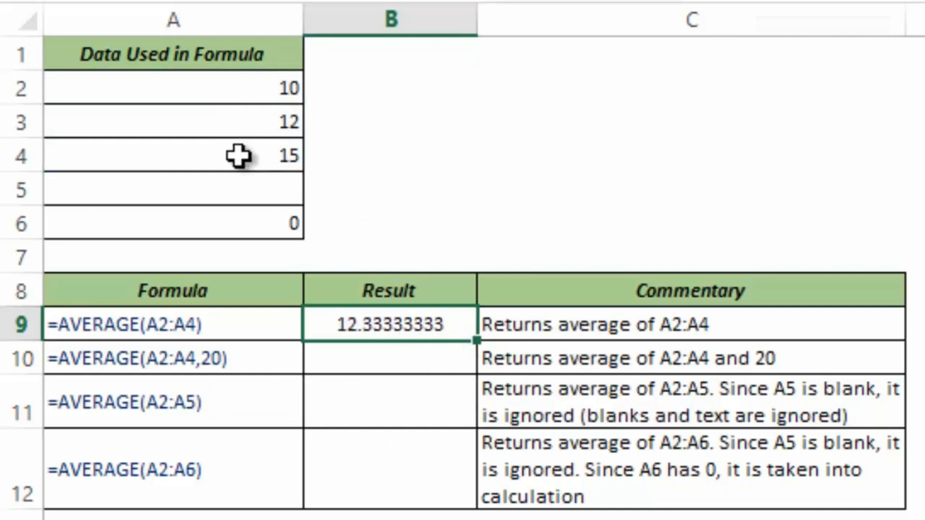
click(369, 355)
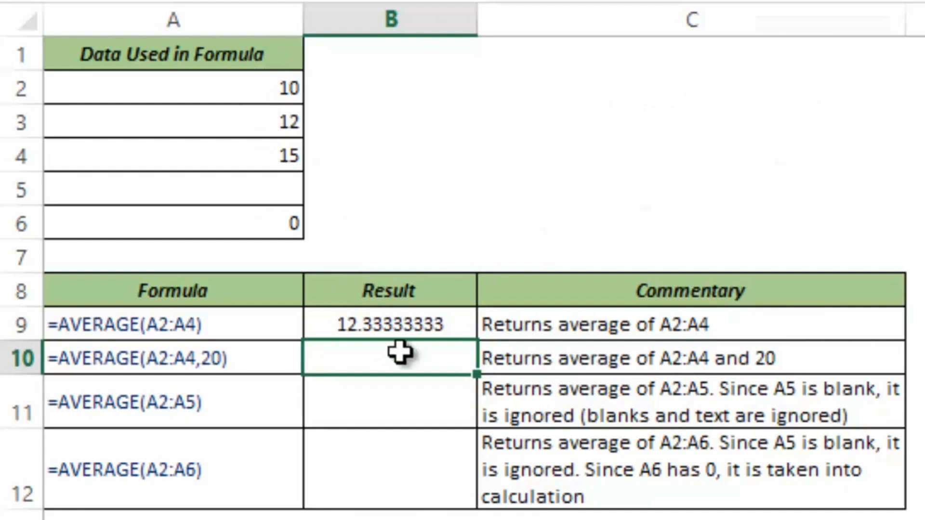
text(avera)
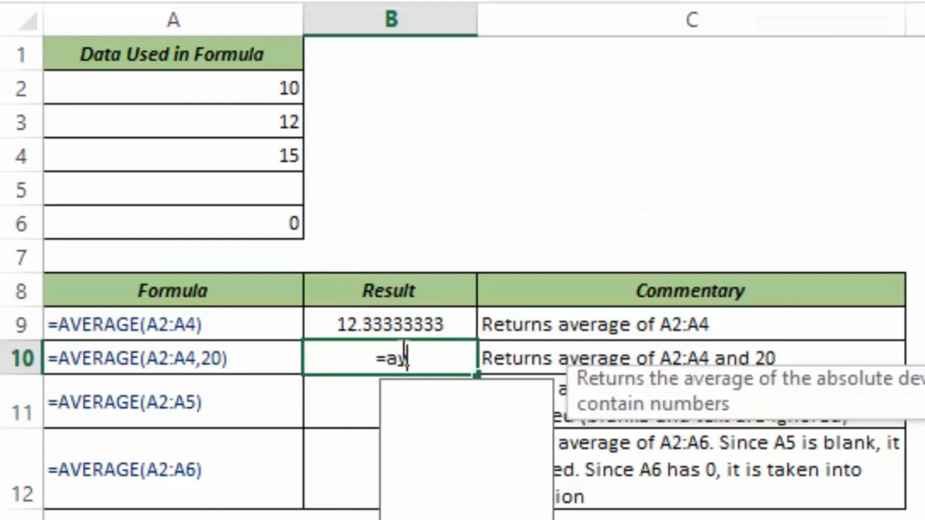
key(Tab)
drag(223, 87, 225, 148)
text(,)
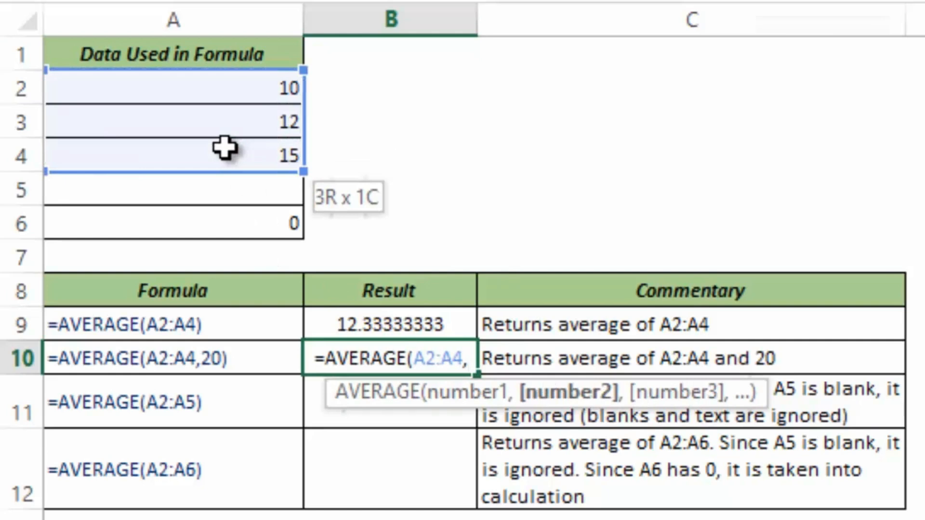
text(20)
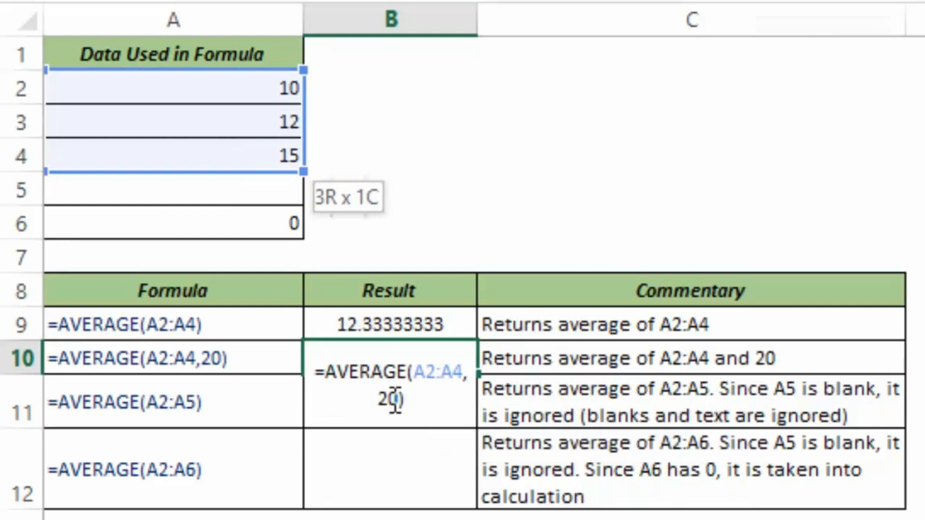
key(ctrl+Return)
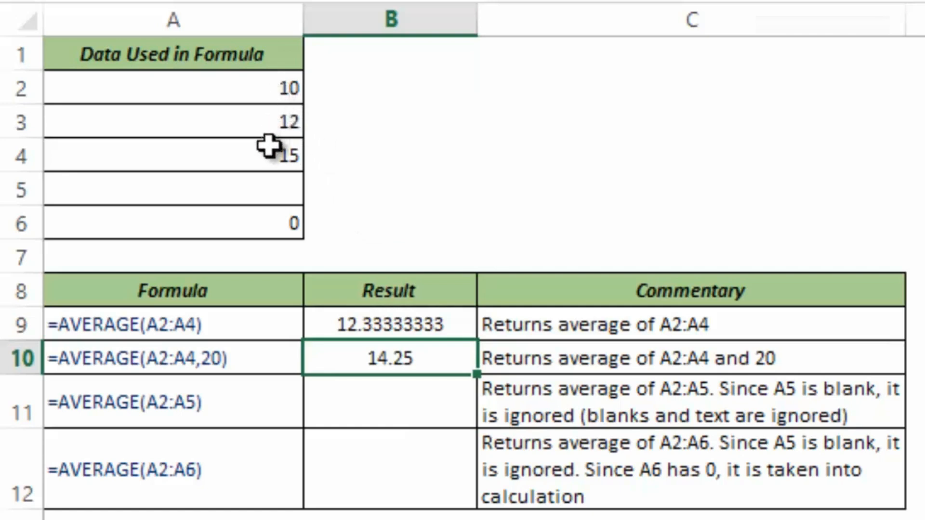
Calculate the average of A2:A5, including the blank cell, in B11 with the AVERAGE function
click(400, 399)
text(=avera)
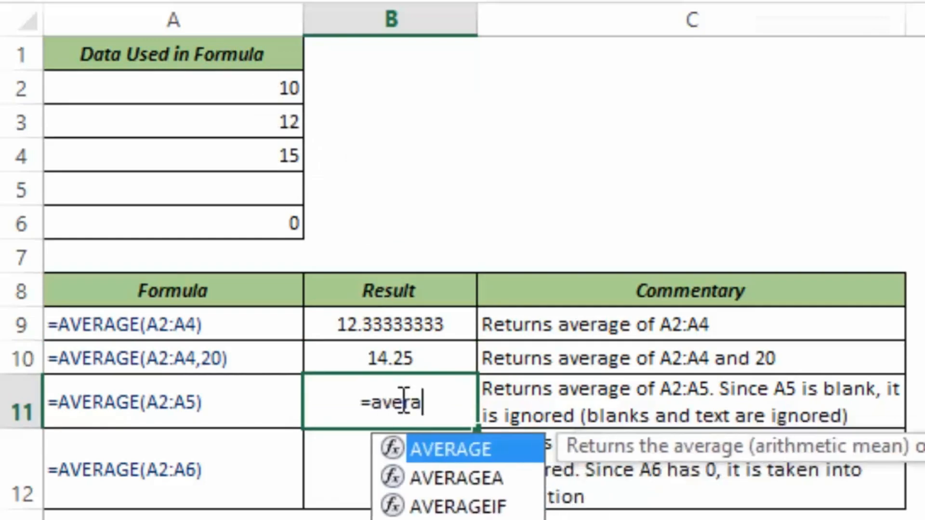
key(Tab)
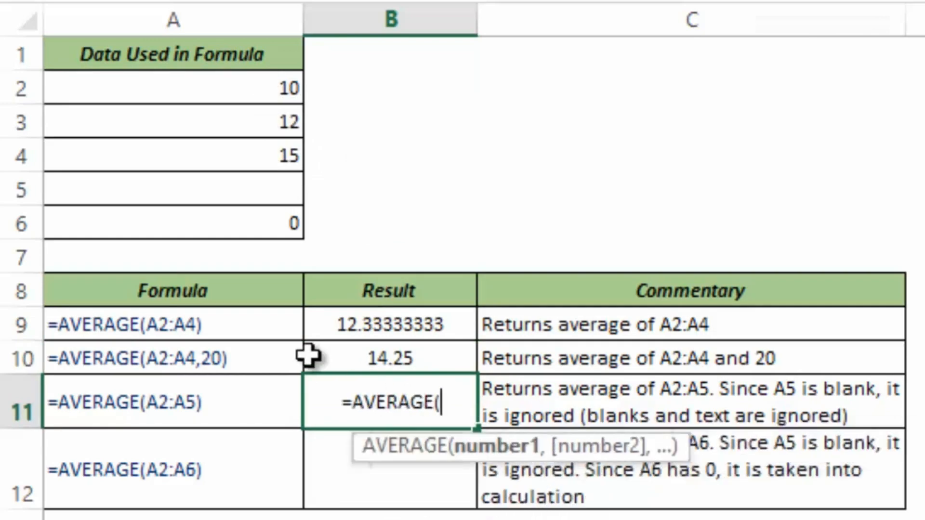
drag(258, 93, 259, 187)
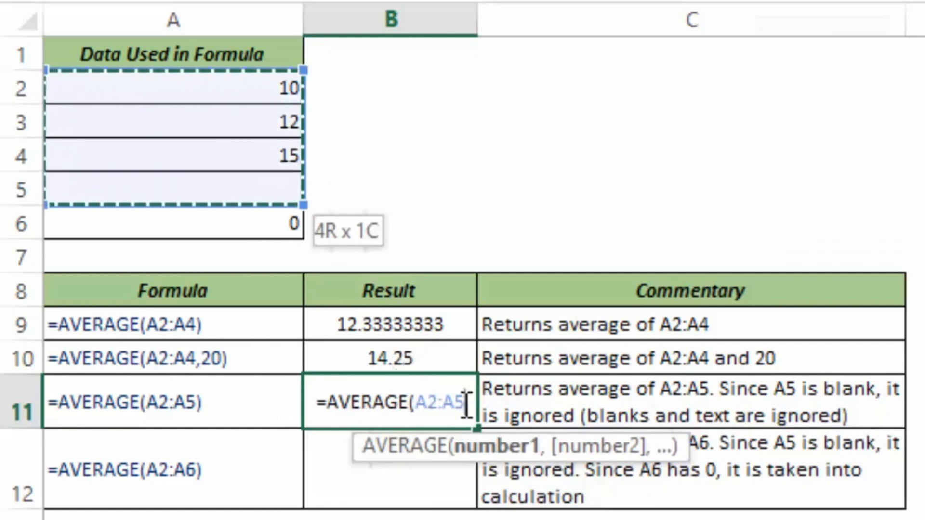
text())
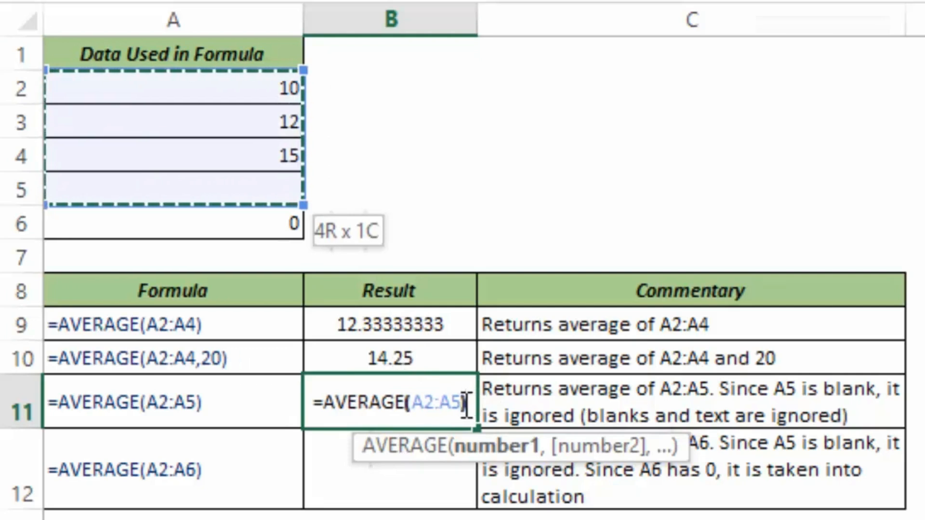
key(ctrl+Return)
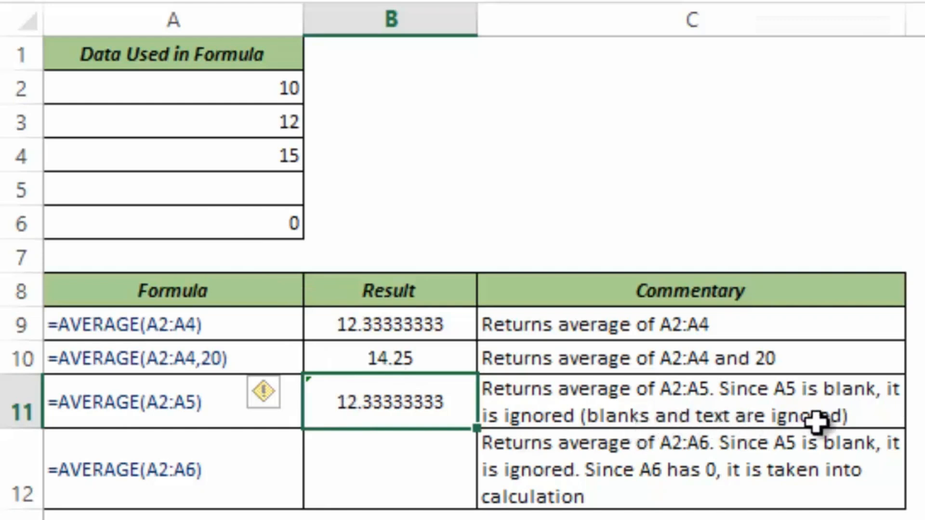
Calculate the average of A2:A6, including the blank cell and the zero, in B12 with the AVERAGE function
click(398, 477)
text(=avera)
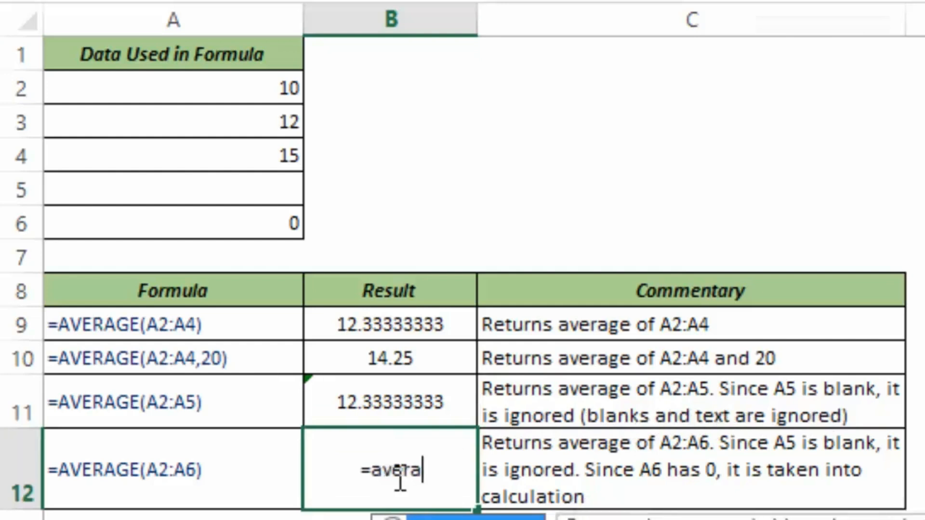
key(Tab)
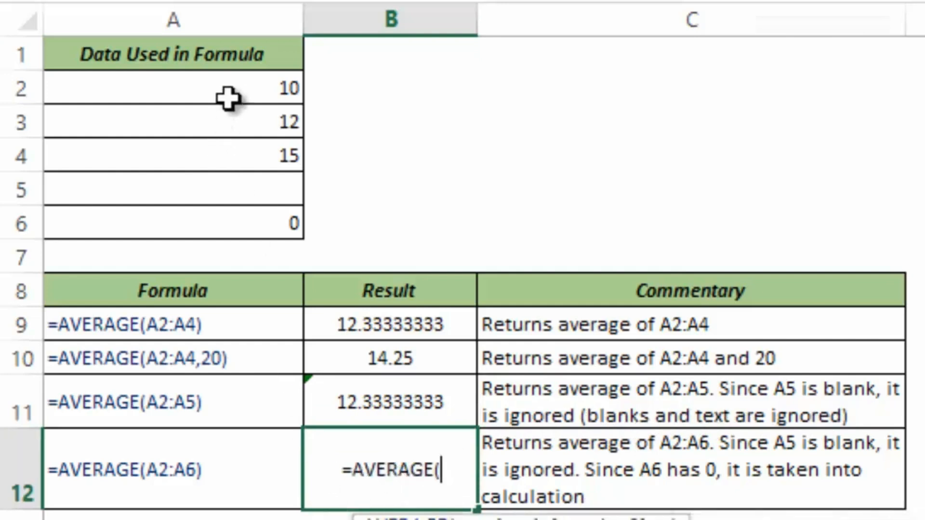
drag(228, 92, 237, 224)
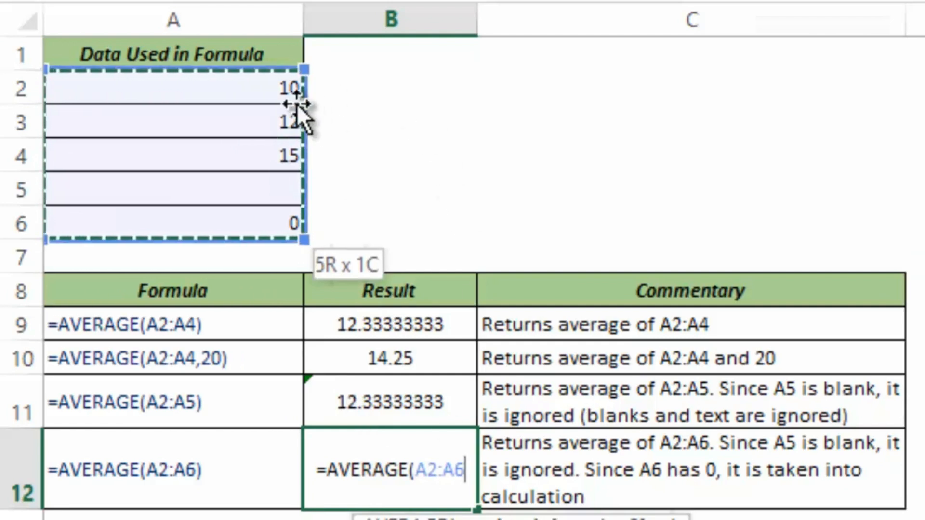
text())
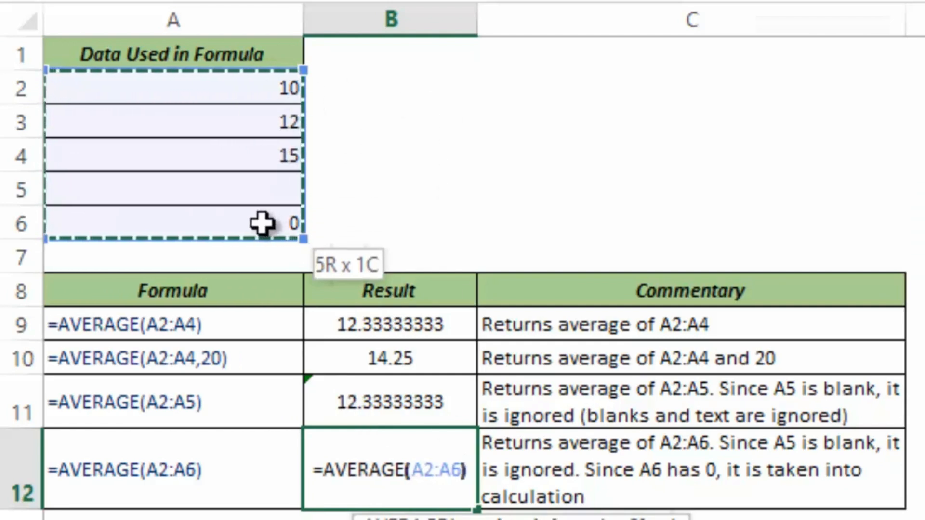
key(ctrl+Return)
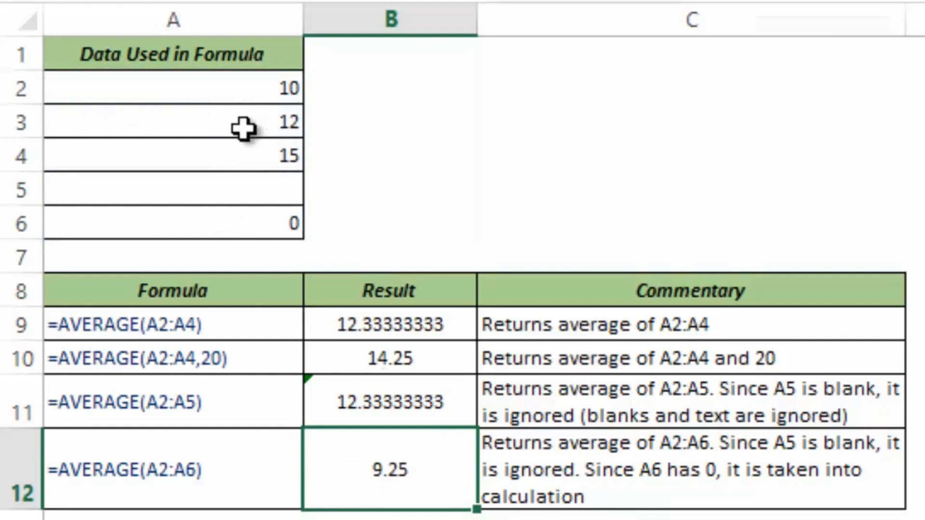
click(182, 188)
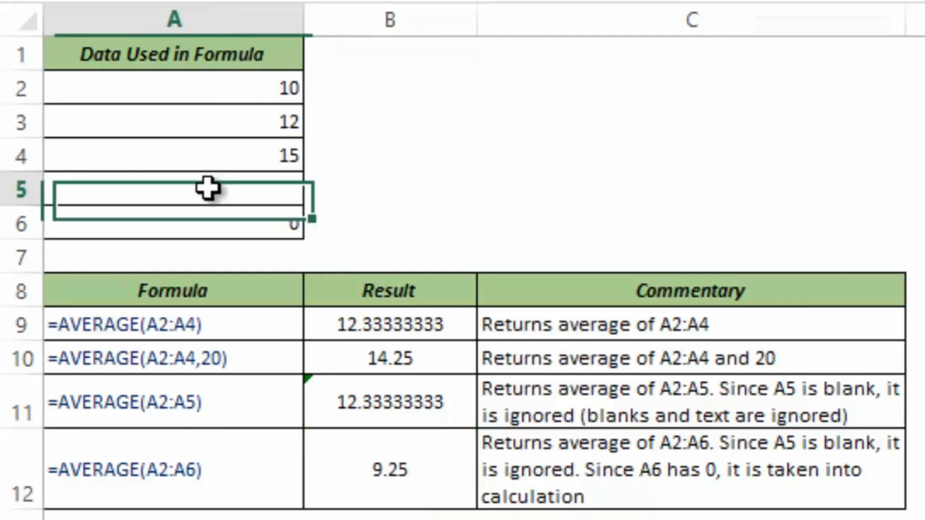
click(223, 217)
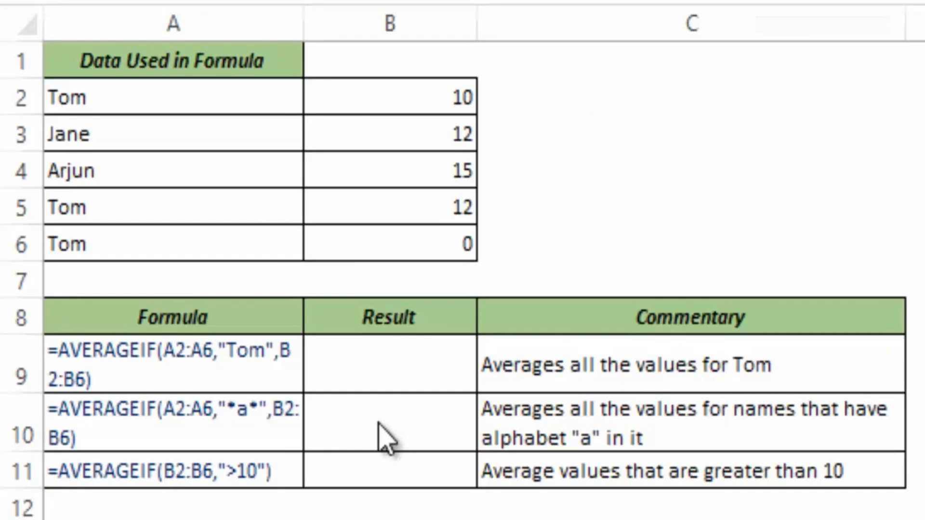
Enter an AVERAGEIF formula in B9 that averages B2:B6 where A2:A6 matches the name in A2, given as quoted text
click(363, 381)
text(=)
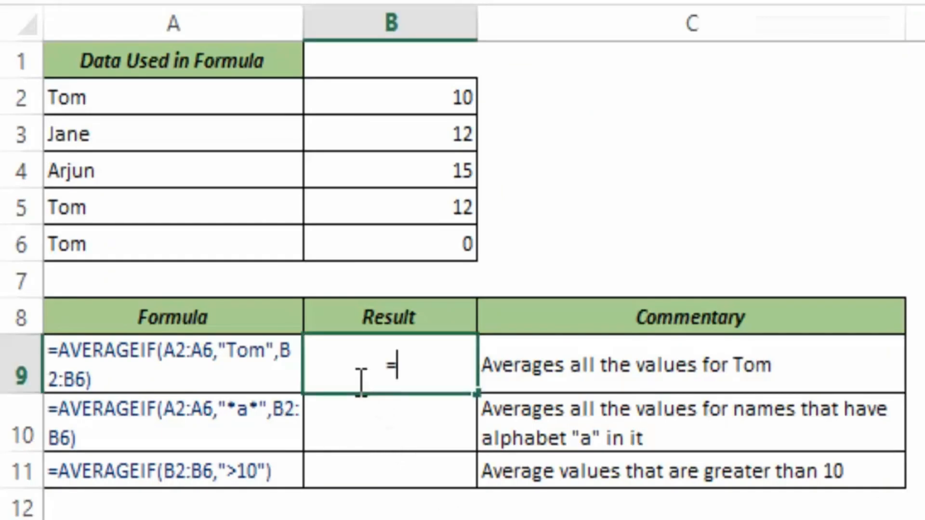
text(Aver)
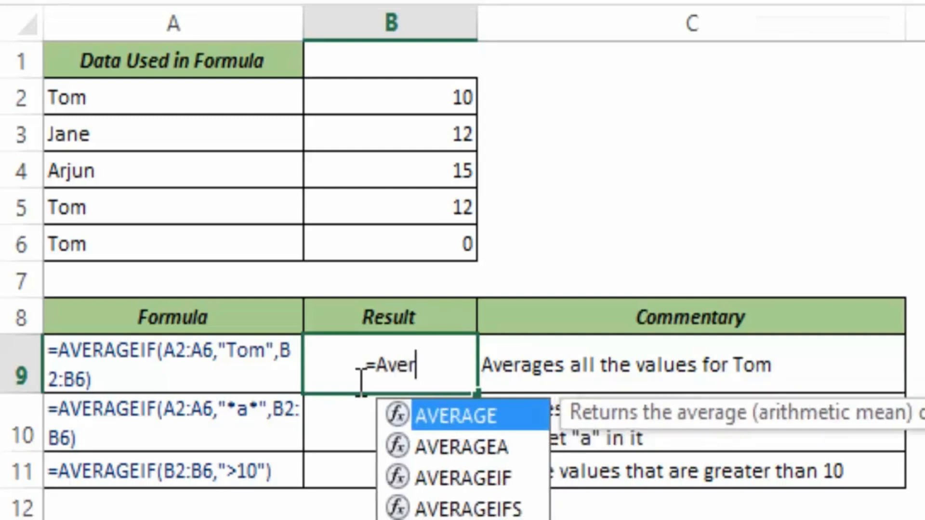
key(Down)
key(Down)
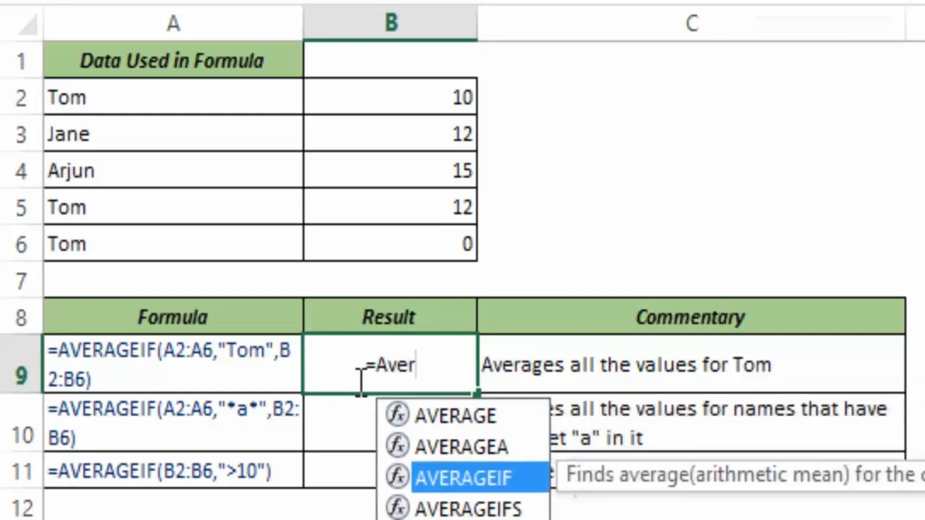
key(Tab)
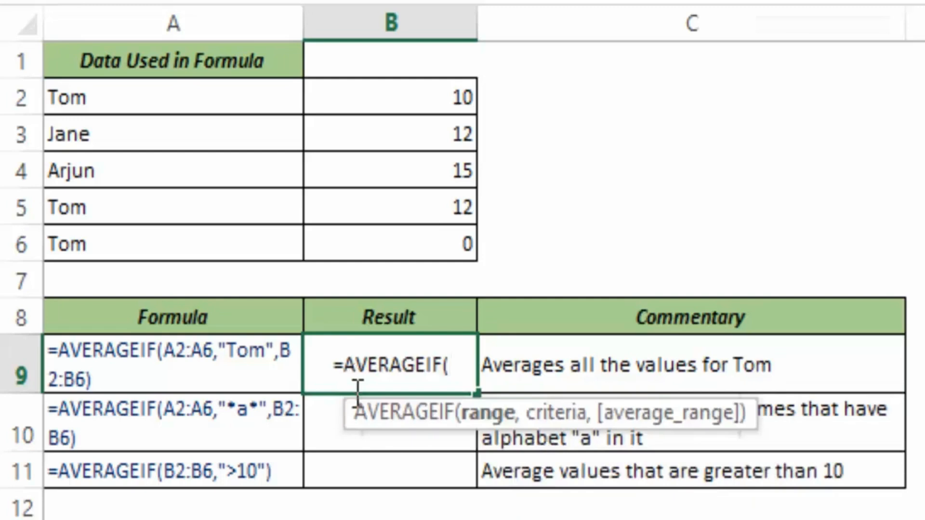
drag(353, 417, 193, 424)
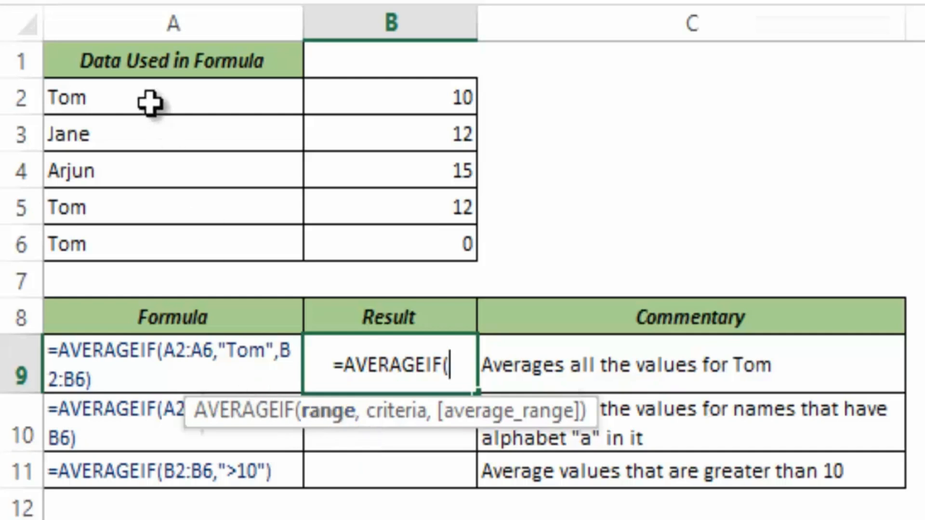
drag(145, 96, 153, 239)
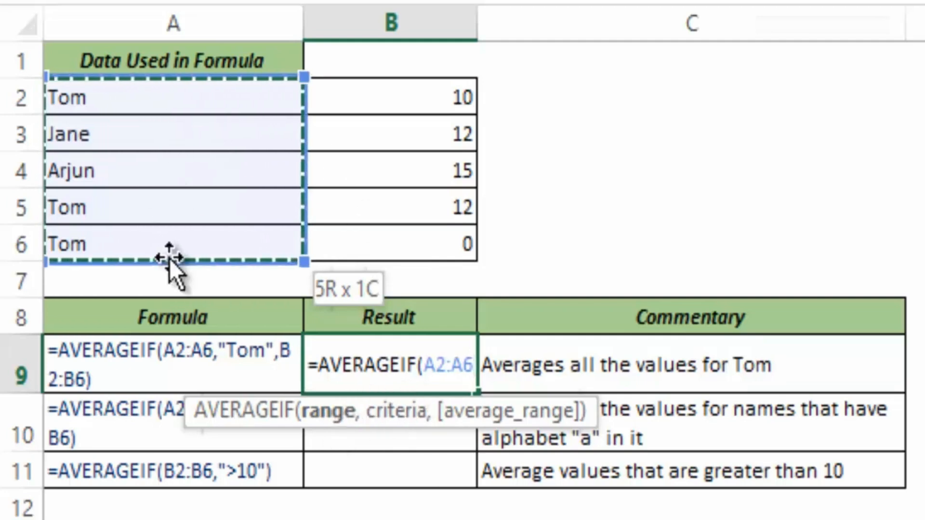
text(,)
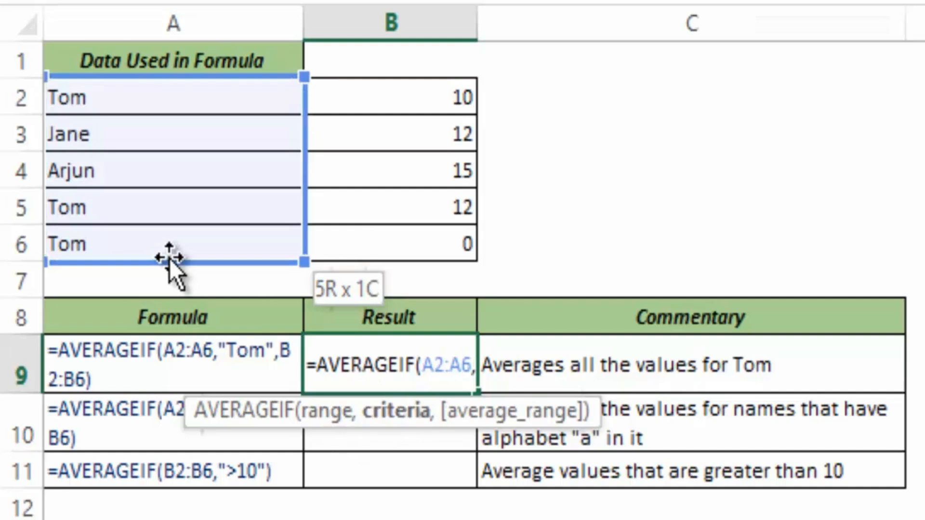
text("Tom)
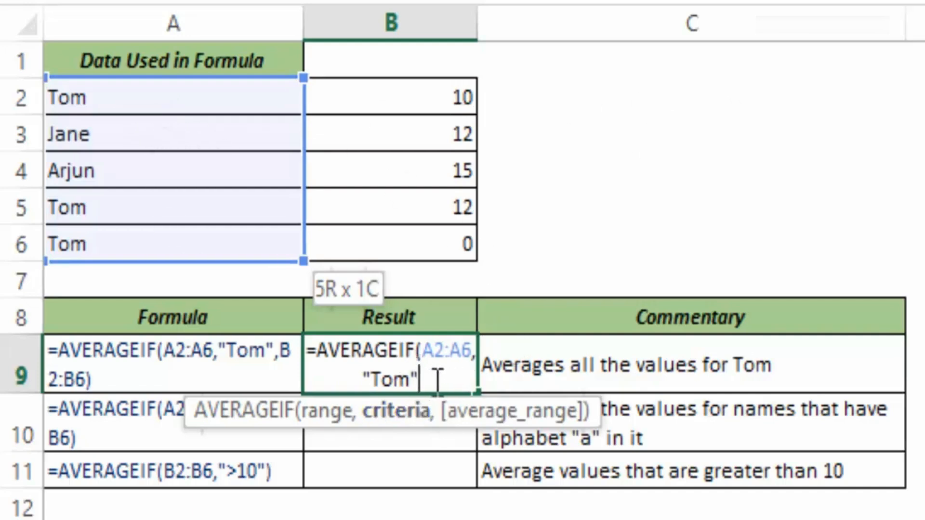
text(,)
drag(424, 97, 417, 236)
text())
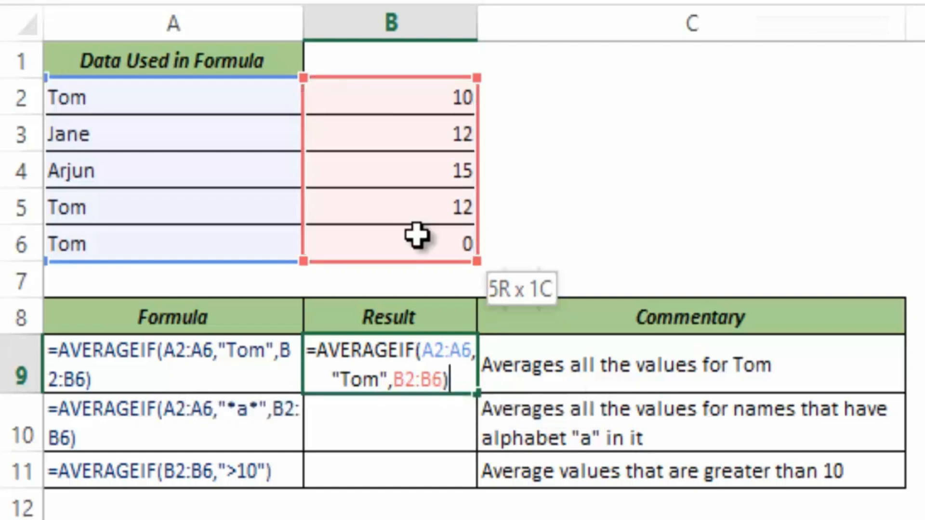
key(ctrl+Return)
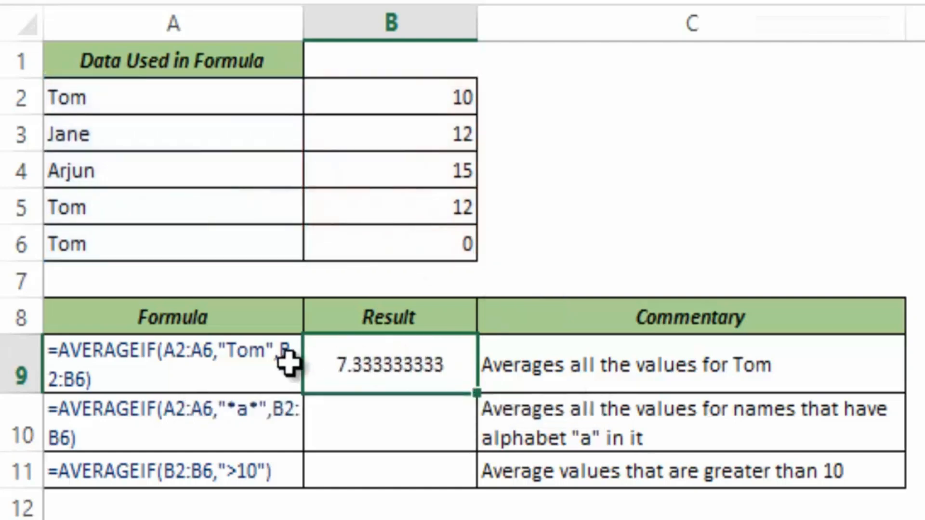
Check which names in A2:A6 match the criterion and inspect their corresponding values in B2, B5 and B6
drag(161, 97, 163, 240)
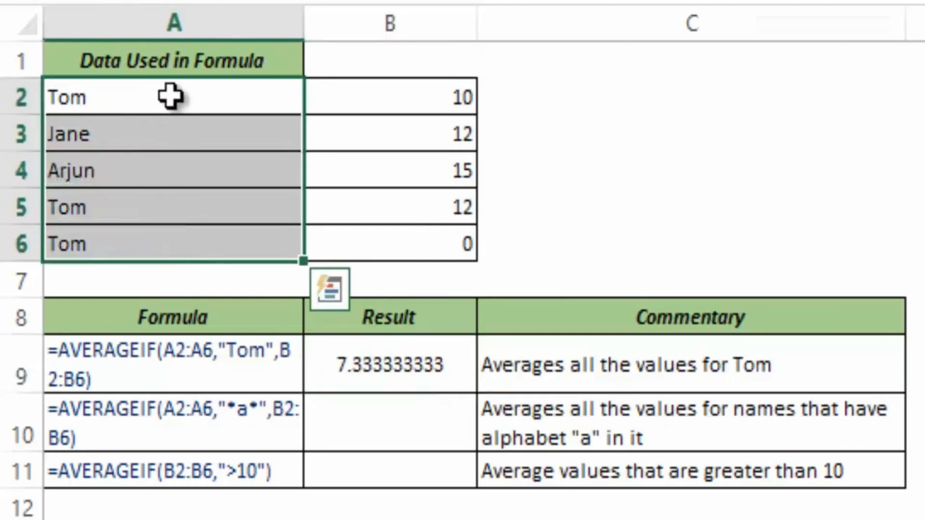
click(197, 99)
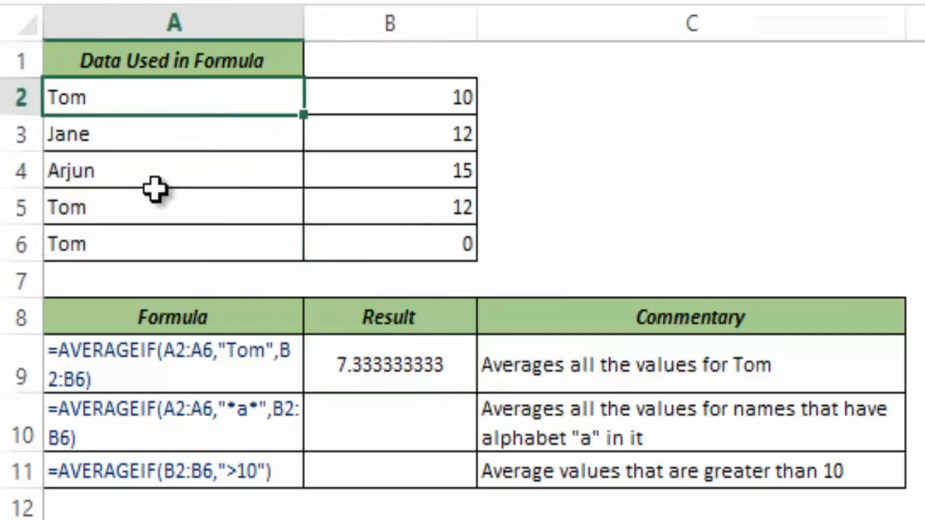
click(156, 207)
click(158, 246)
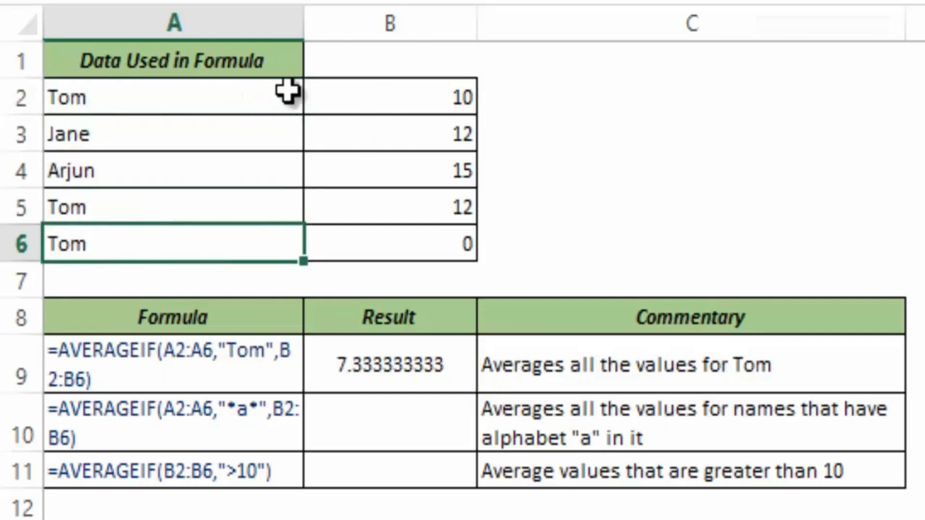
click(337, 97)
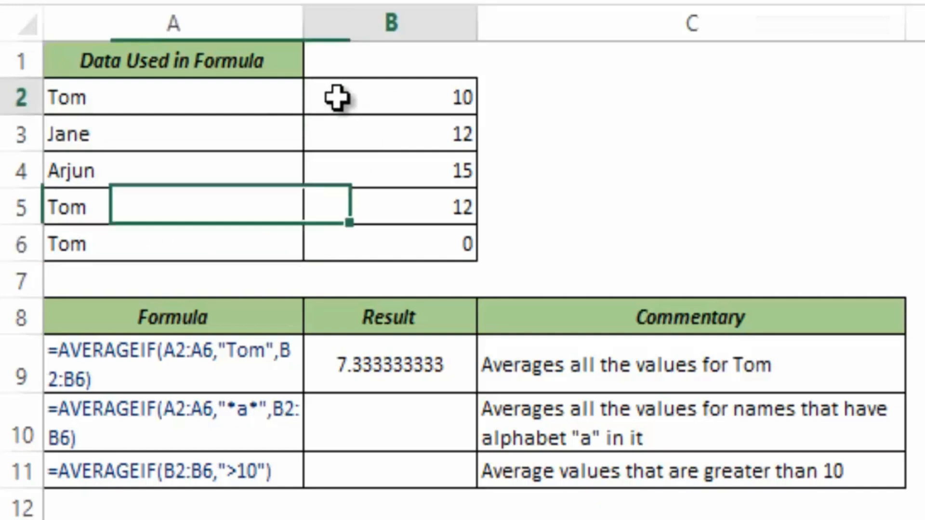
click(345, 203)
click(348, 227)
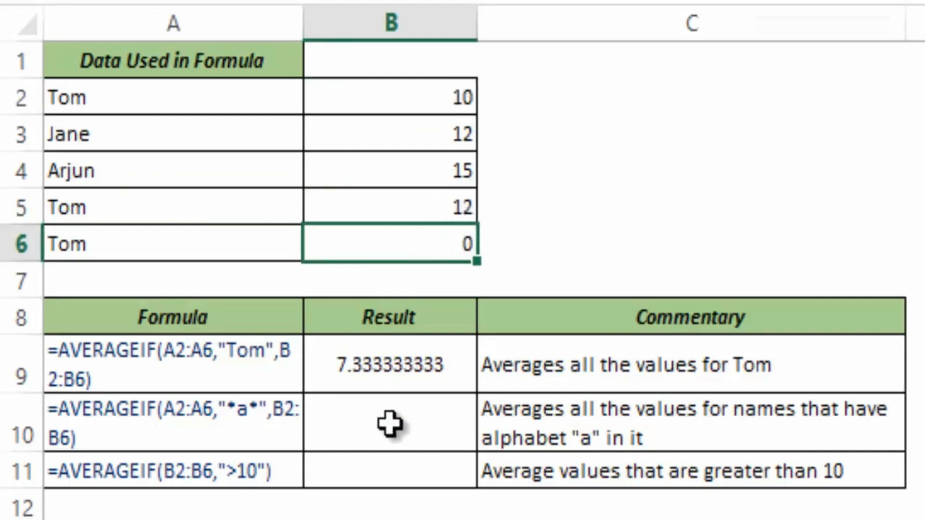
Check which names in A2:A6 contain the letter "a", inspecting cells A3 and A4
click(423, 435)
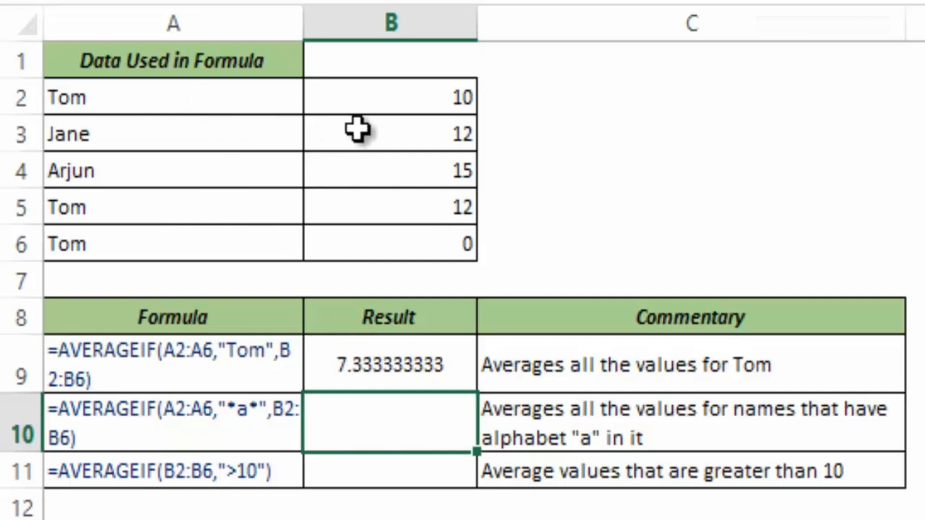
click(216, 139)
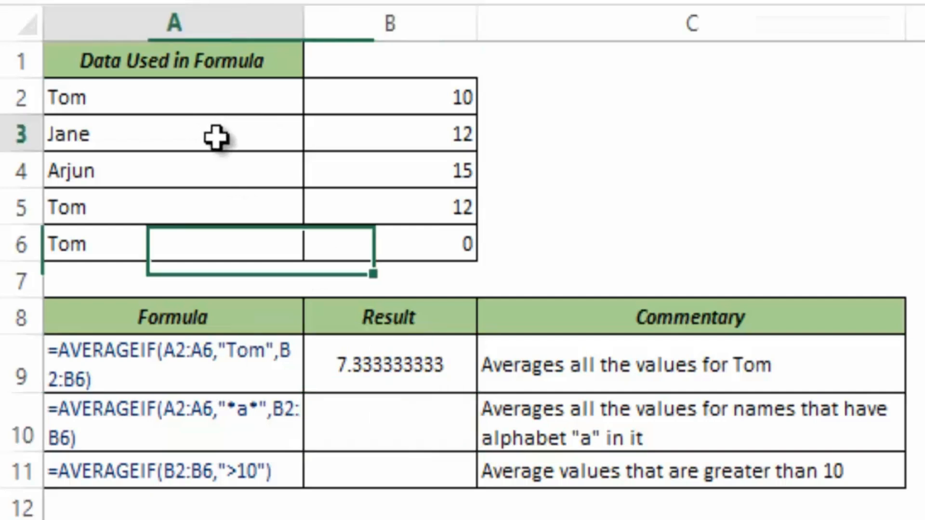
click(204, 168)
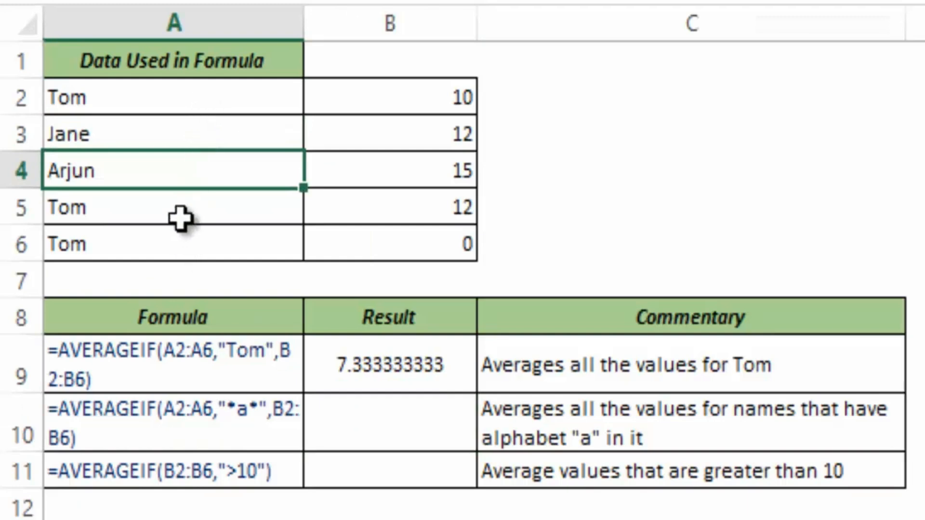
Enter an AVERAGEIF formula in B10 averaging B2:B6 where A2:A6 matches "*a*", and highlight the matching names and values in rows 3 and 4
click(384, 440)
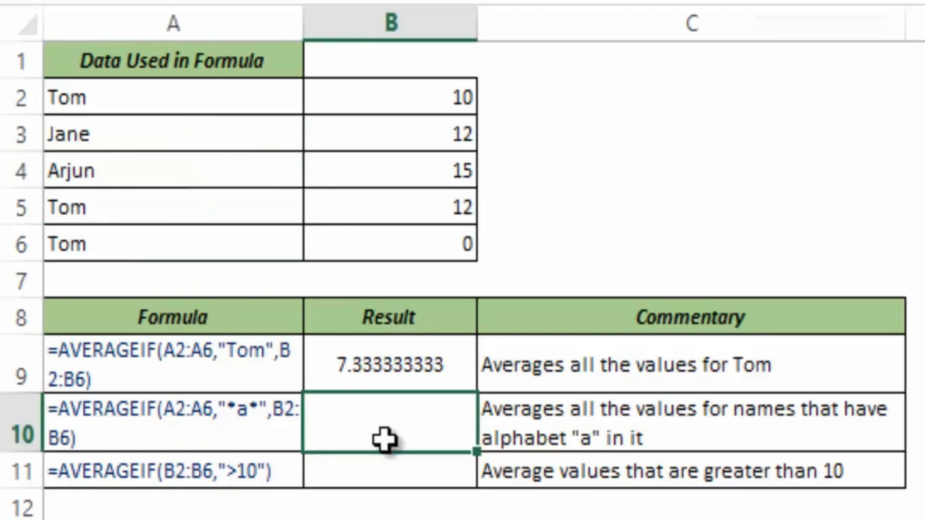
text(=avera)
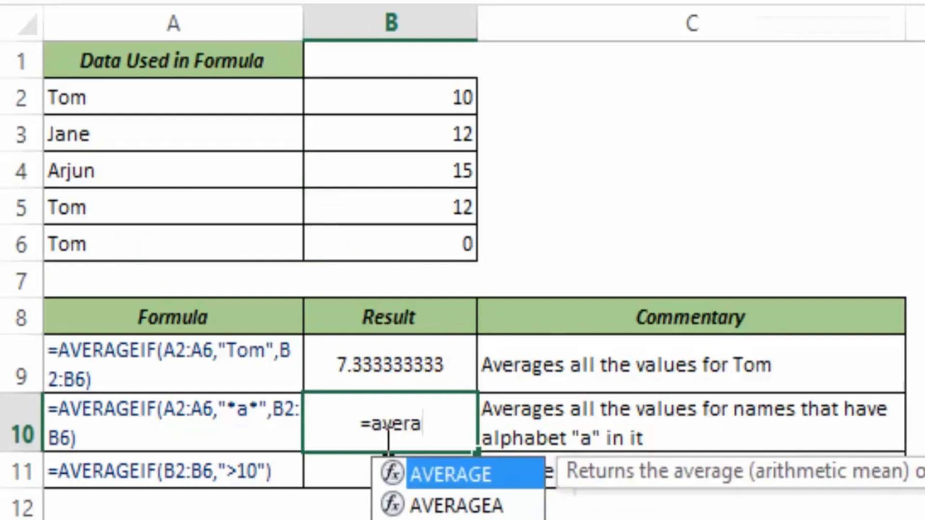
text(geif)
key(Tab)
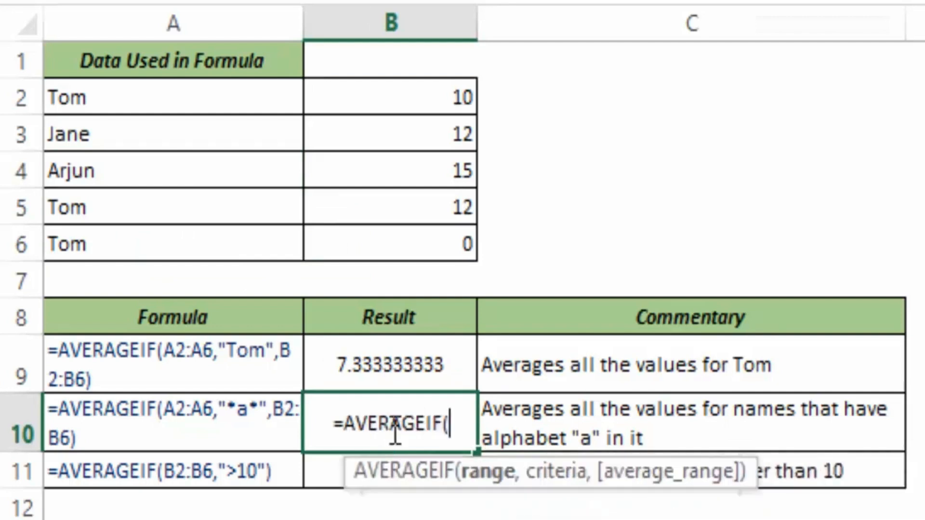
drag(166, 102, 164, 244)
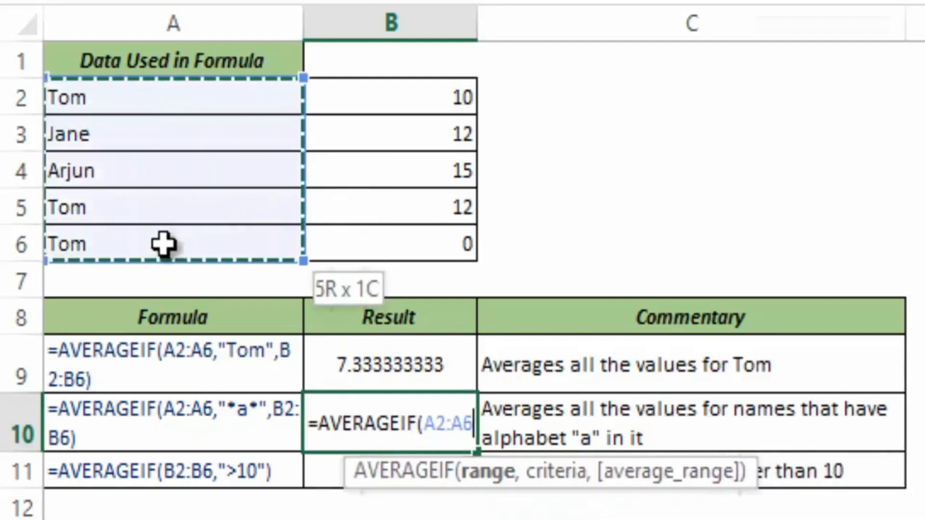
text(,)
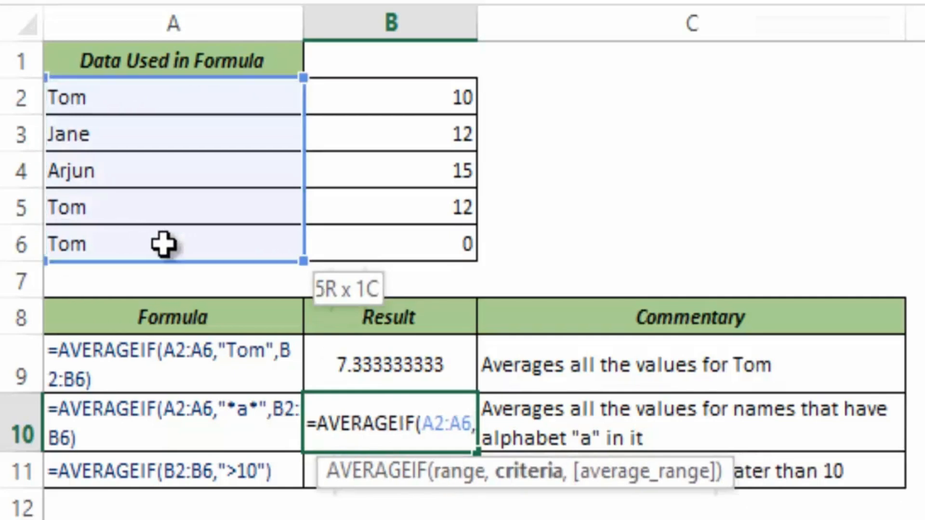
text("*a*)
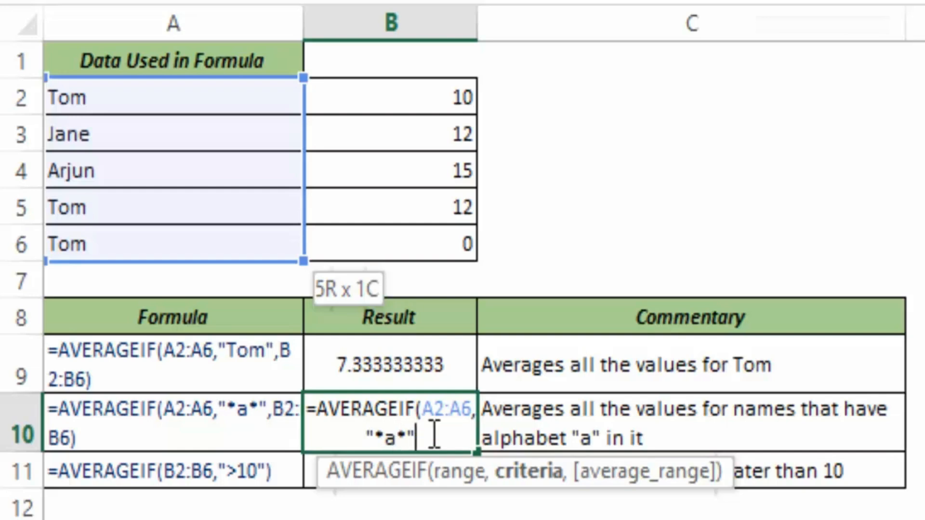
text(,)
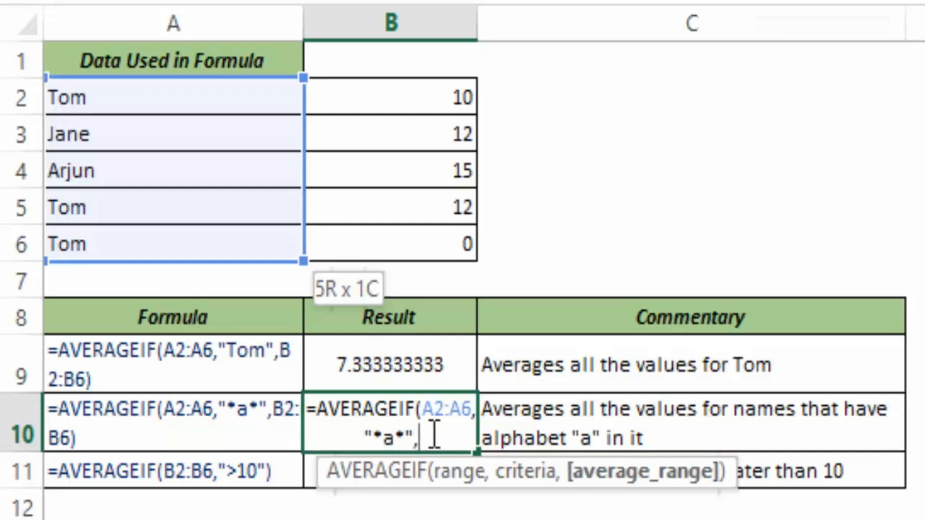
drag(371, 97, 369, 245)
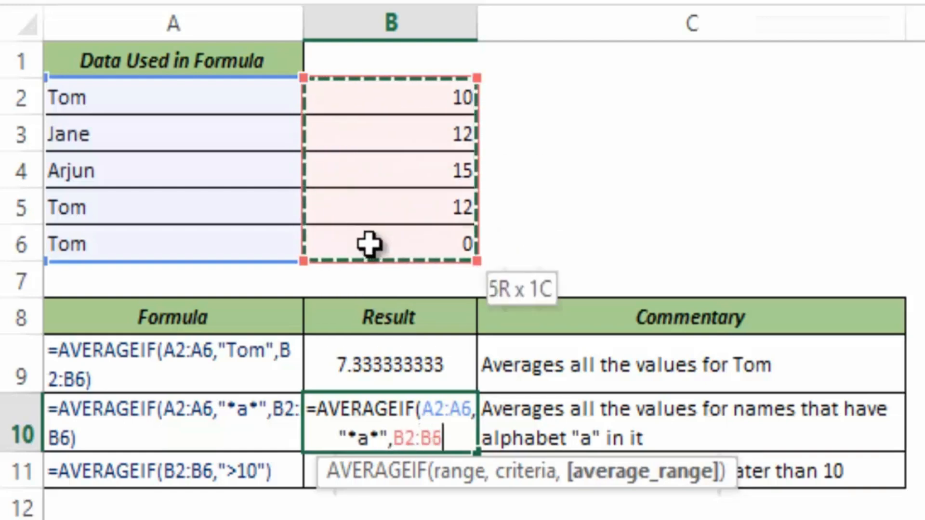
text())
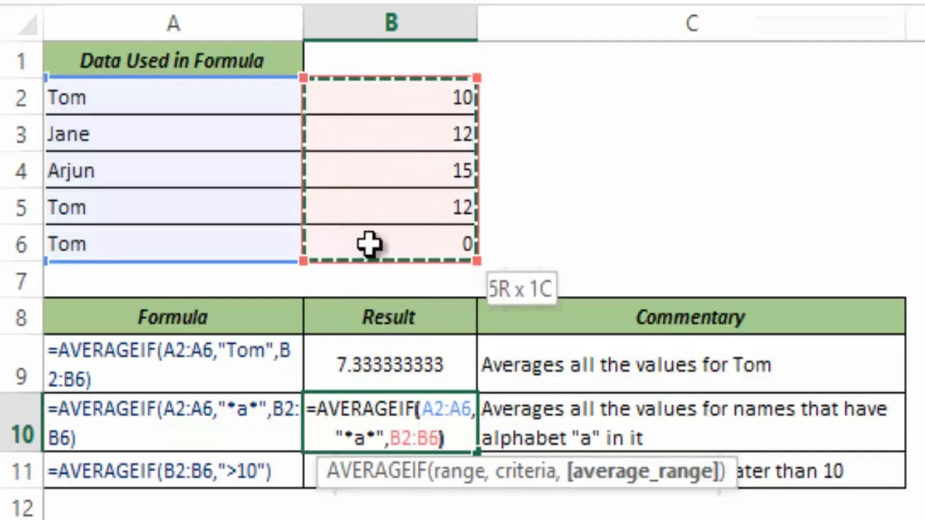
key(ctrl+Return)
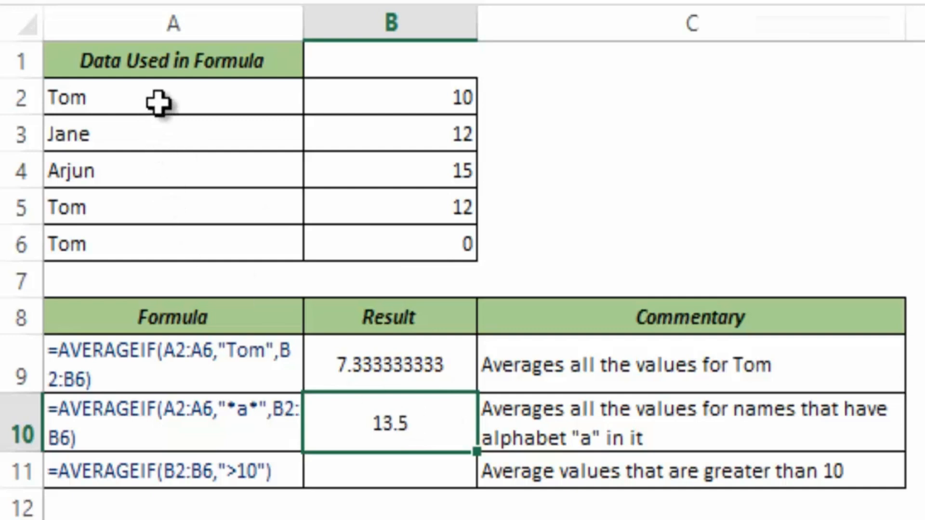
drag(165, 133, 166, 164)
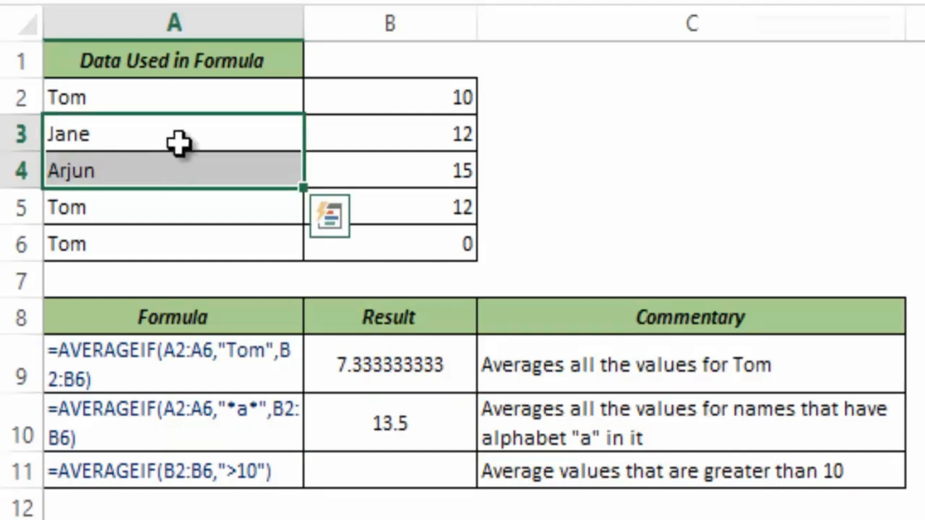
drag(406, 133, 414, 162)
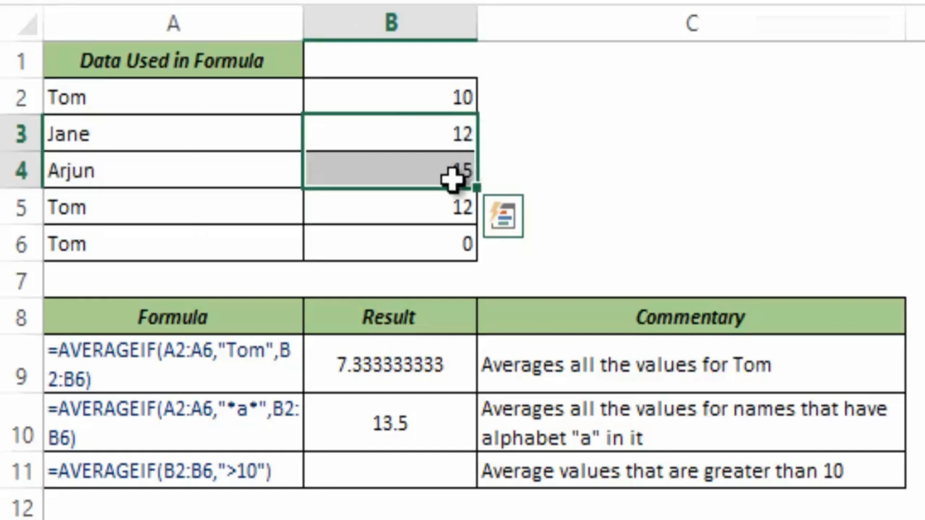
Start an AVERAGEIF formula in B11 and move its syntax tooltip above the cell
click(343, 474)
text(=ave)
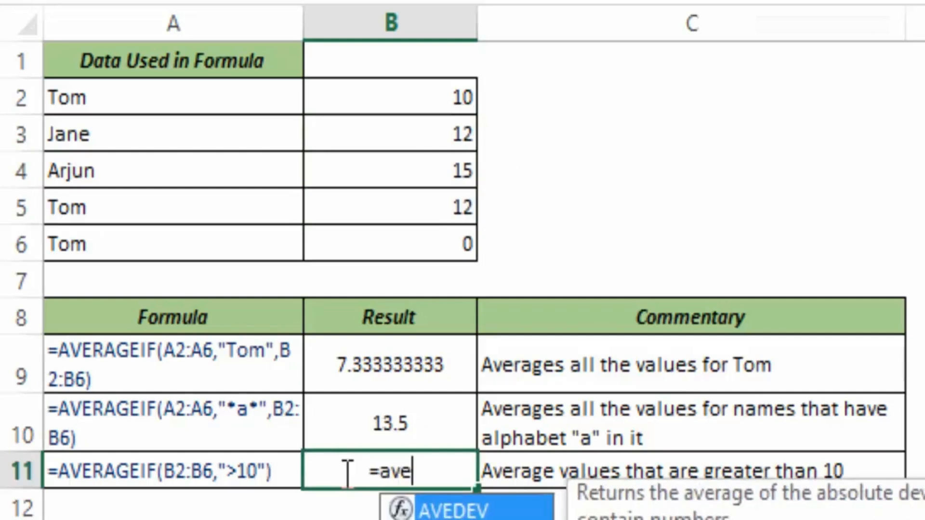
key(Down)
key(Tab)
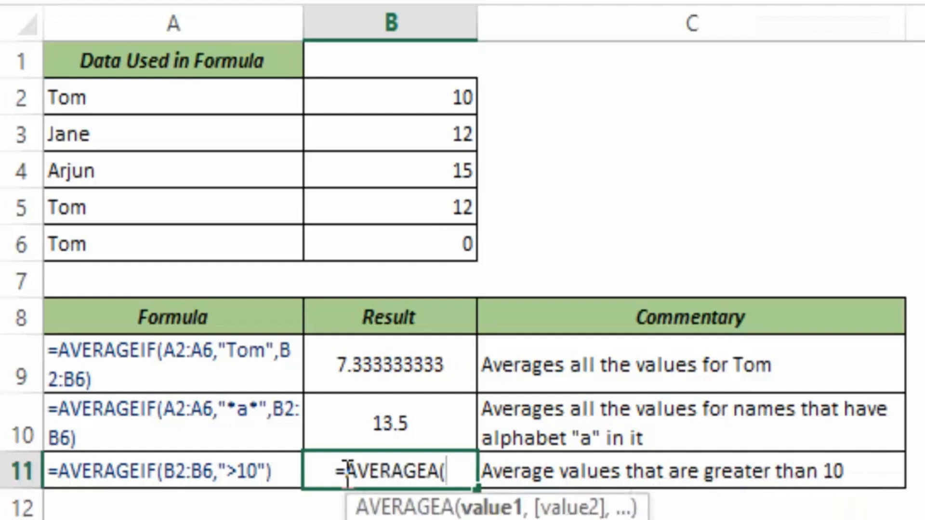
key(BackSpace)
key(BackSpace)
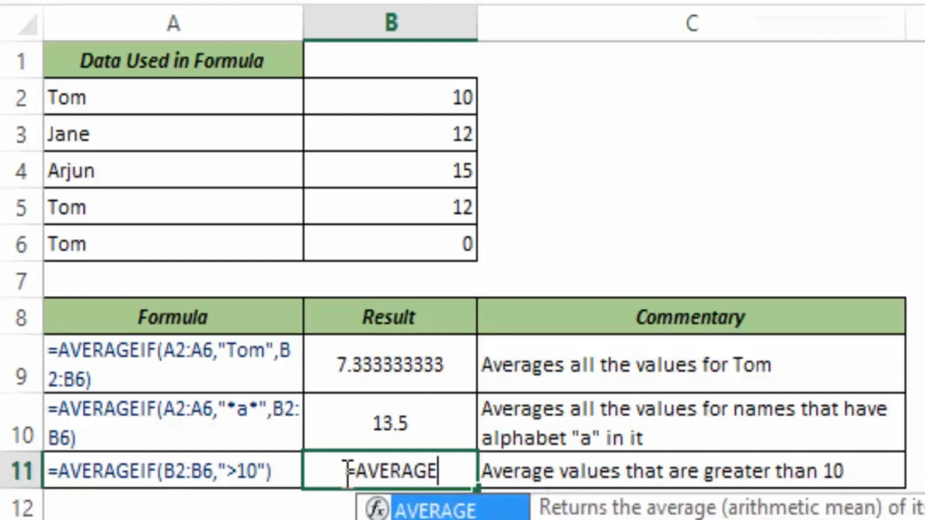
text(if)
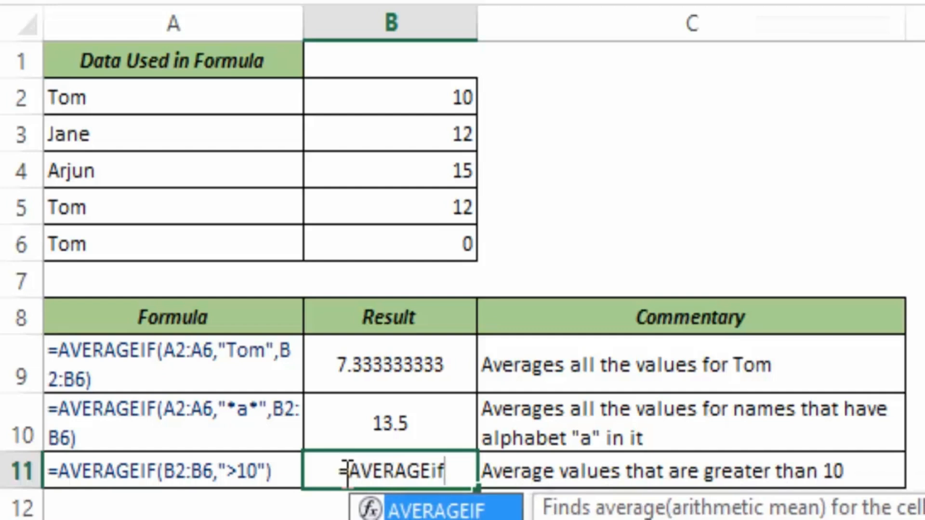
key(Tab)
drag(349, 503, 100, 423)
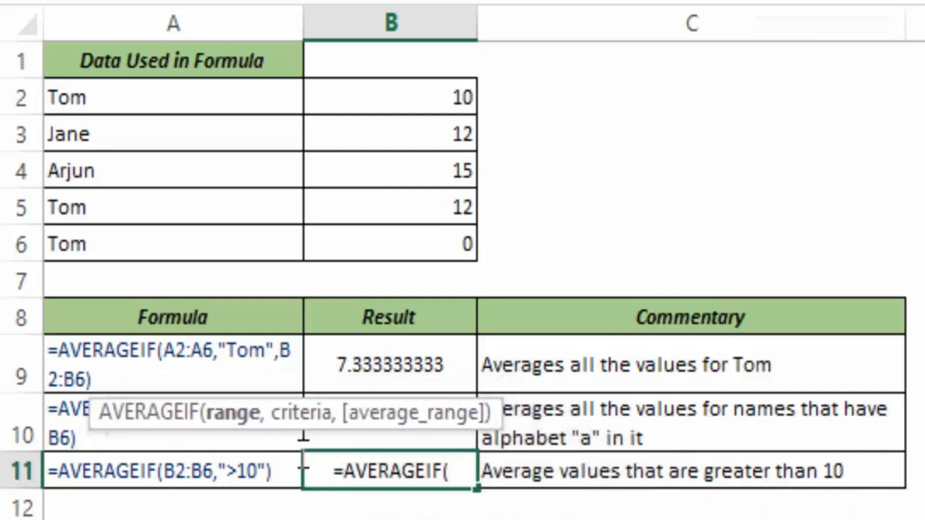
Complete the AVERAGEIF formula in B11 with range B2:B6 and criterion ">10", omitting the average range
drag(366, 102, 386, 241)
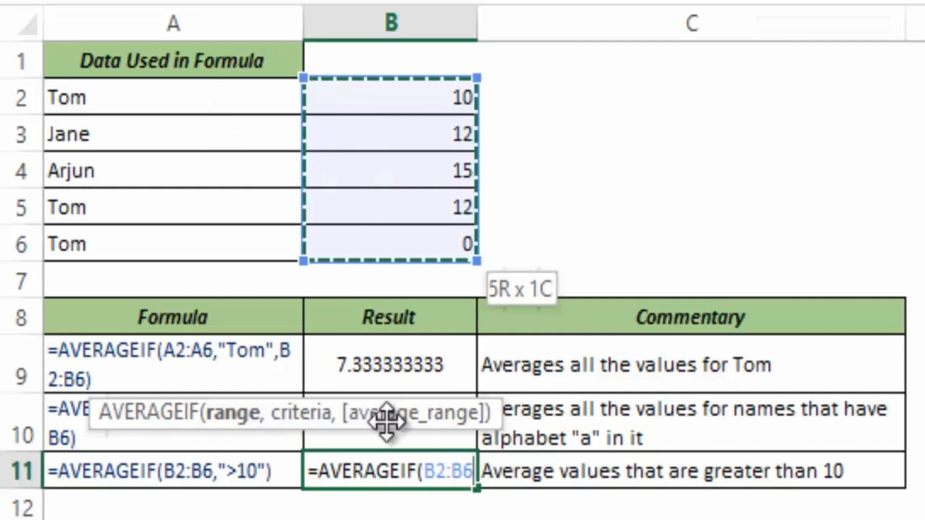
text(,)
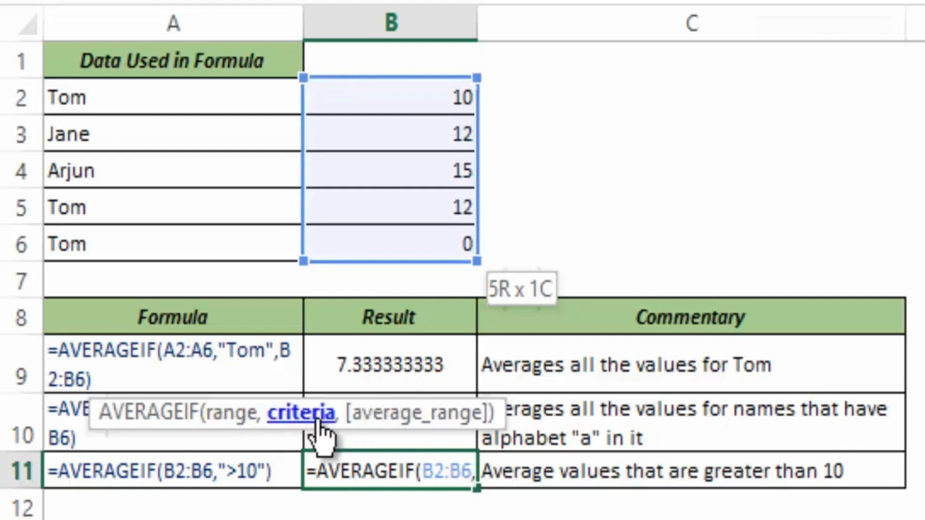
text(")
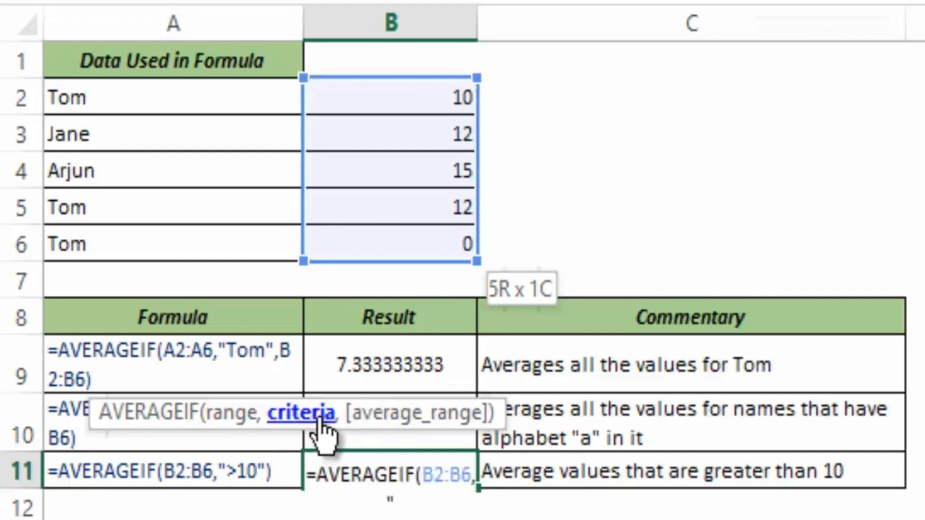
text(>10")
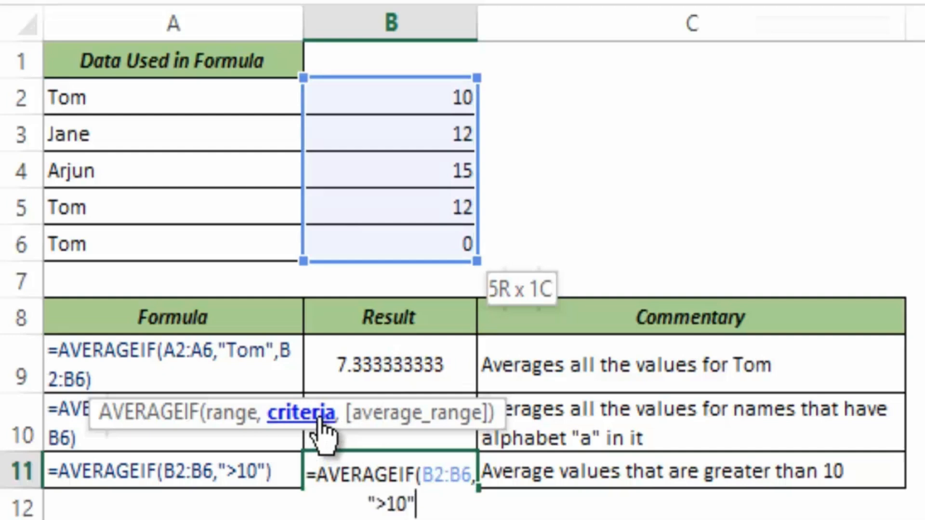
text(,)
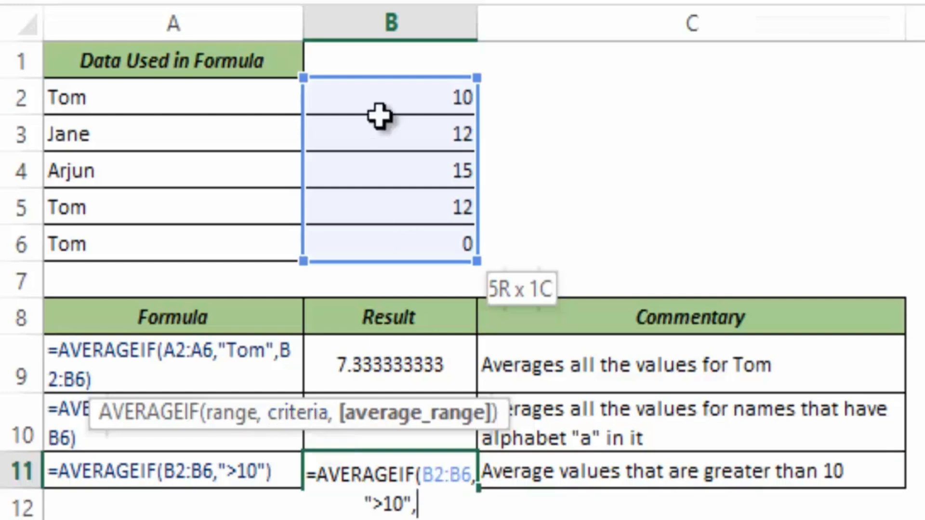
key(BackSpace)
text())
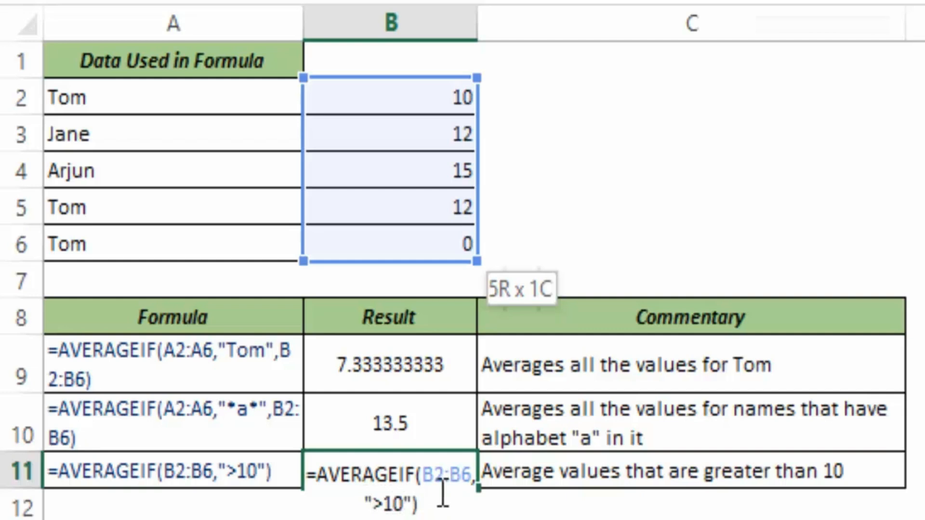
key(ctrl+Return)
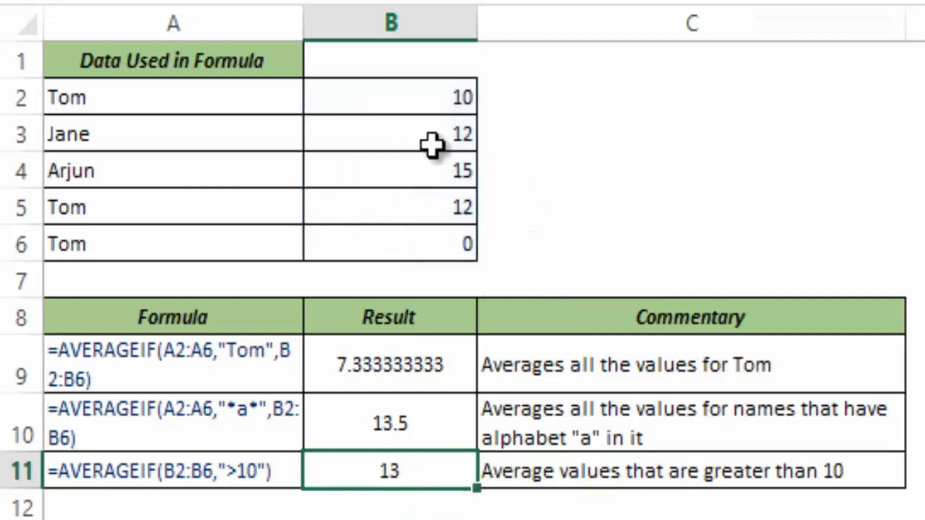
Inspect the values greater than 10 in B3:B5 that the average is based on
click(445, 136)
click(448, 165)
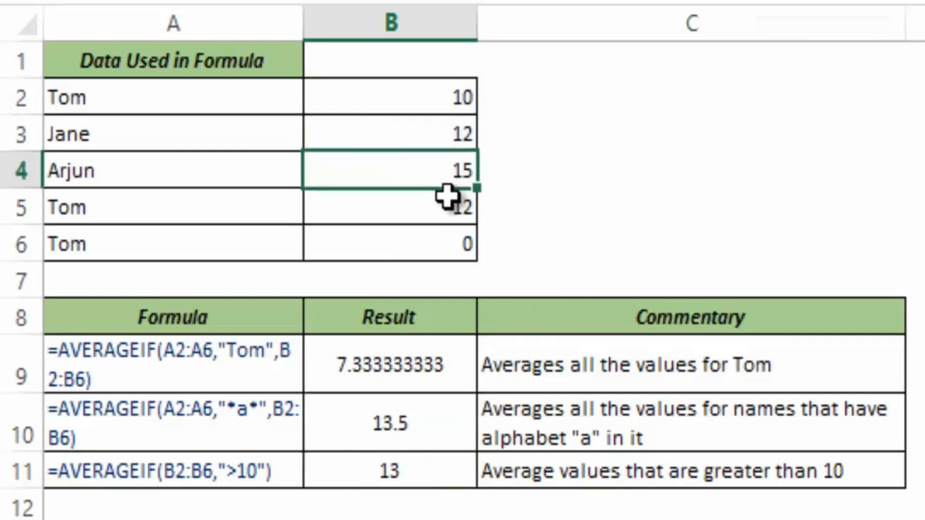
click(448, 199)
drag(428, 147, 429, 198)
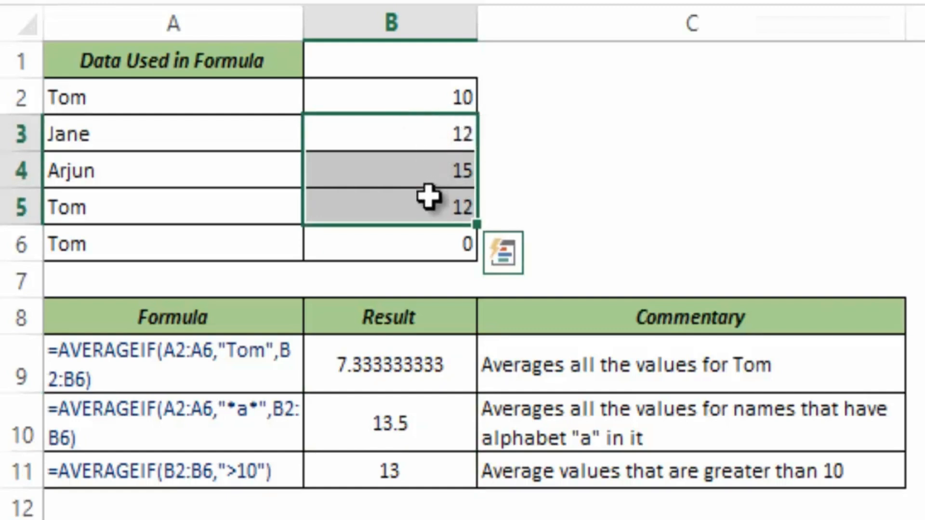
drag(419, 140, 423, 208)
Review the range B2:B6 and the ">10" criterion inside the B11 formula, leaving the formula as it is
click(408, 471)
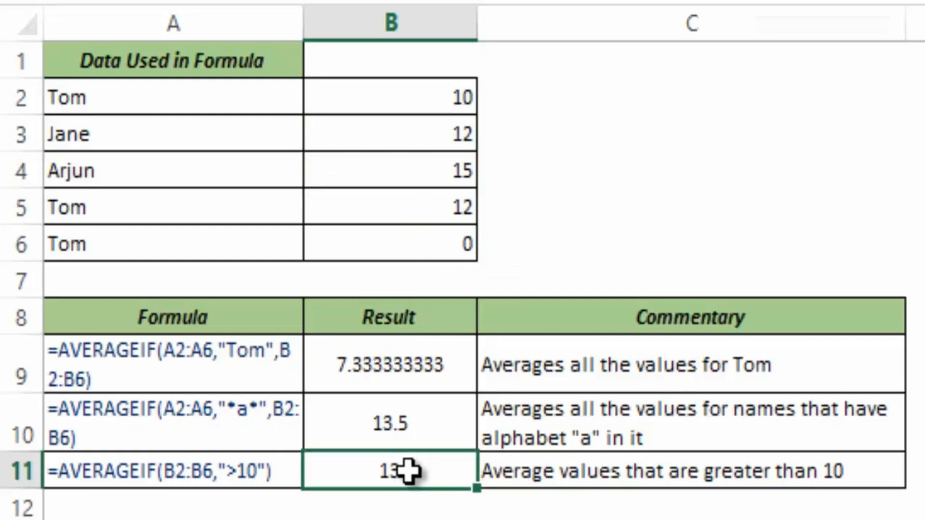
drag(414, 100, 406, 246)
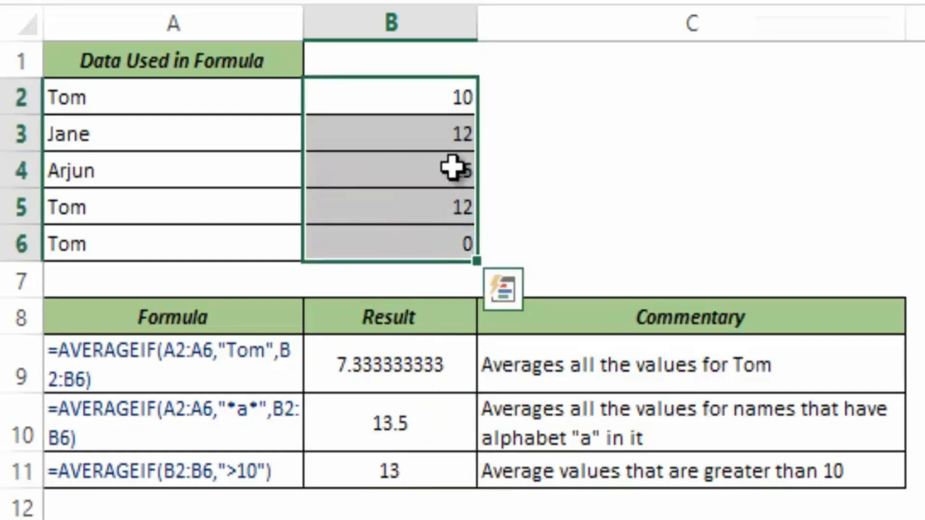
double_click(420, 473)
drag(365, 501, 412, 506)
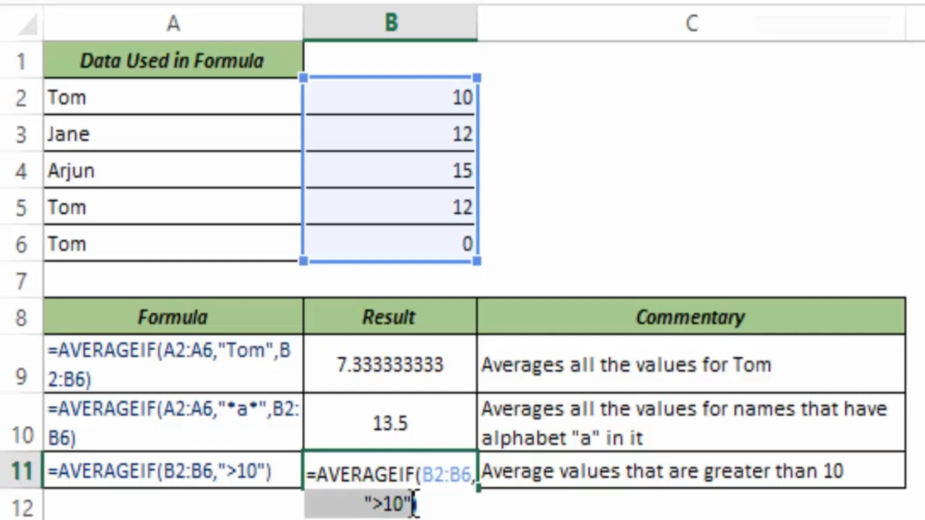
key(ctrl+Return)
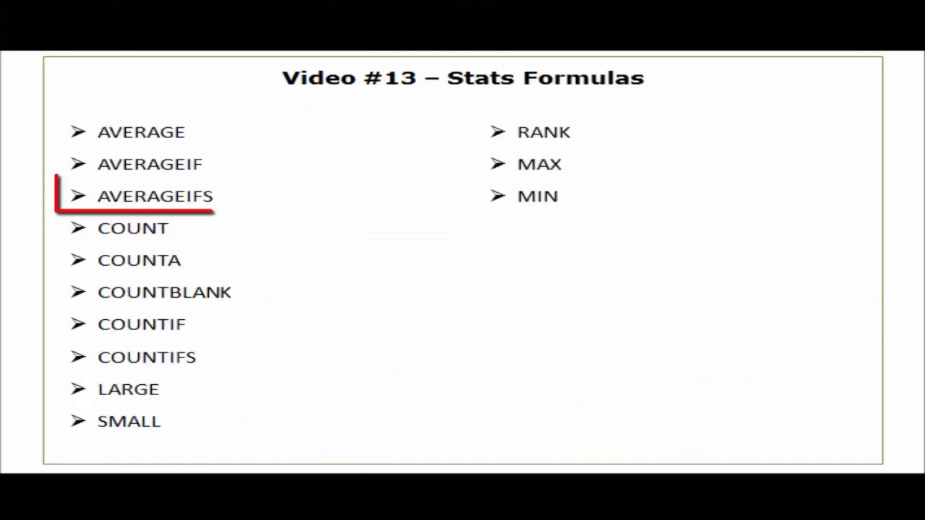
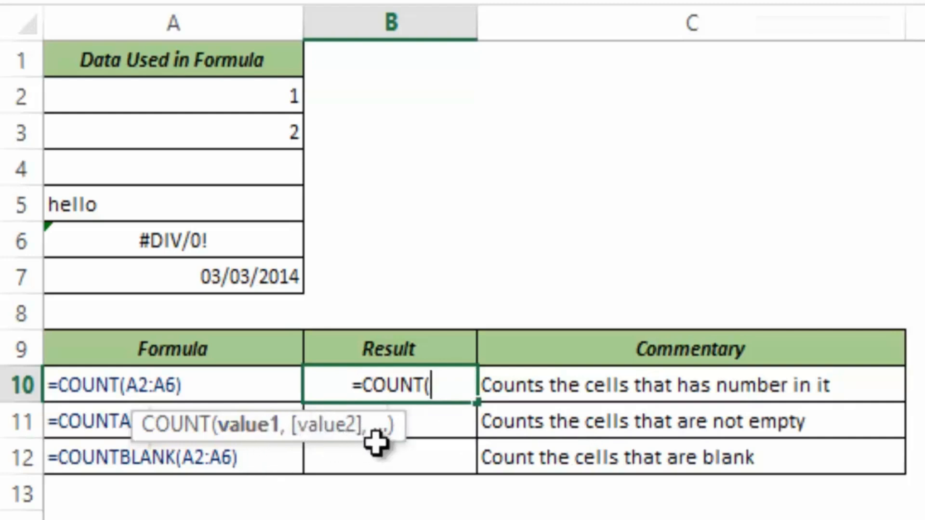
Complete the COUNT formula in B10 with the constants 1, 2 and 3
text(1)
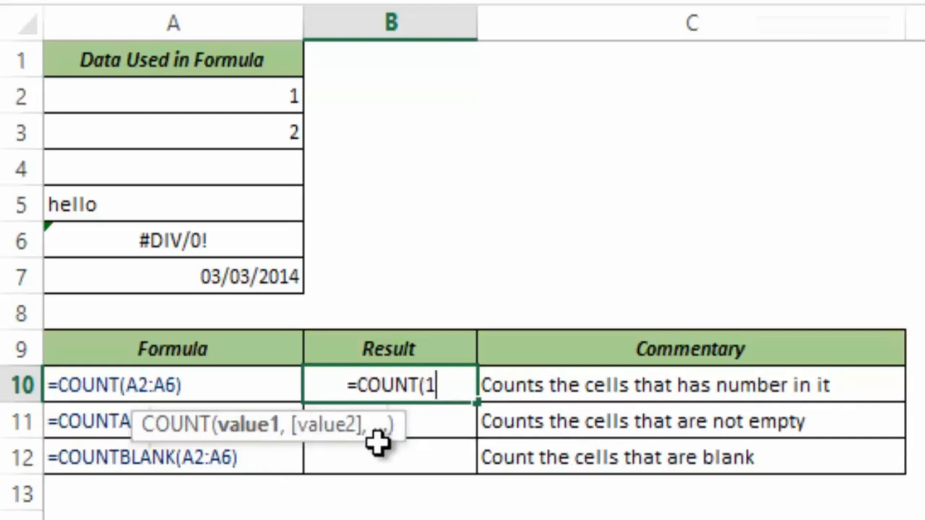
text(,2,3))
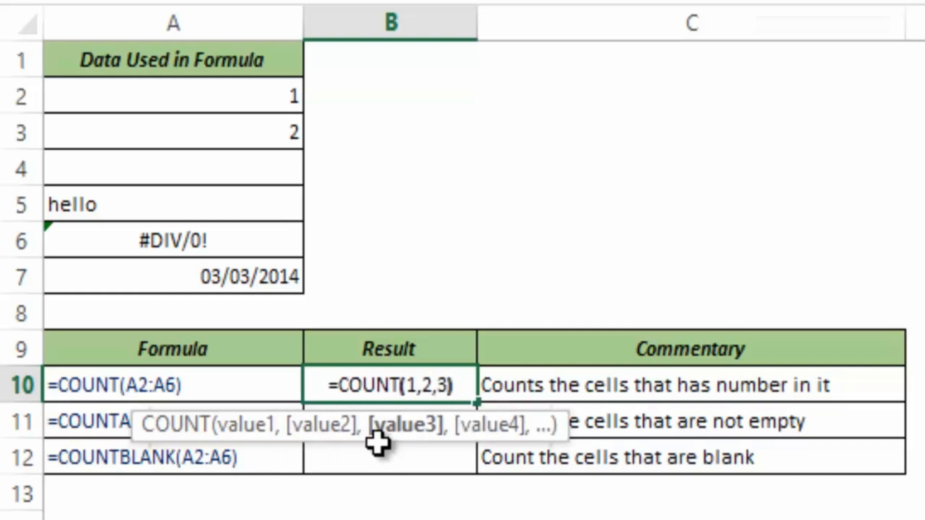
key(ctrl+Return)
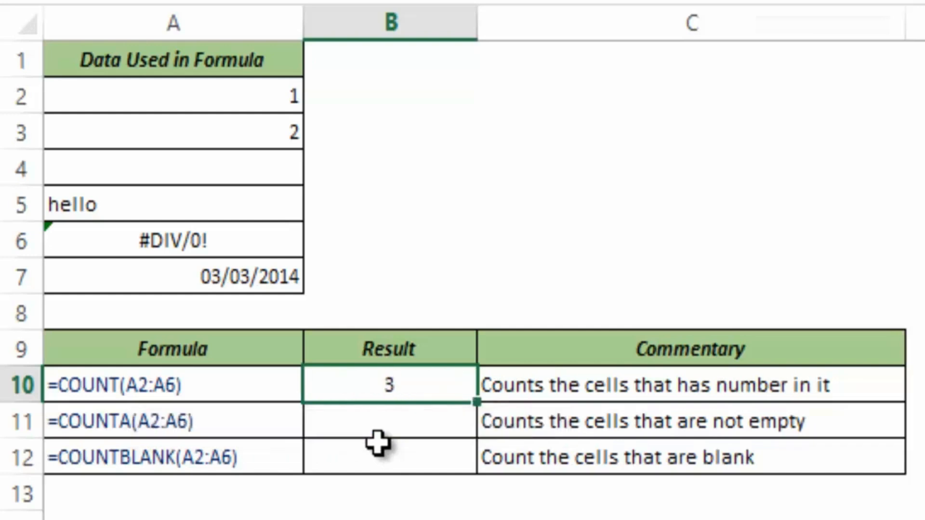
Replace the first argument of the COUNT formula in B10 with the unquoted letter a
key(F2)
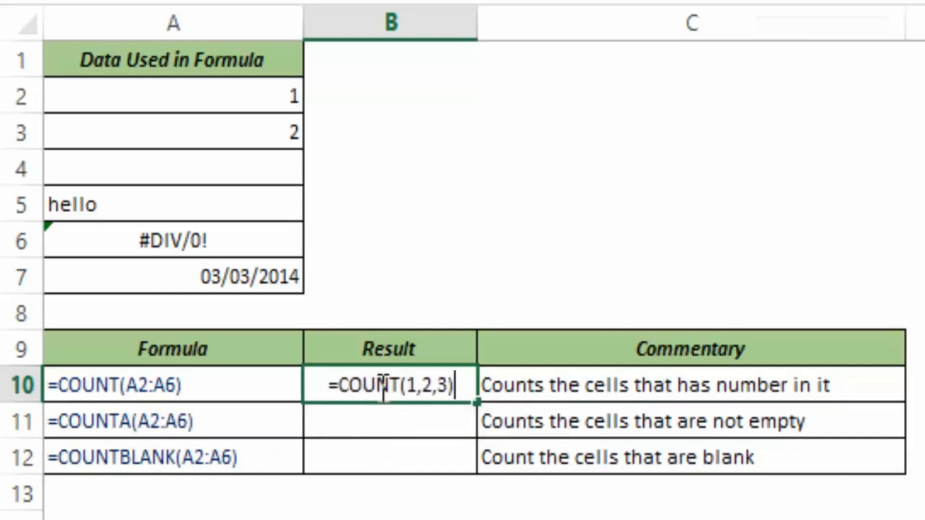
click(407, 386)
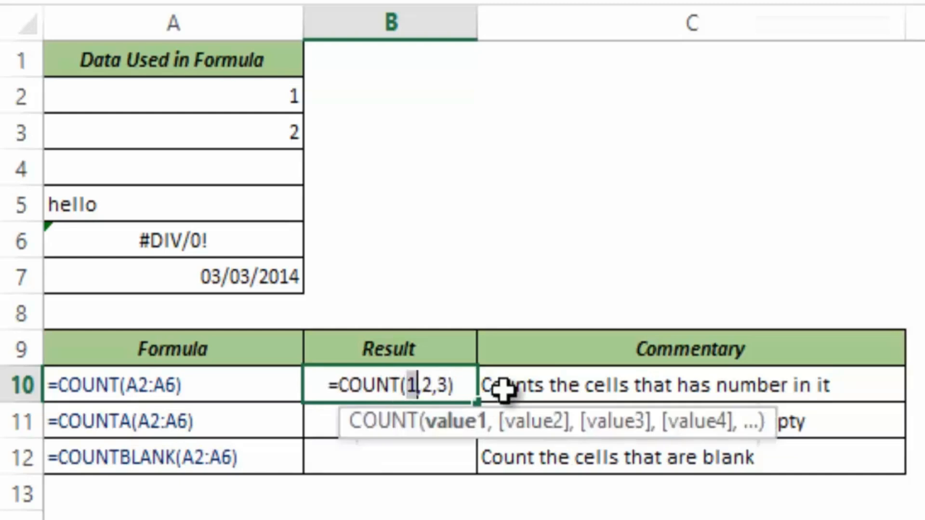
text(a)
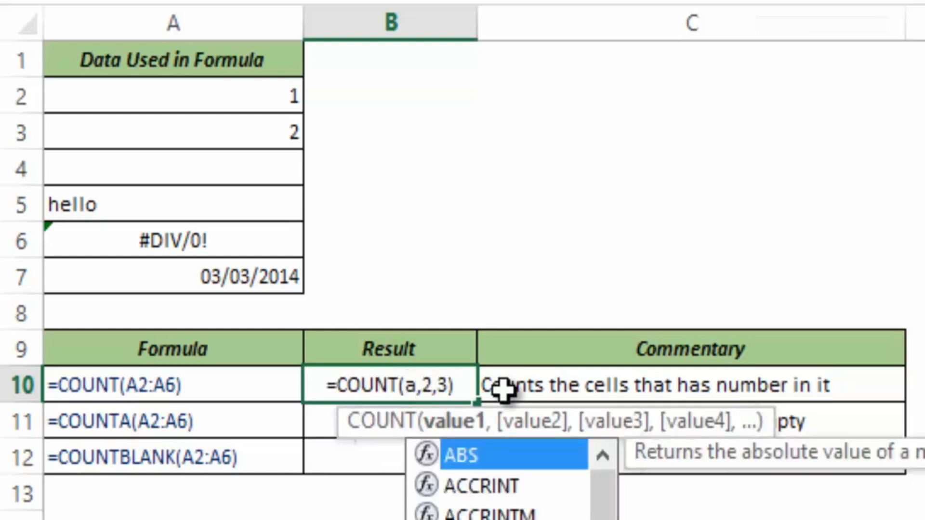
key(ctrl+Return)
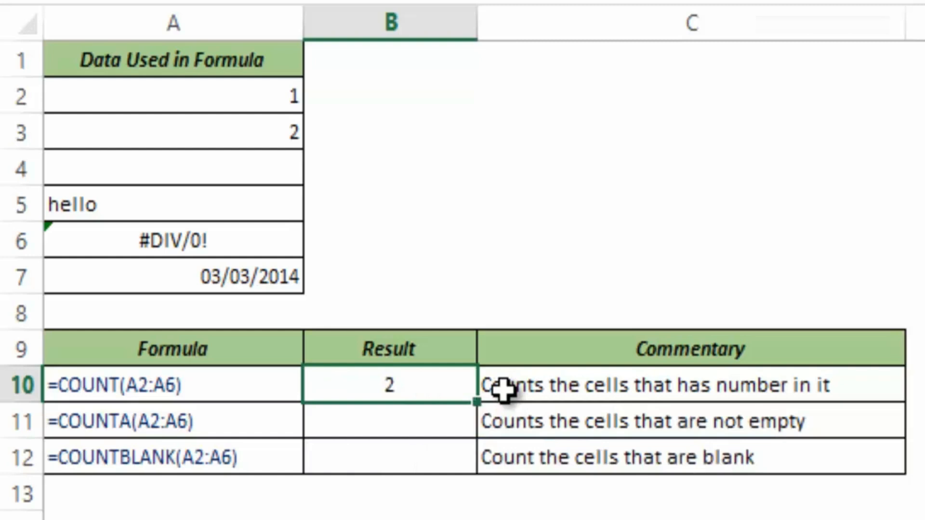
Replace all arguments of the COUNT formula in B10 with the range A2:A7
key(F2)
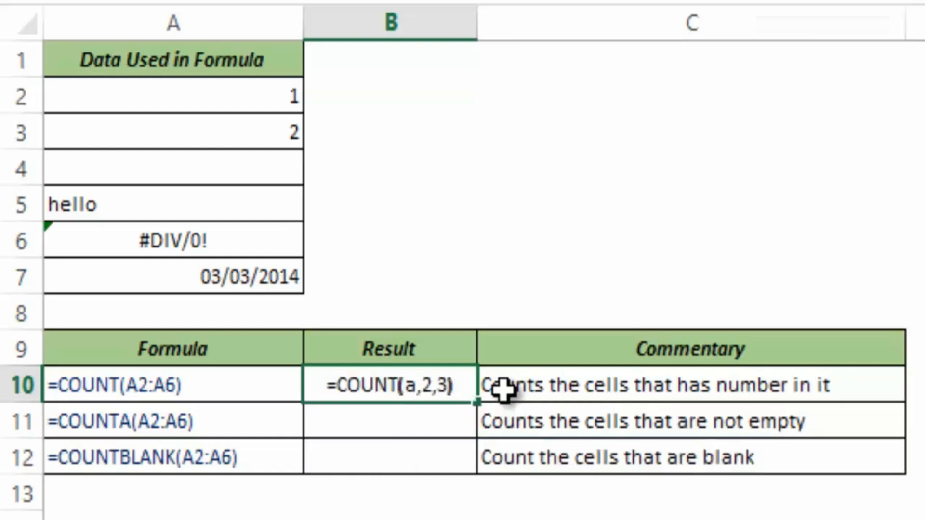
key(Left)
key(Left)
key(Left)
key(Left)
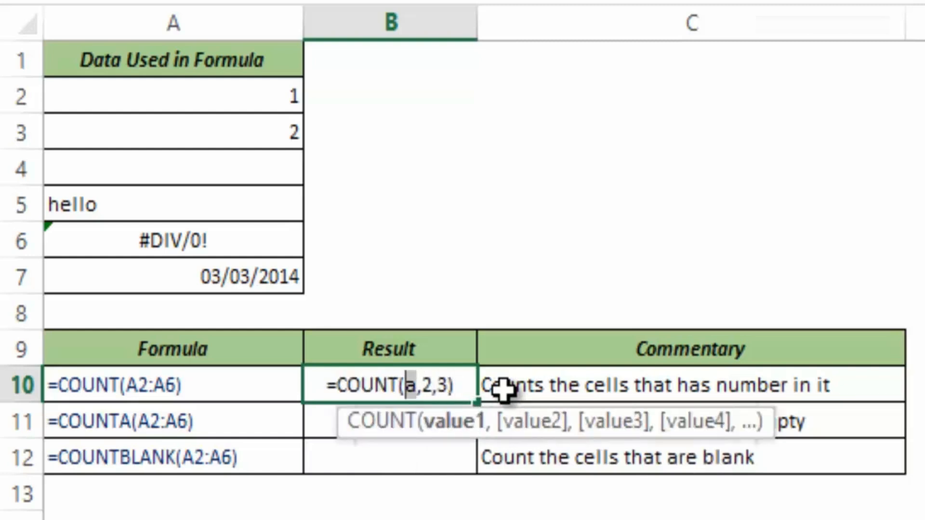
key(Right)
key(Right)
key(Left)
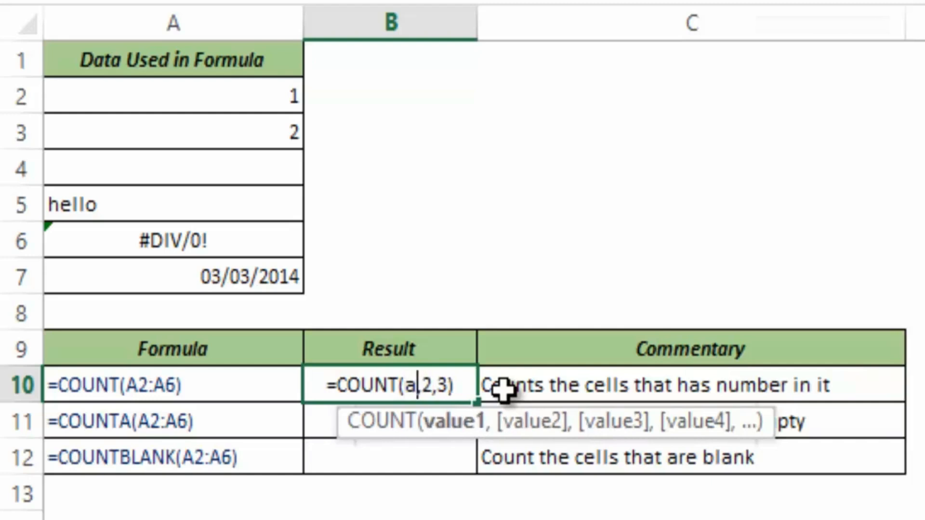
key(shift+Right)
key(shift+Right)
key(shift+Right)
key(BackSpace)
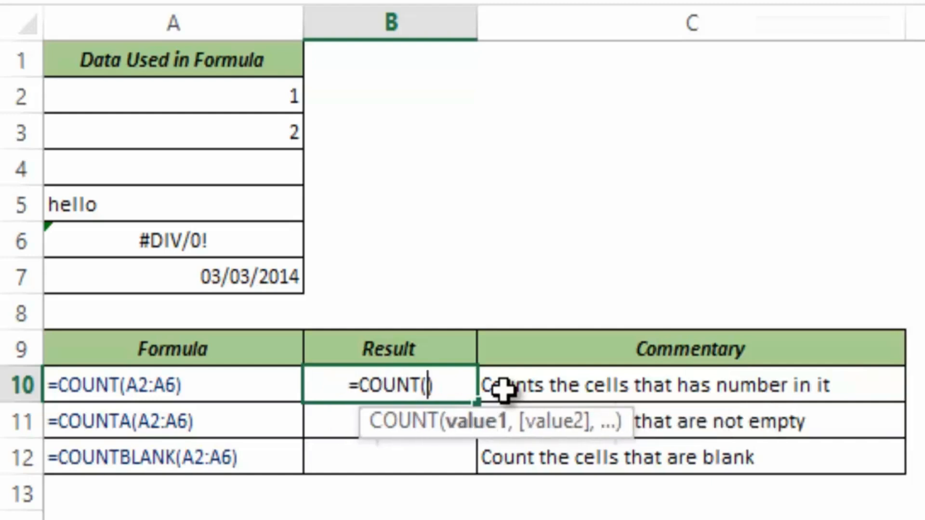
click(198, 98)
drag(198, 98, 193, 274)
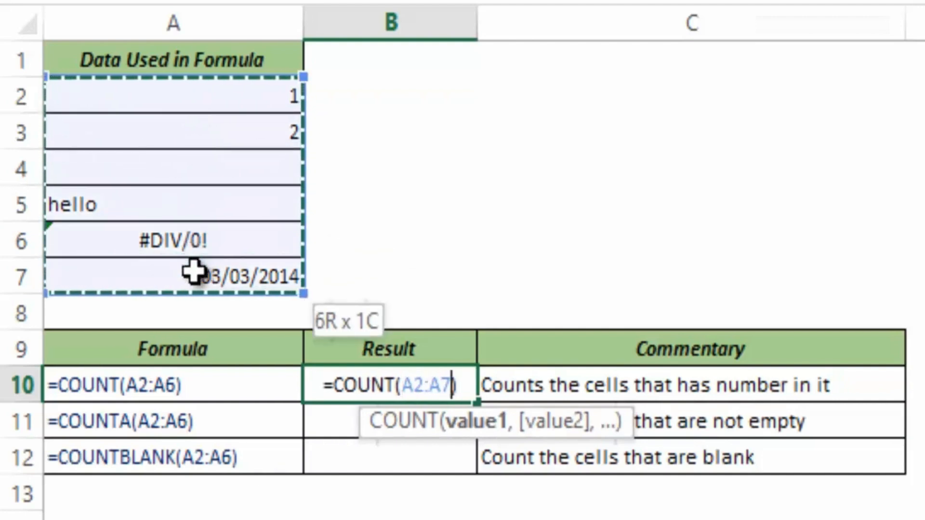
key(Return)
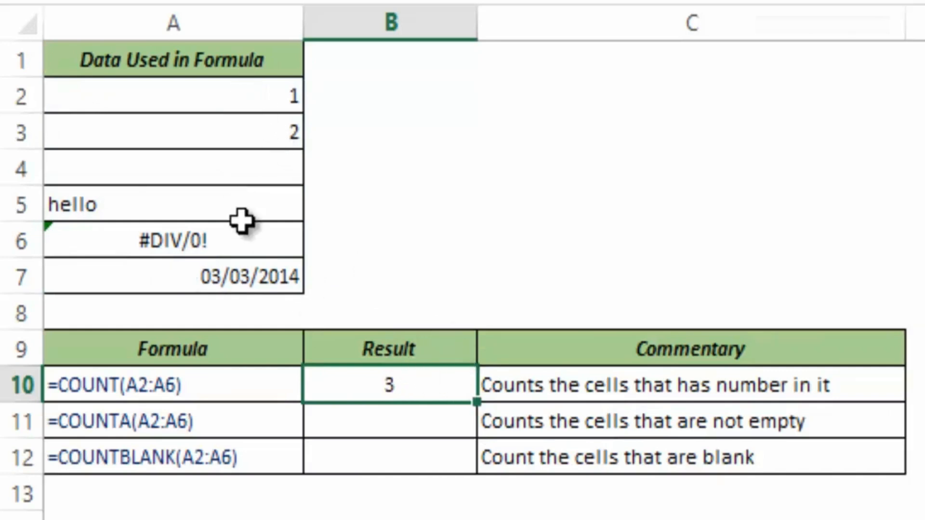
Inspect the data cells A2 to A7 one by one to see which ones COUNT includes
click(192, 93)
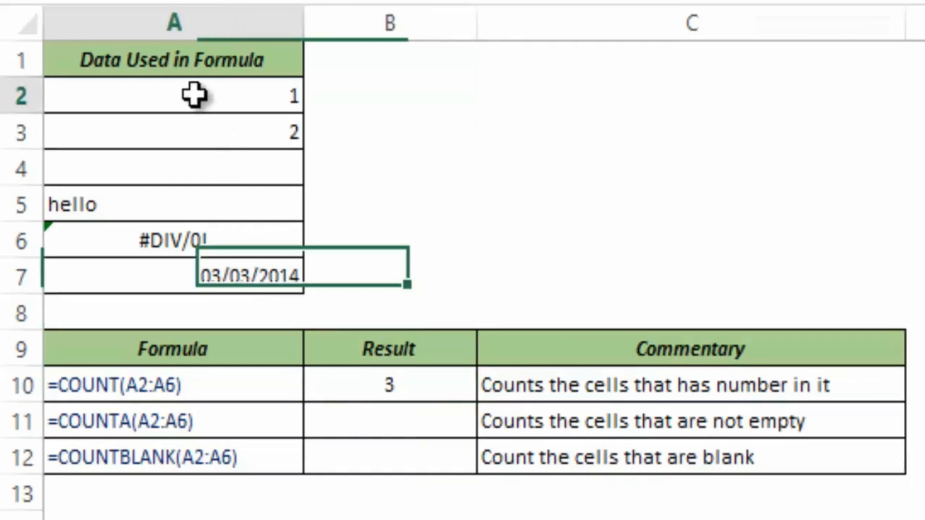
click(236, 132)
click(129, 177)
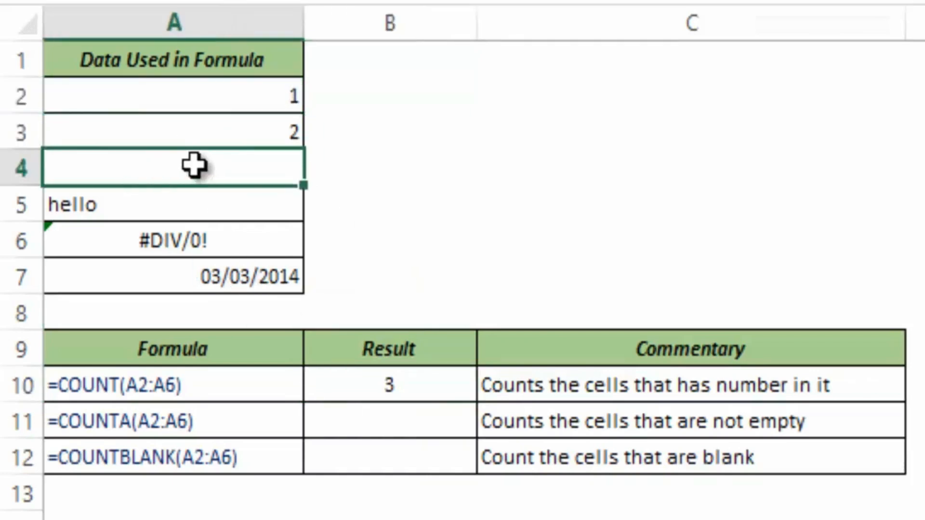
click(160, 208)
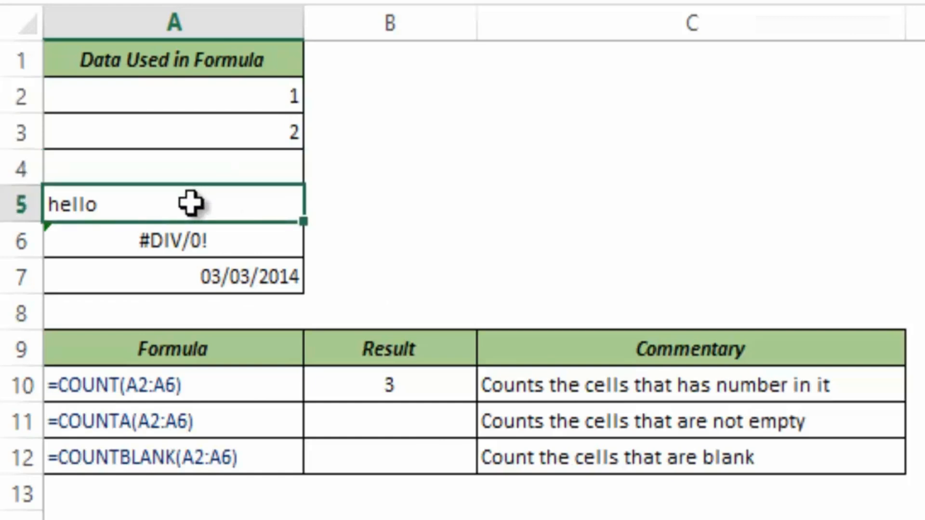
click(190, 236)
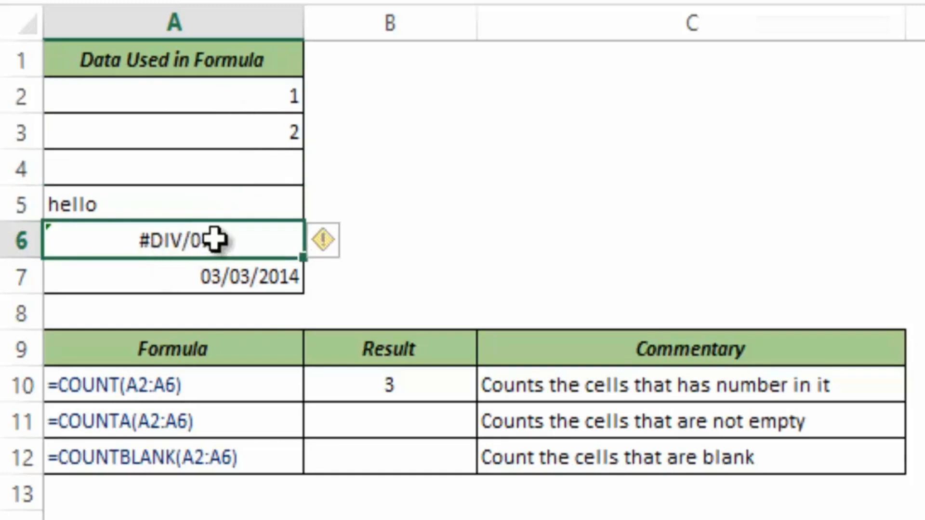
click(247, 278)
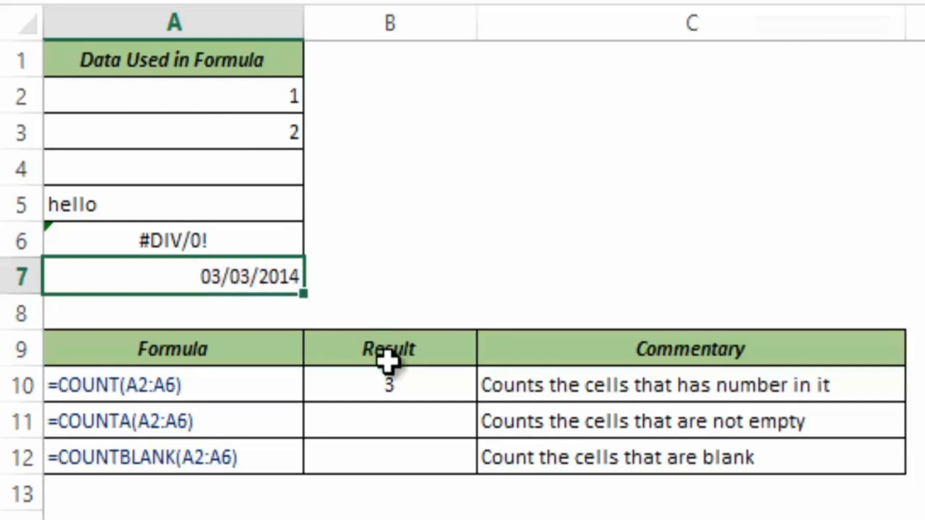
Enter a COUNTA formula for the range A2:A7 in B11, moving its syntax tooltip aside
click(410, 426)
text(=count)
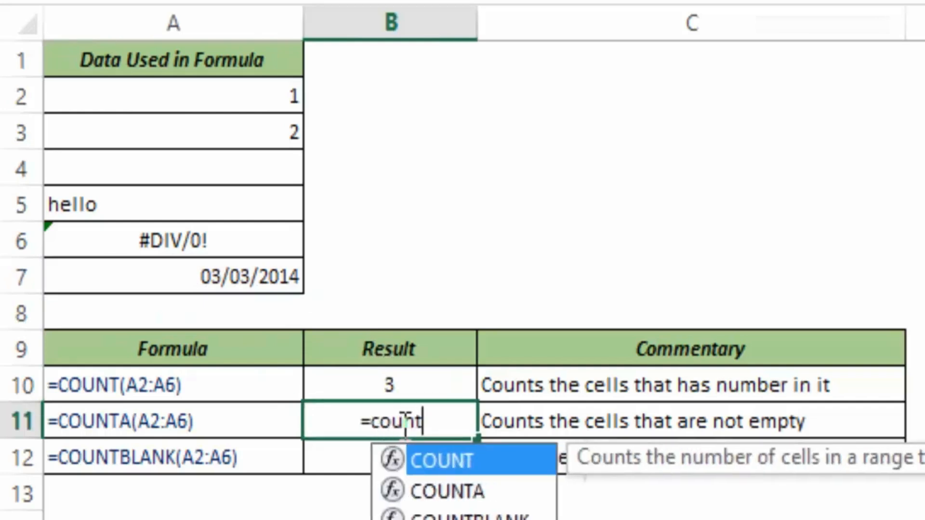
text(a)
key(Tab)
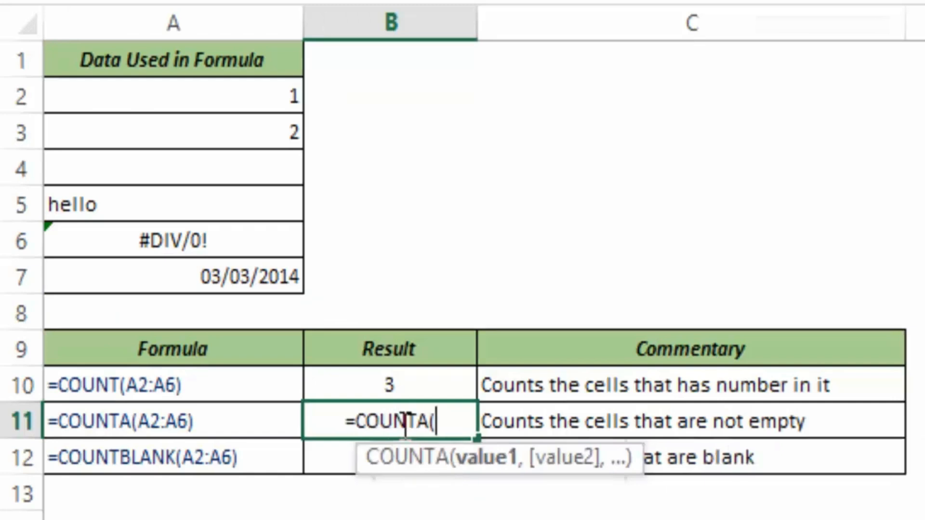
drag(365, 468, 202, 469)
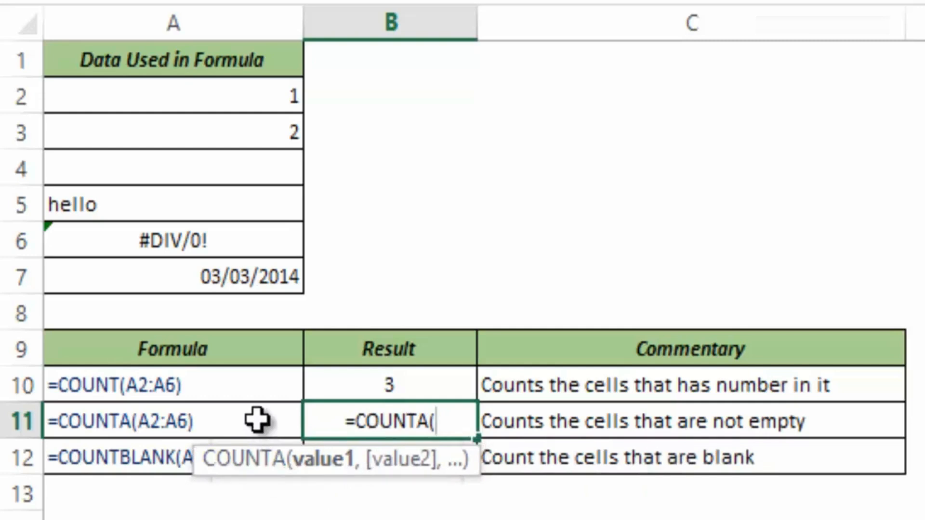
drag(198, 99, 203, 274)
text())
key(ctrl+Return)
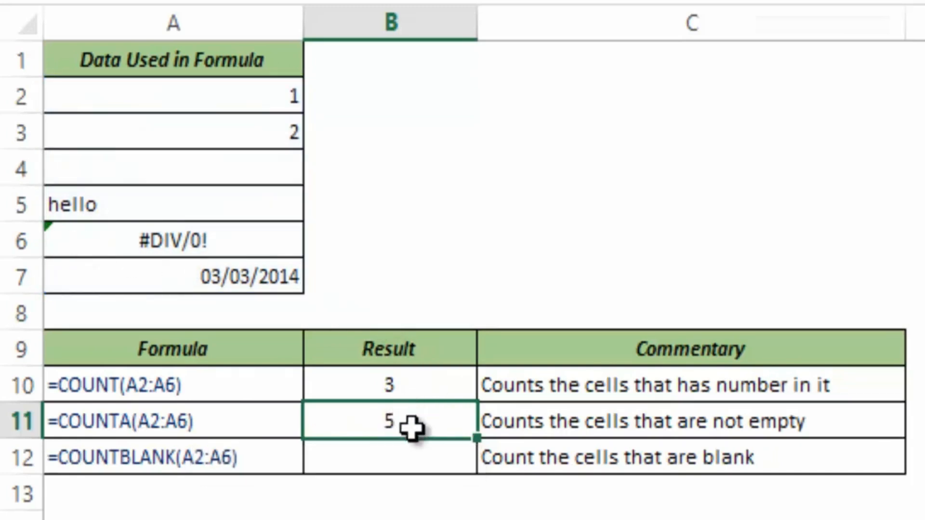
Review the filled and blank cells in A2:A7 against the COUNTA result in B11
click(236, 99)
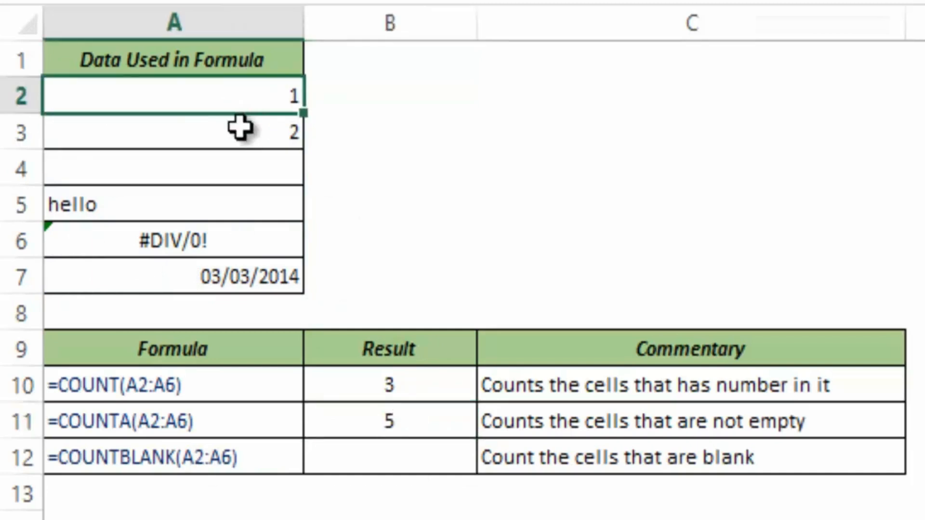
click(238, 130)
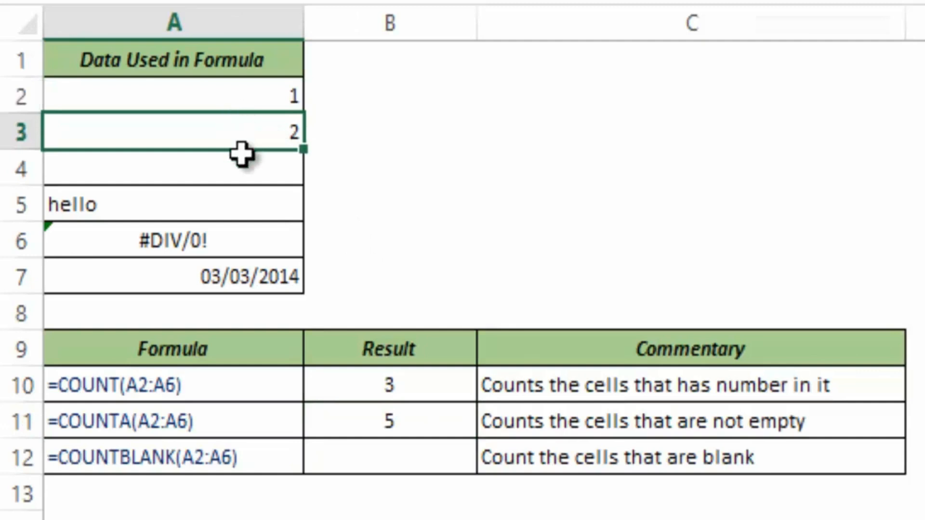
click(240, 178)
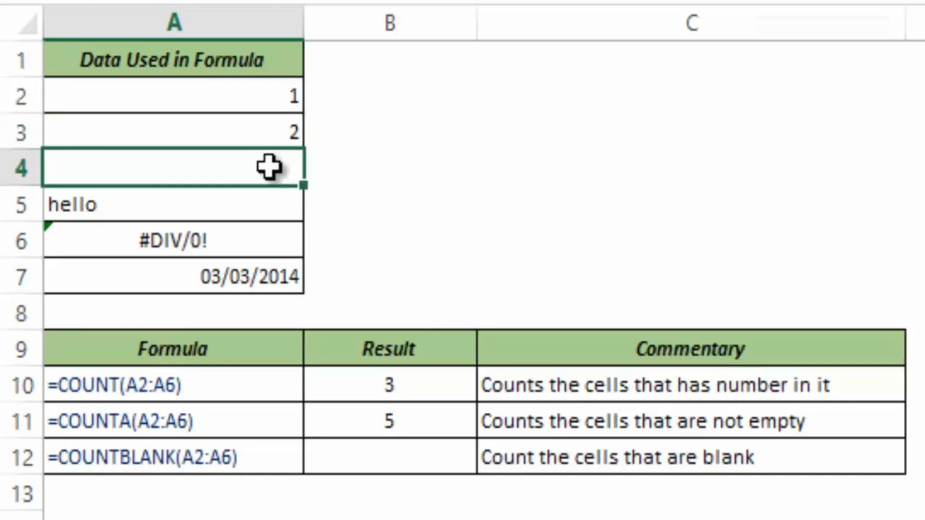
drag(251, 97, 252, 124)
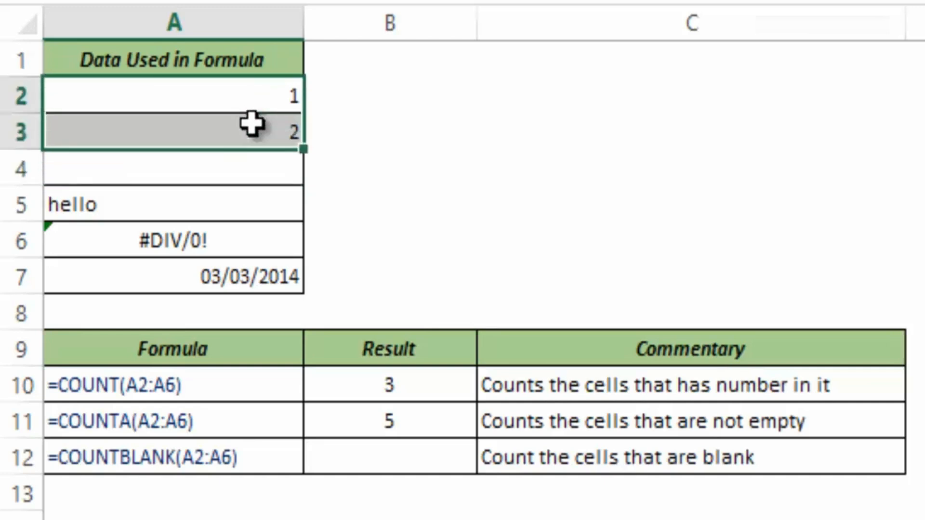
click(221, 204)
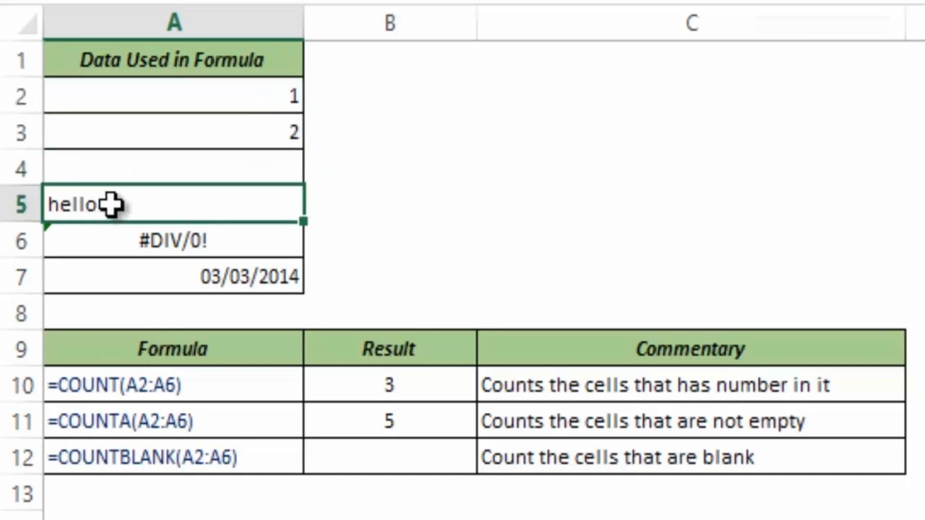
click(178, 233)
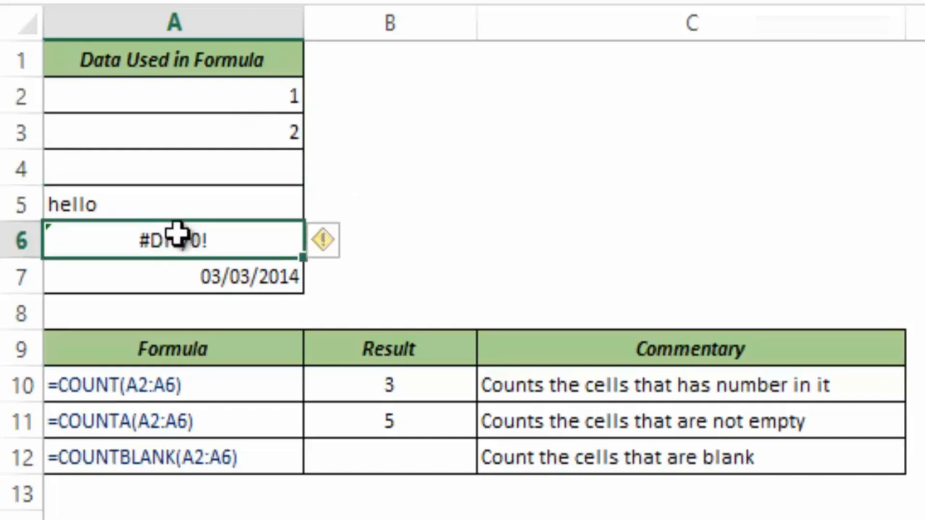
click(188, 285)
drag(177, 107, 181, 273)
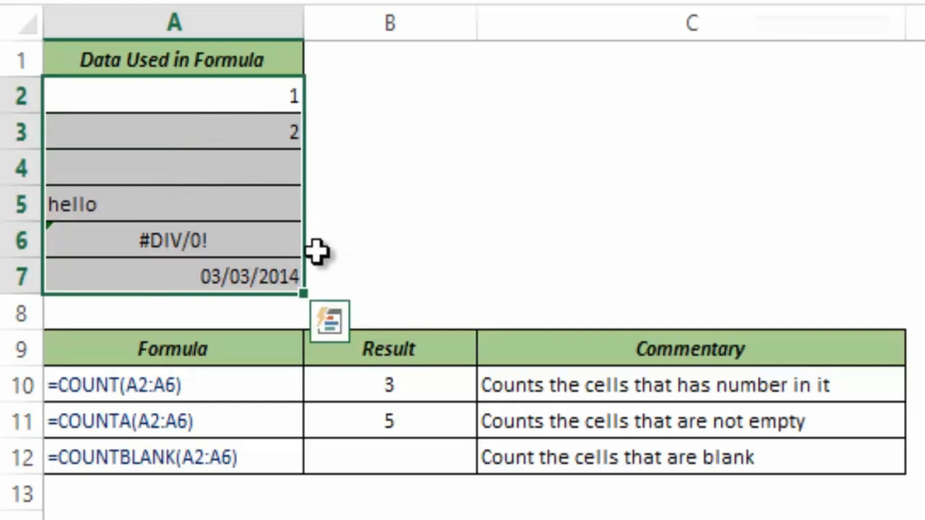
click(415, 419)
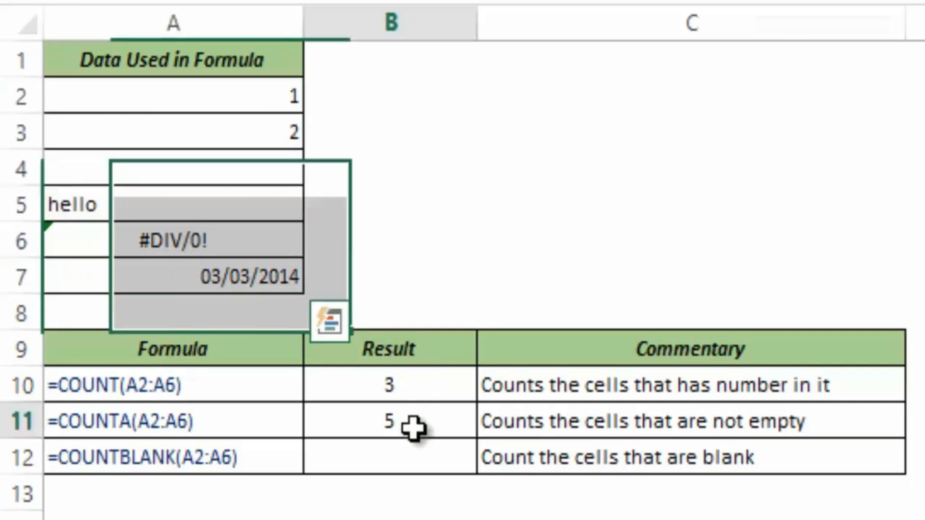
Enter a COUNTBLANK formula for the range A2:A7 in B12, moving its syntax tooltip aside
click(402, 459)
text(=)
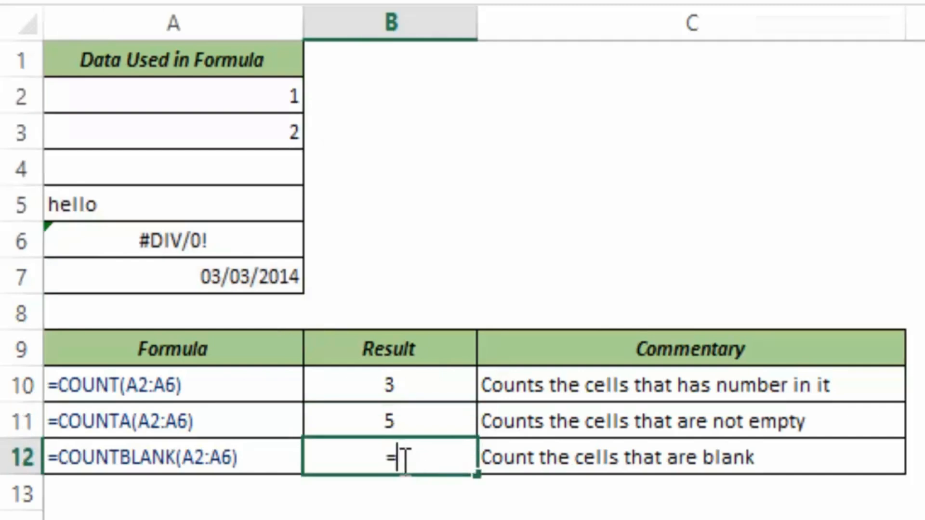
text(countbla)
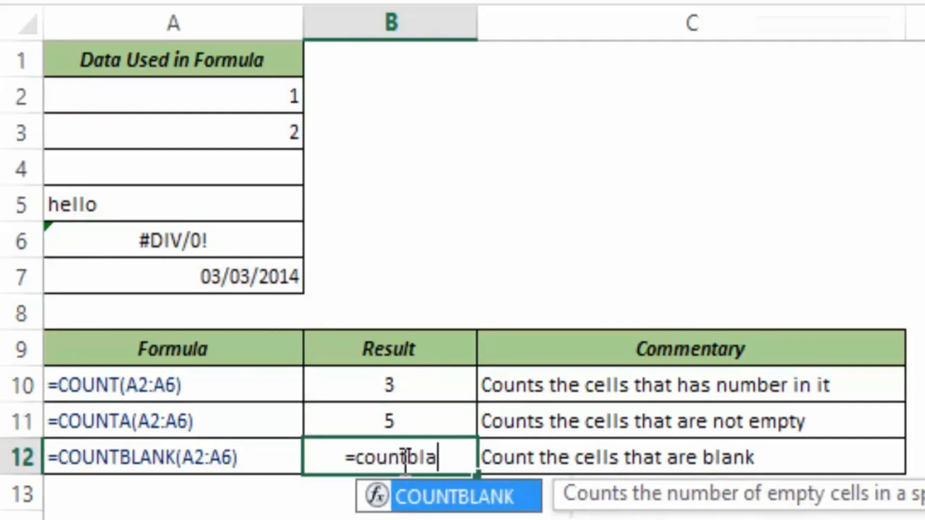
key(Tab)
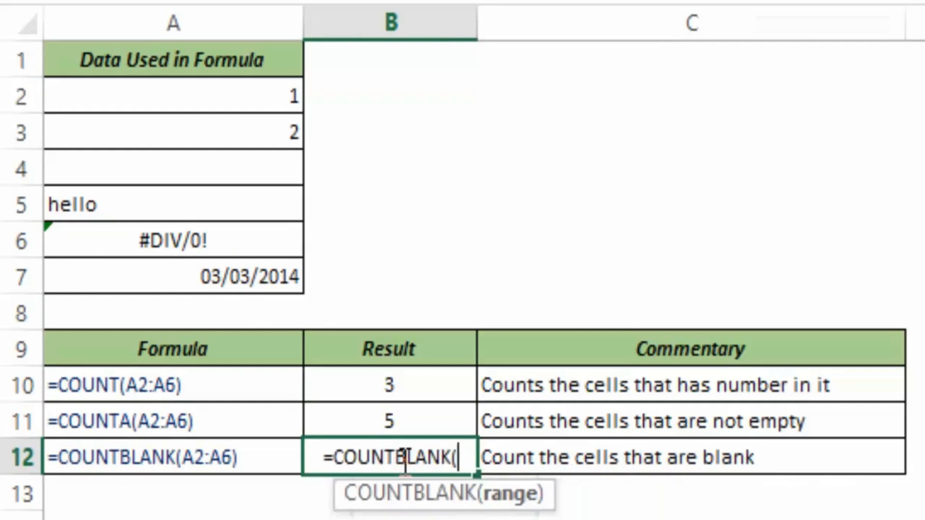
drag(320, 490, 164, 510)
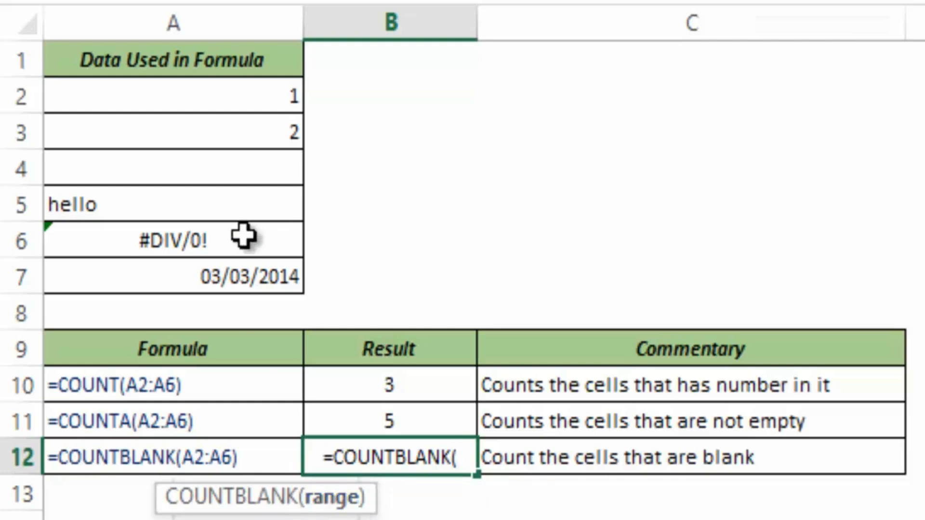
drag(190, 95, 205, 275)
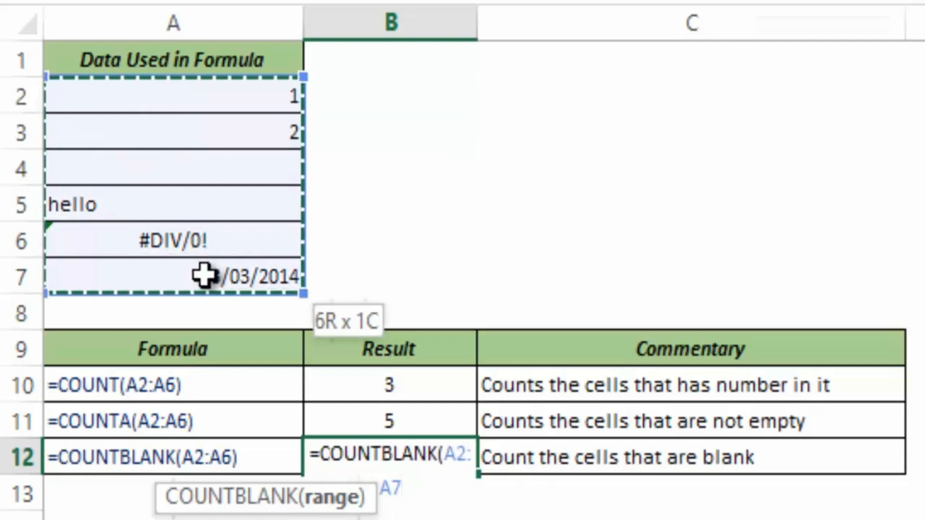
text())
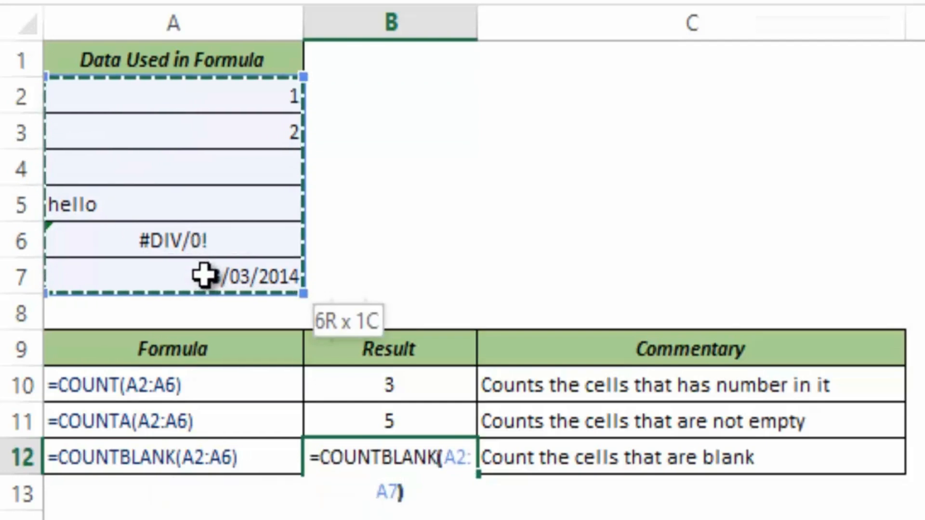
key(ctrl+Return)
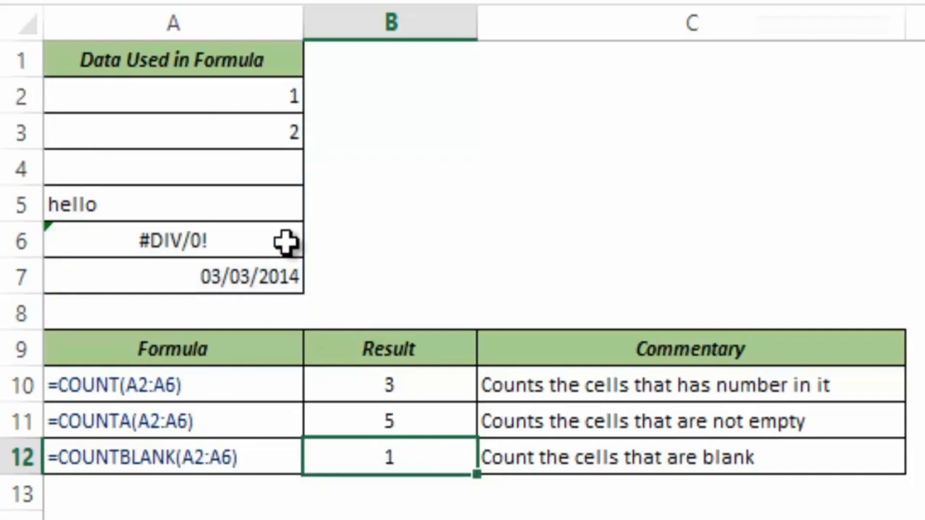
Fill the blank cell A4 with the empty-string formula =""
click(180, 165)
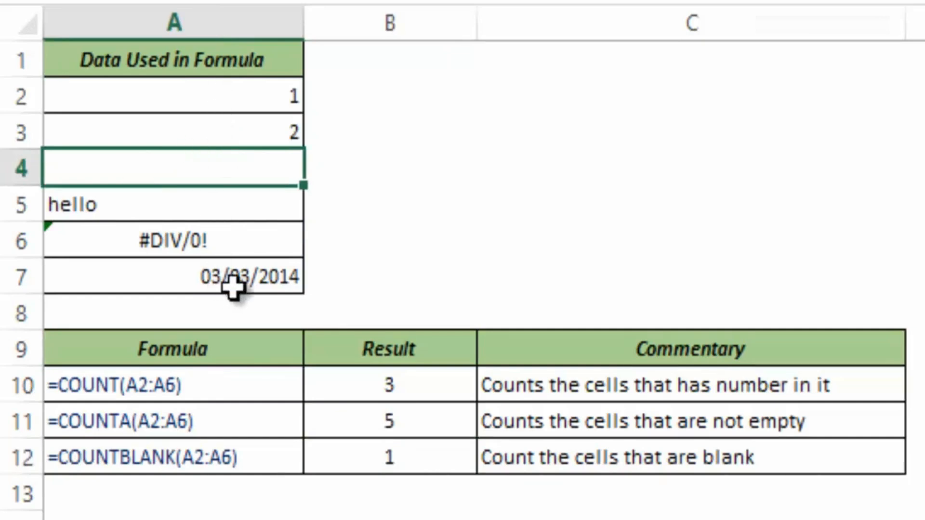
double_click(255, 167)
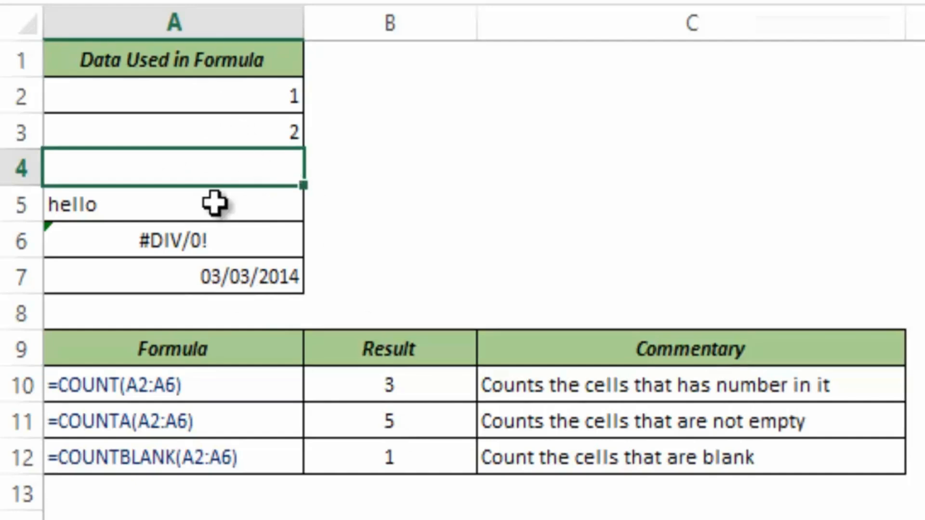
double_click(204, 171)
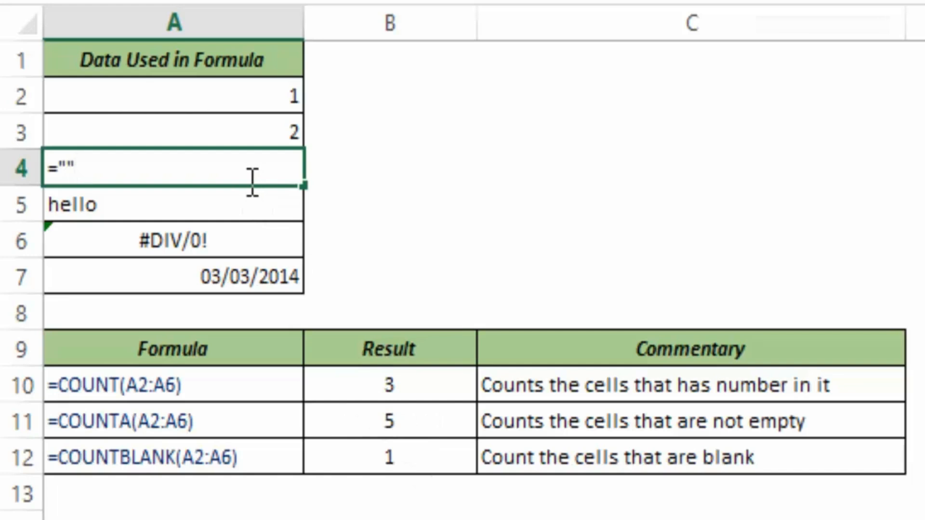
key(Return)
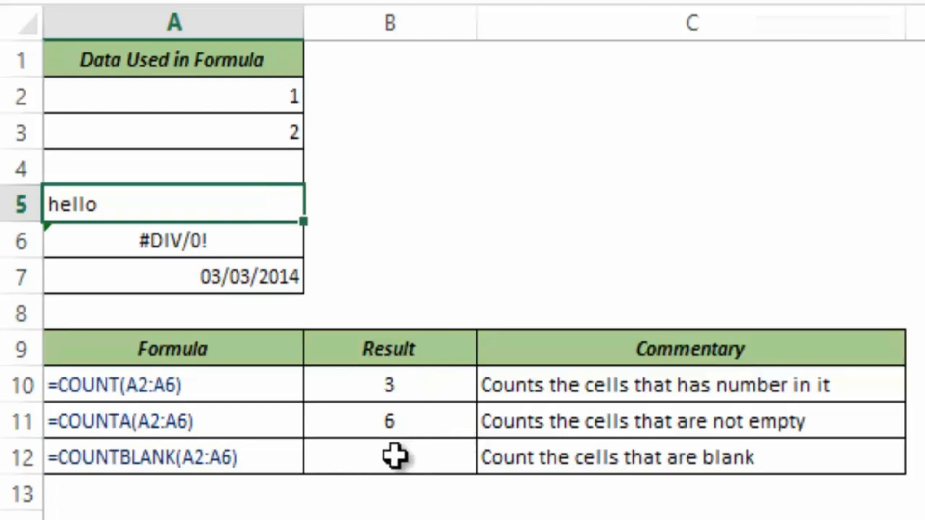
Check the COUNTA result in B11 and the COUNTBLANK result in B12 against the empty-string formula in A4
click(392, 420)
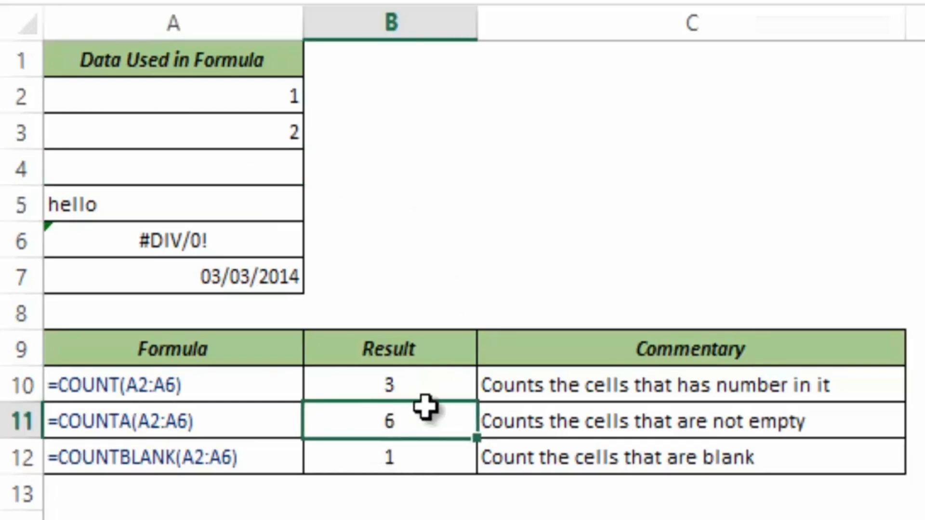
click(233, 167)
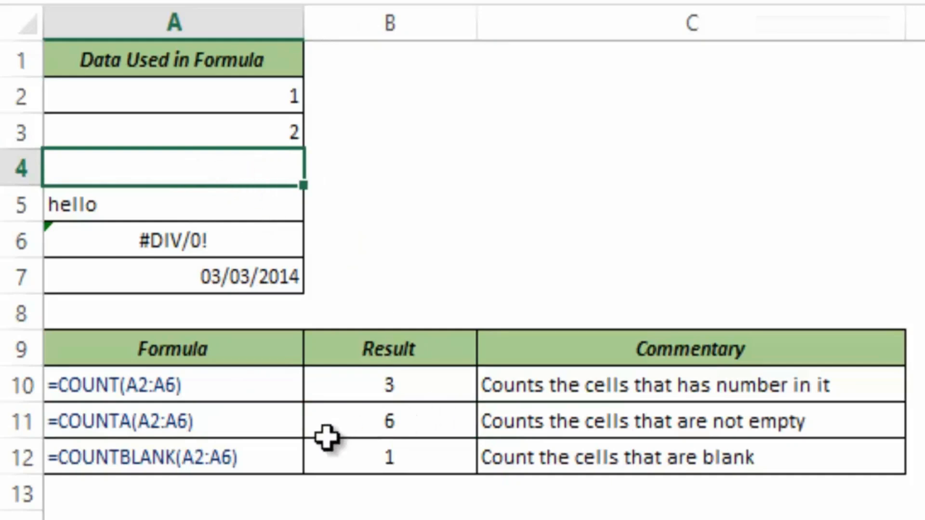
click(350, 459)
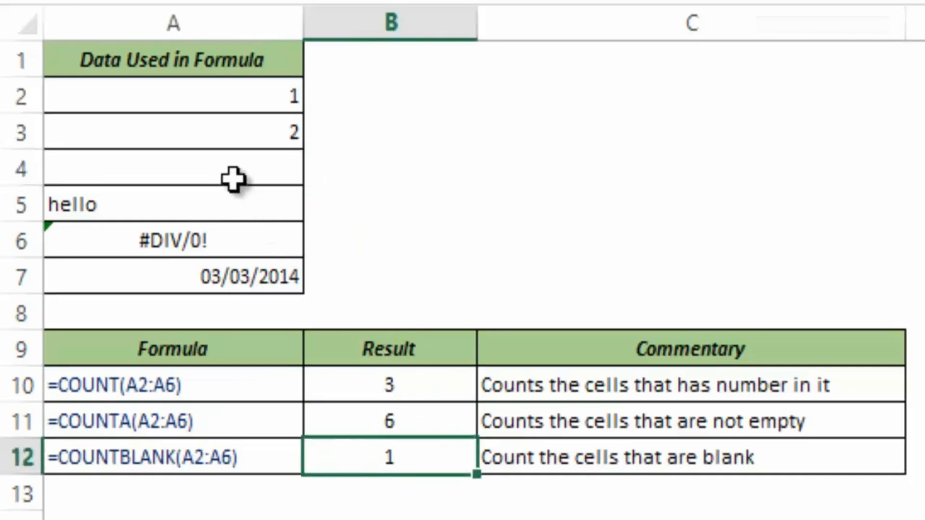
click(252, 165)
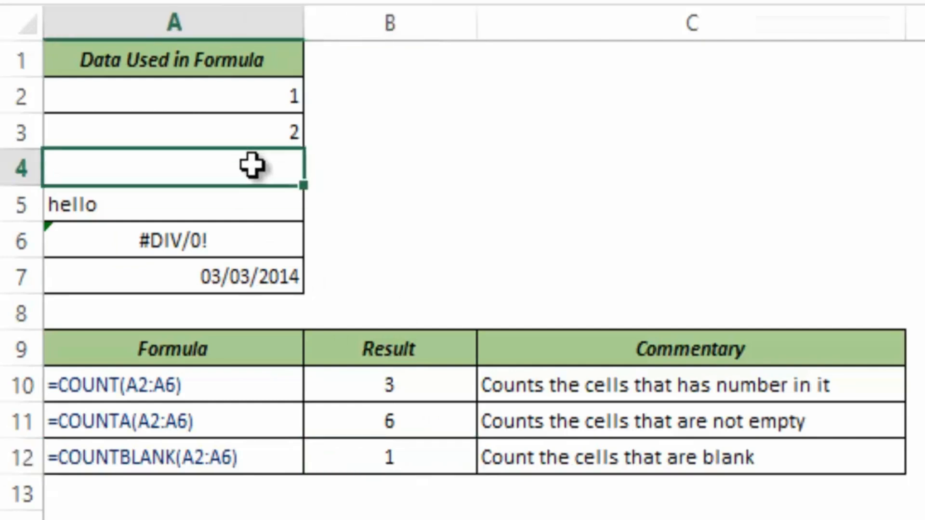
click(376, 422)
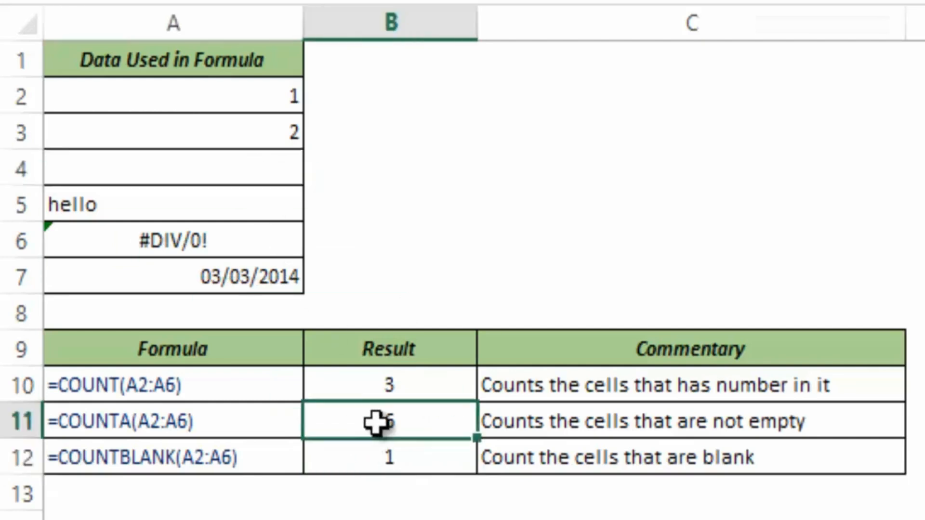
click(212, 172)
double_click(233, 172)
text(="")
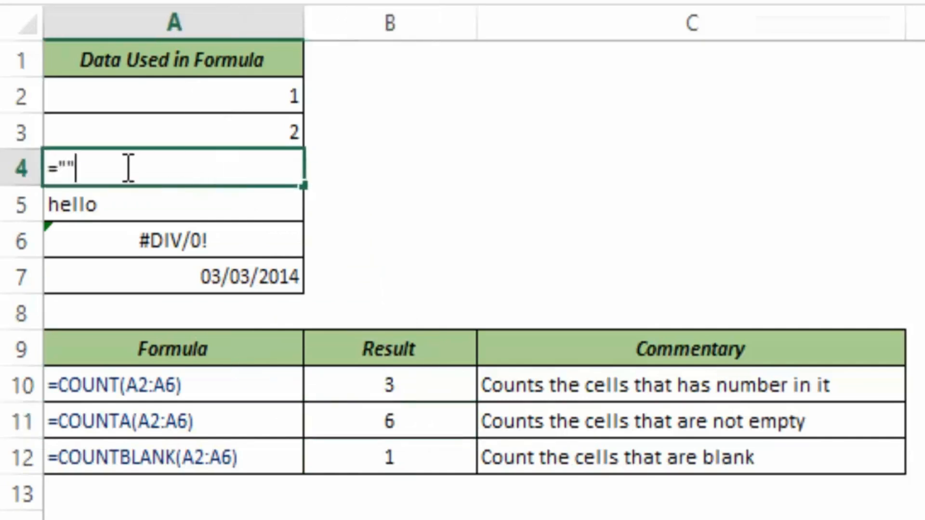
click(68, 166)
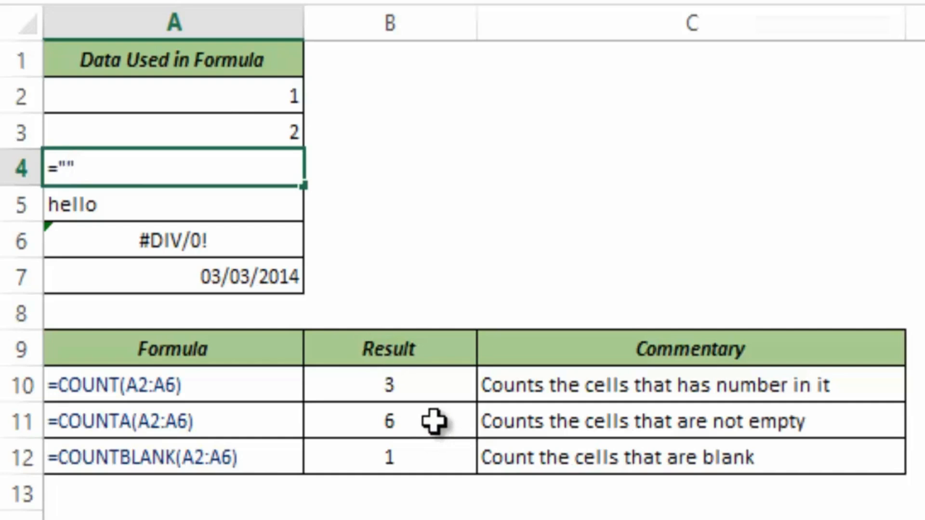
key(ctrl+Return)
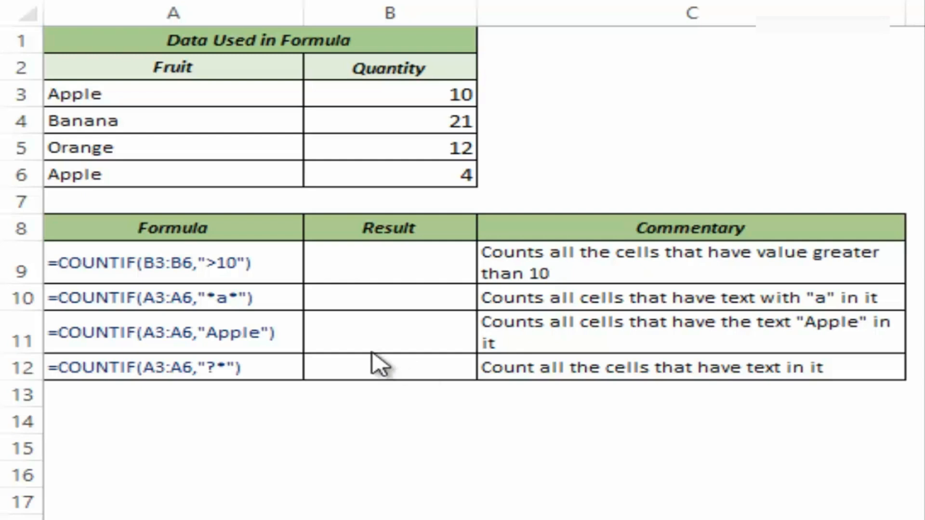
Enter =COUNTIF(B3:B6,">10") in B9 of the fruit quantity sheet, moving the syntax tooltip aside
click(365, 256)
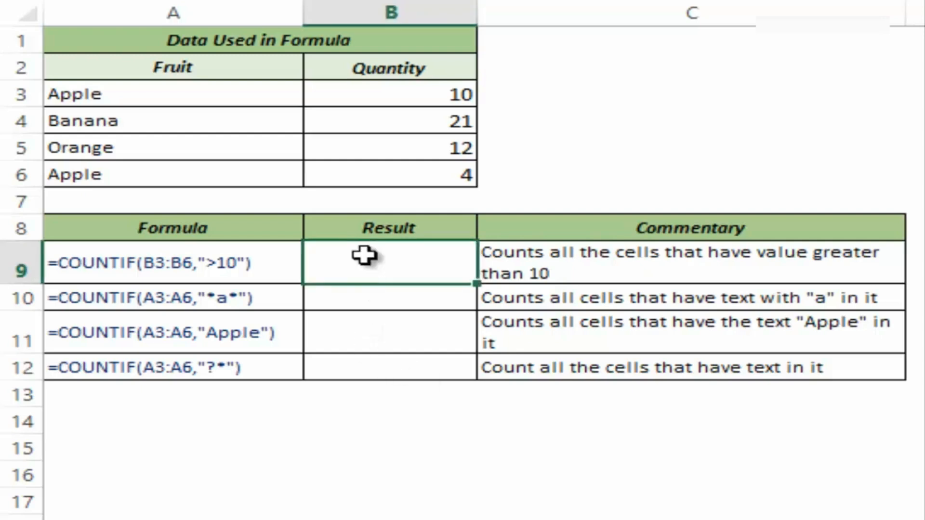
text(=count)
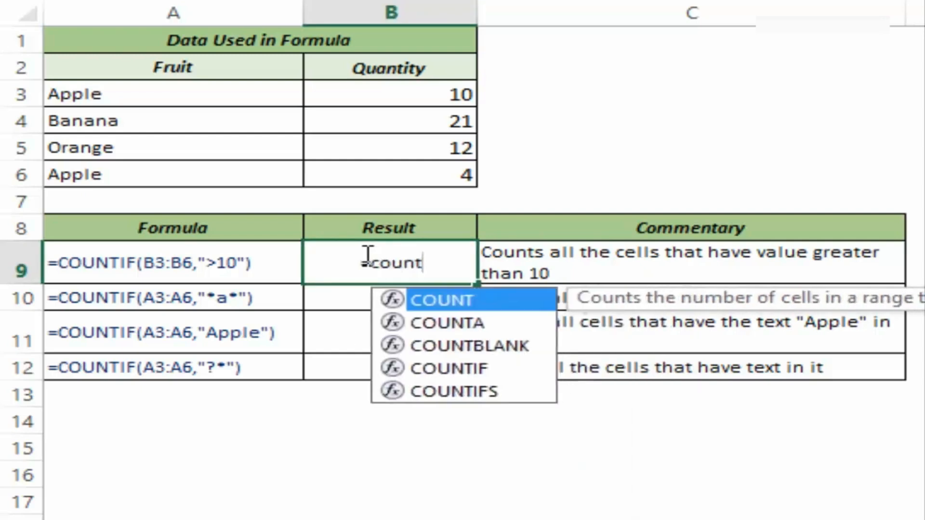
text(if)
key(Tab)
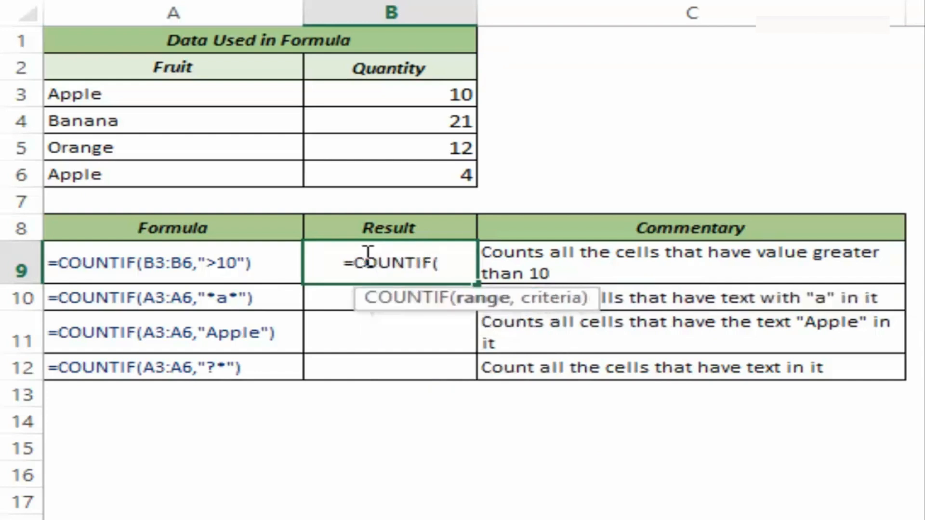
click(361, 307)
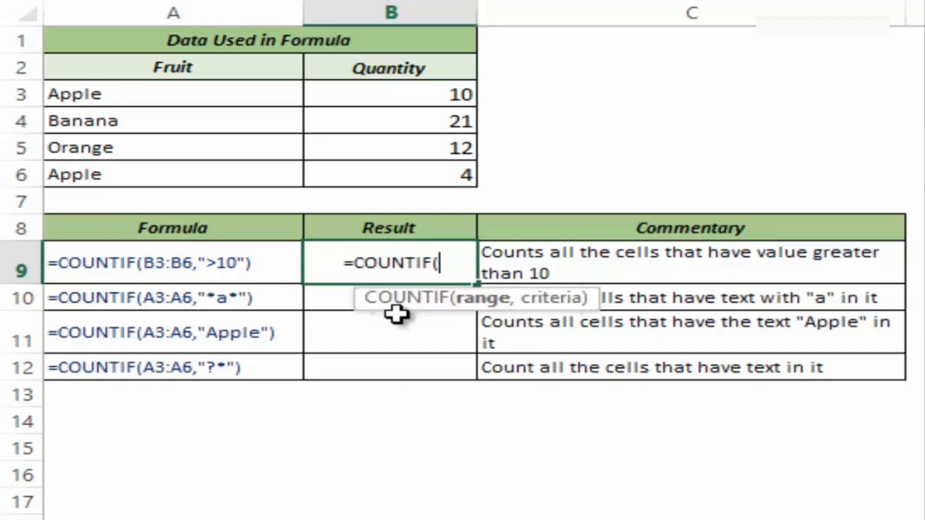
drag(350, 308, 192, 330)
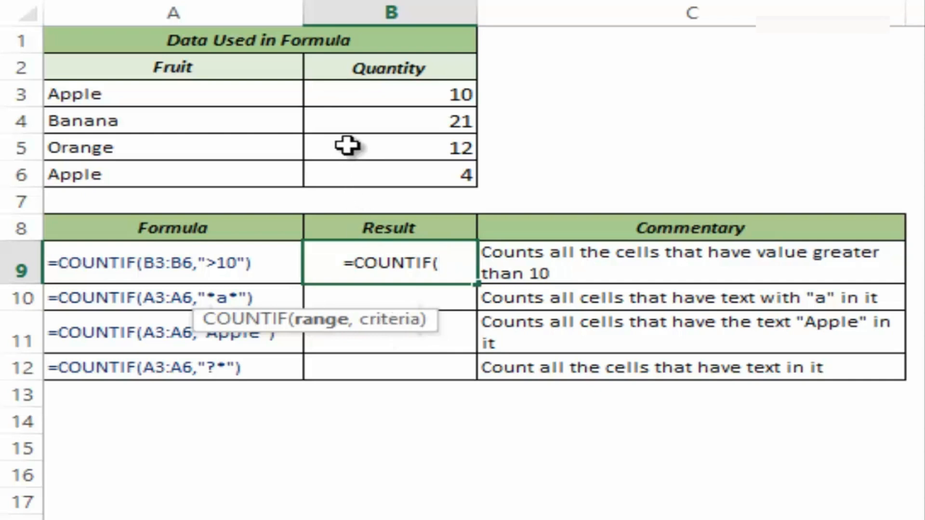
drag(366, 94, 369, 167)
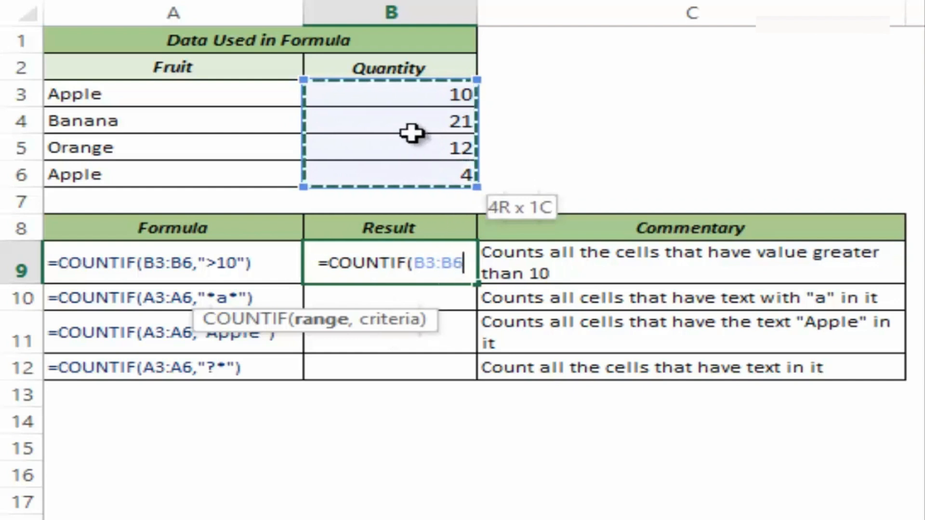
text(,)
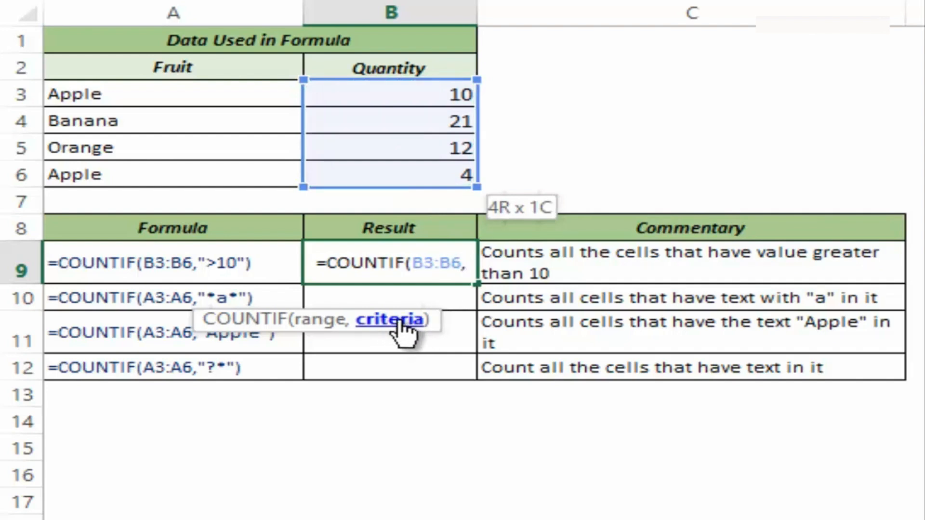
text(")
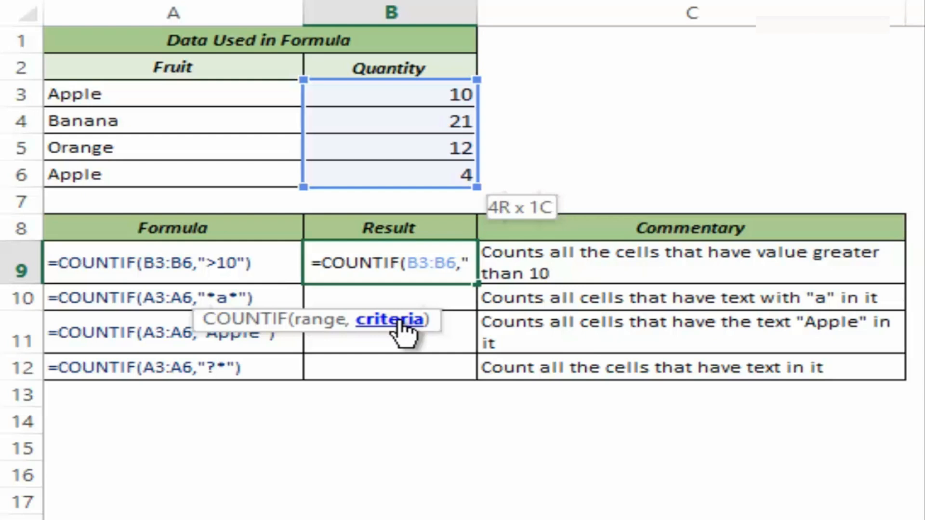
text(>10)
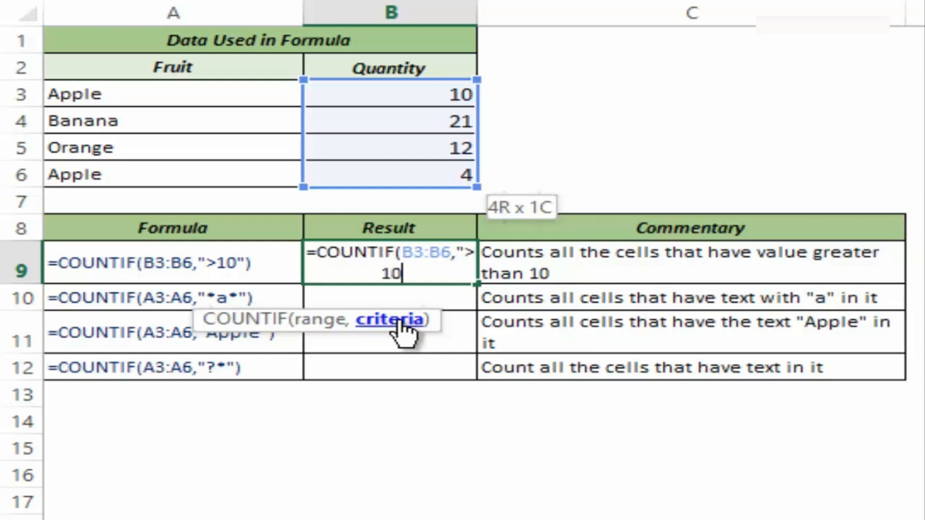
text(")
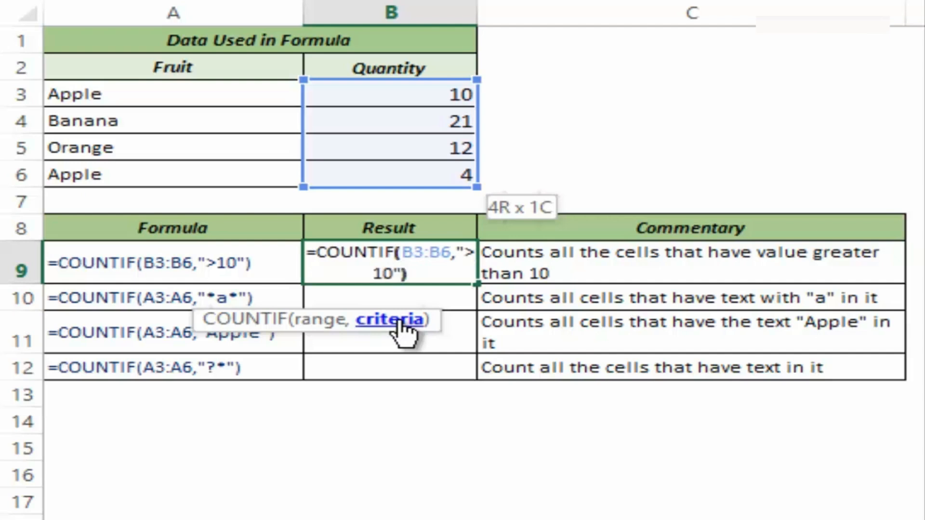
text())
key(Return)
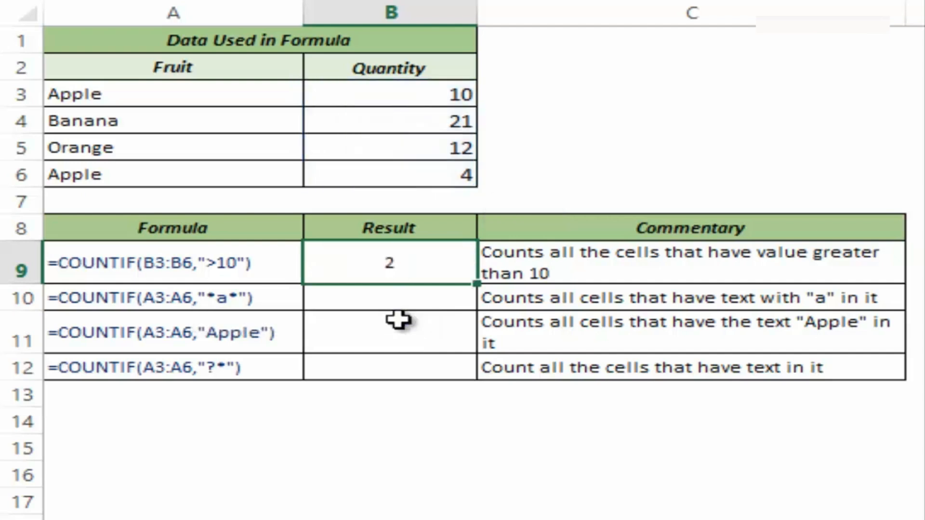
Review the quantities in B3:B6 to see which ones meet the greater-than-10 criterion
drag(389, 102, 391, 178)
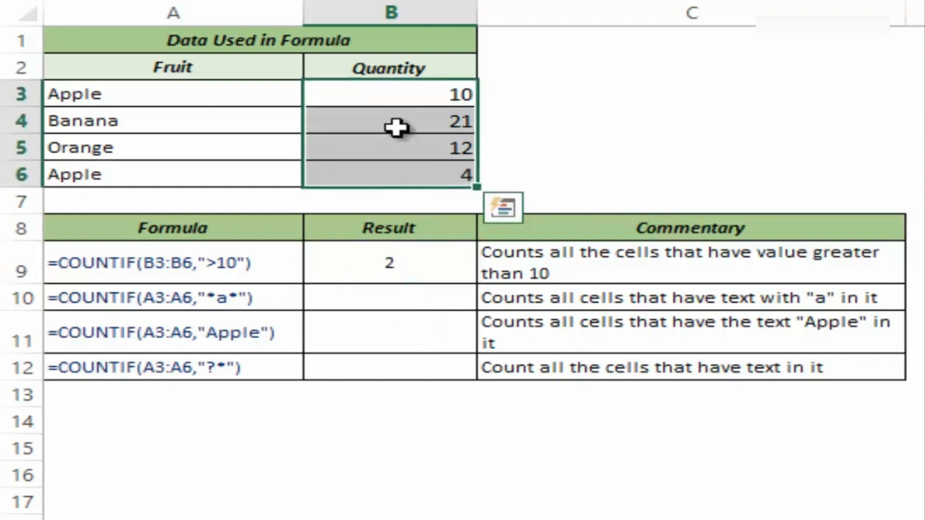
click(394, 127)
click(399, 144)
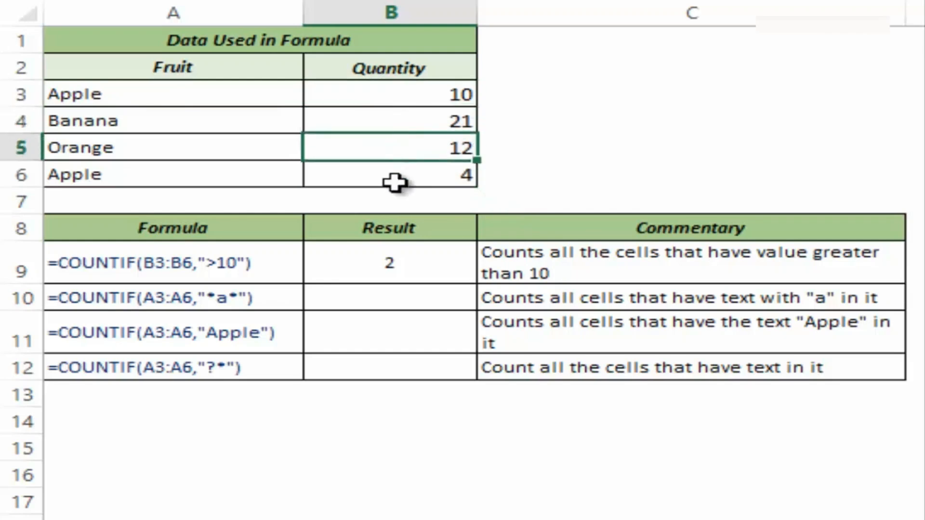
Enter =COUNTIF(A3:A6,"*a*") in B10, moving the syntax tooltip aside
click(397, 297)
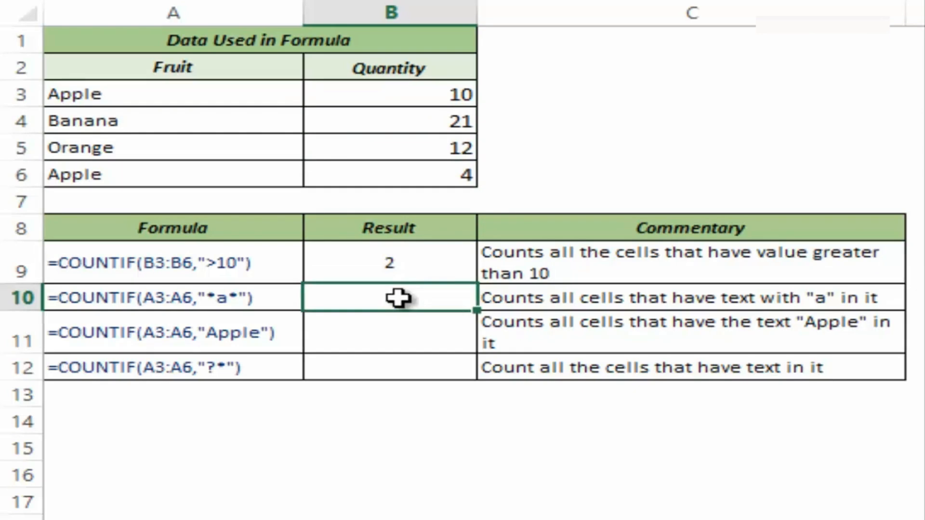
text(=counti)
key(Tab)
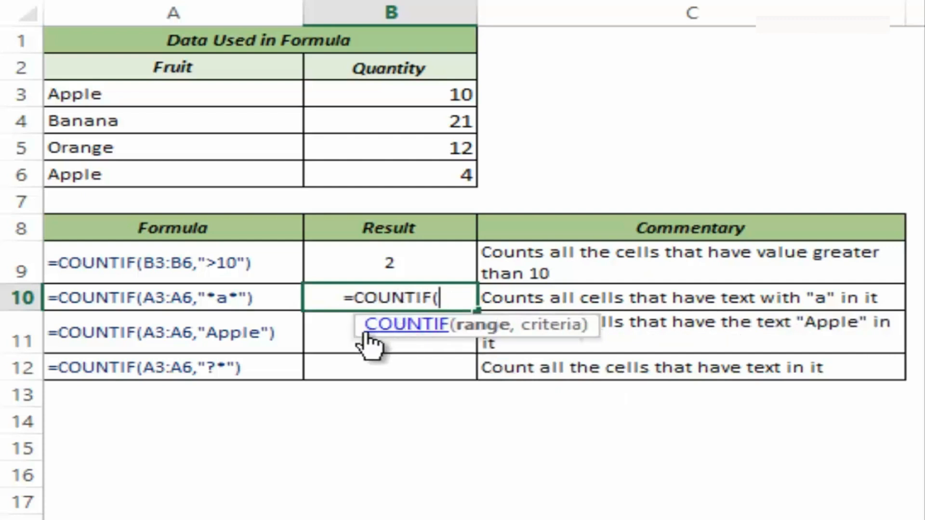
drag(368, 333, 260, 346)
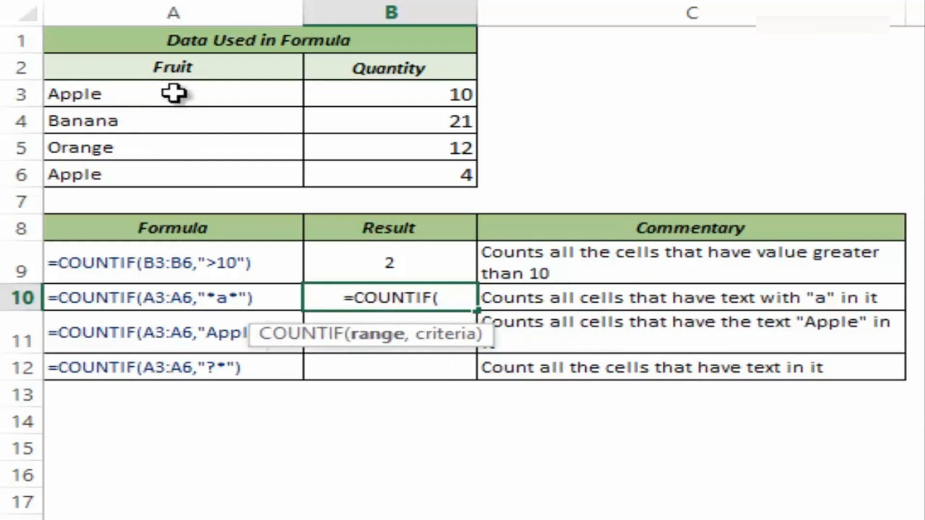
drag(174, 94, 177, 172)
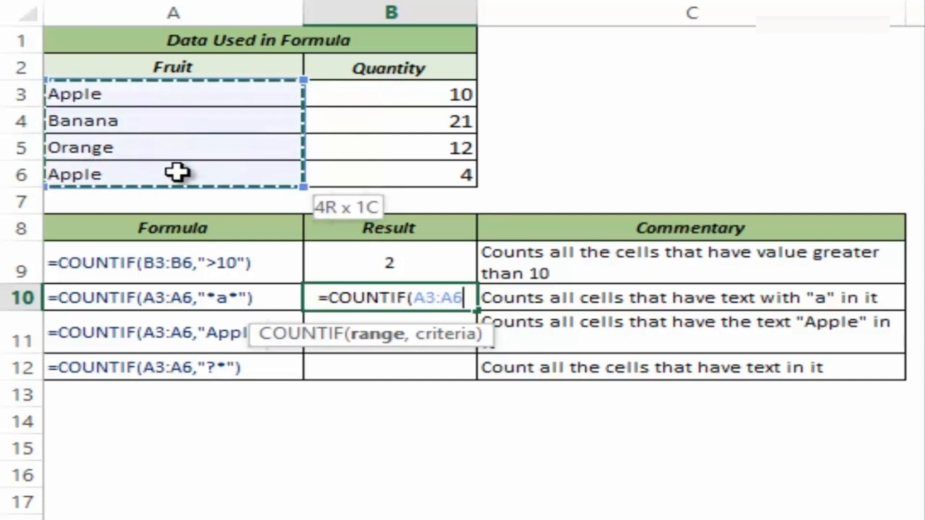
text(,)
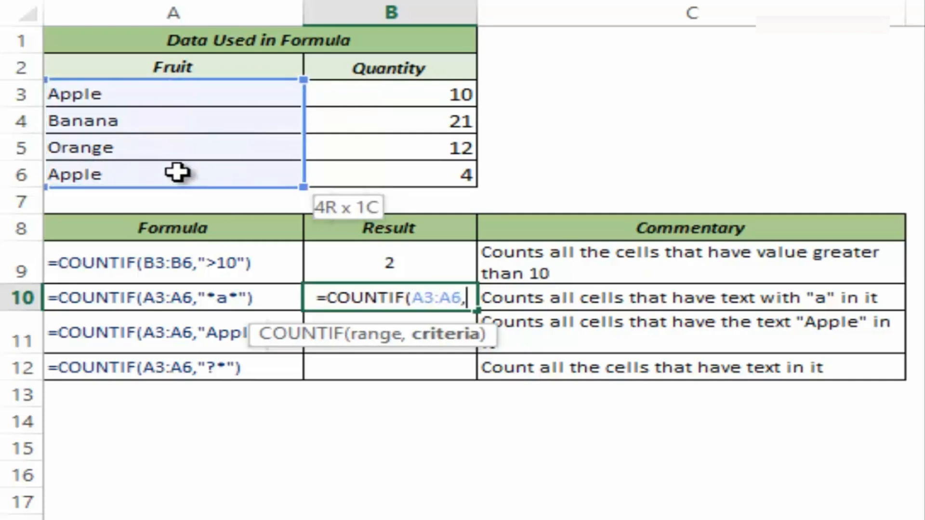
text(")
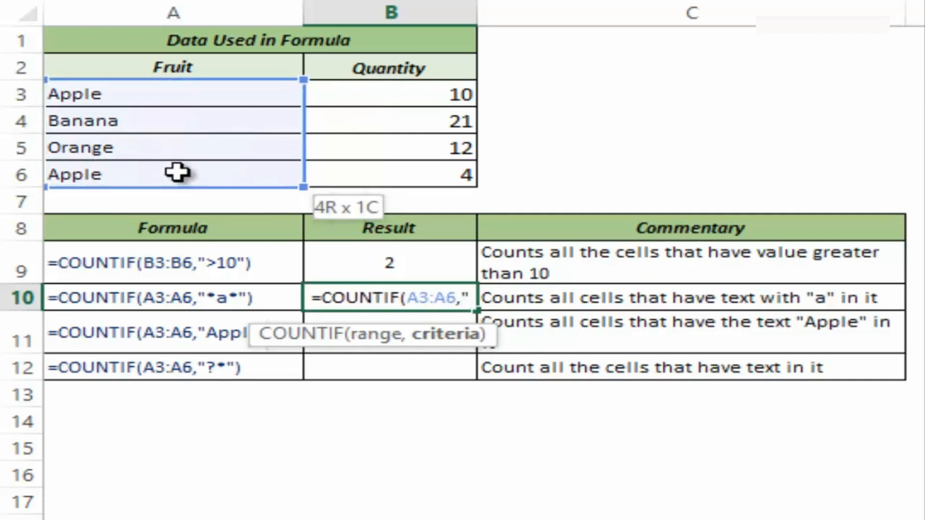
text(*)
key(alt+Return)
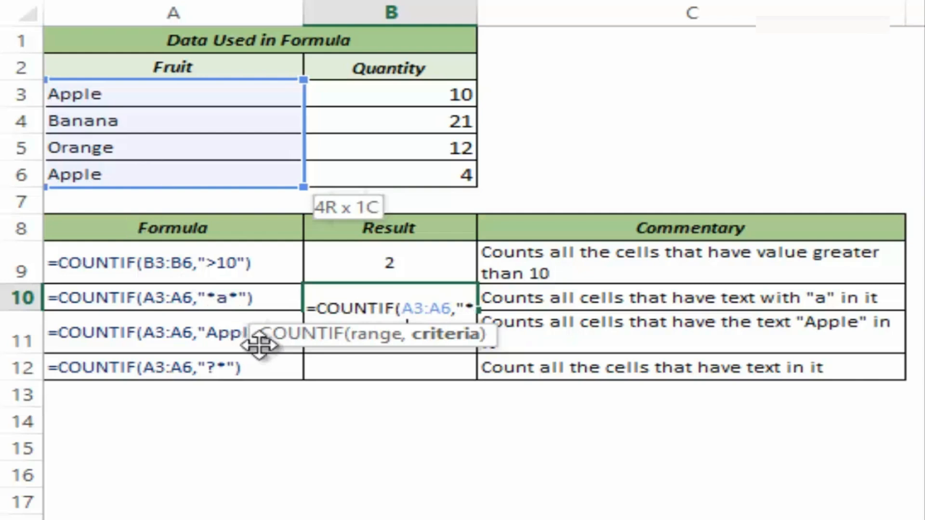
drag(259, 344, 243, 375)
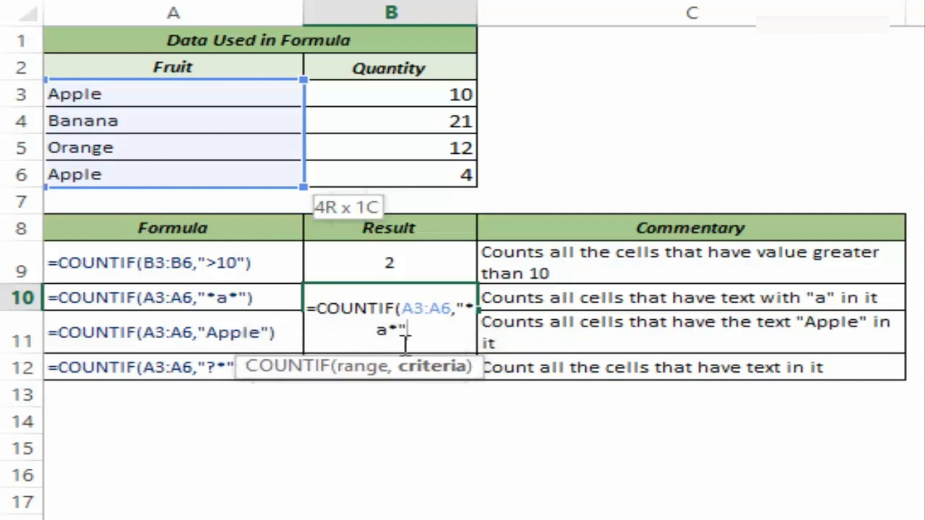
text())
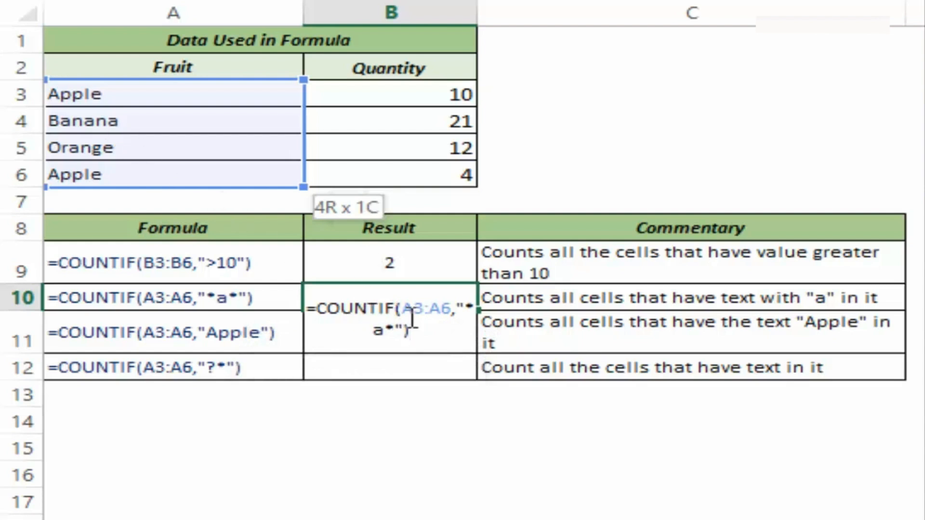
click(466, 307)
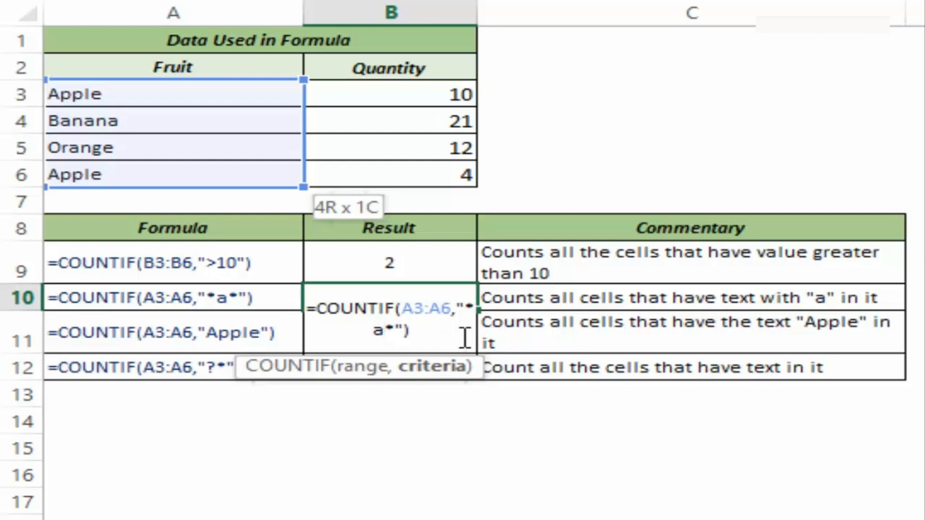
key(ctrl+Return)
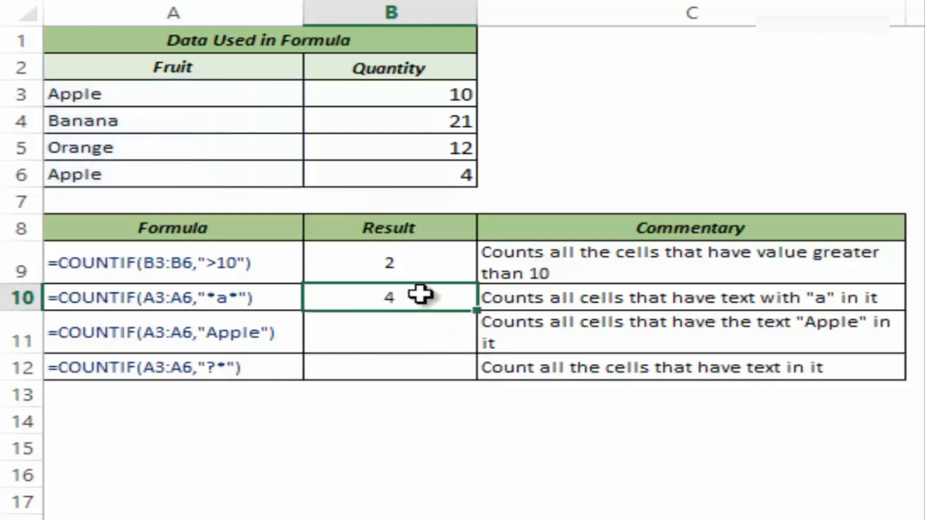
Replace the fruit name in A5 with Hello to test the "*a*" count in B10
drag(139, 96, 135, 171)
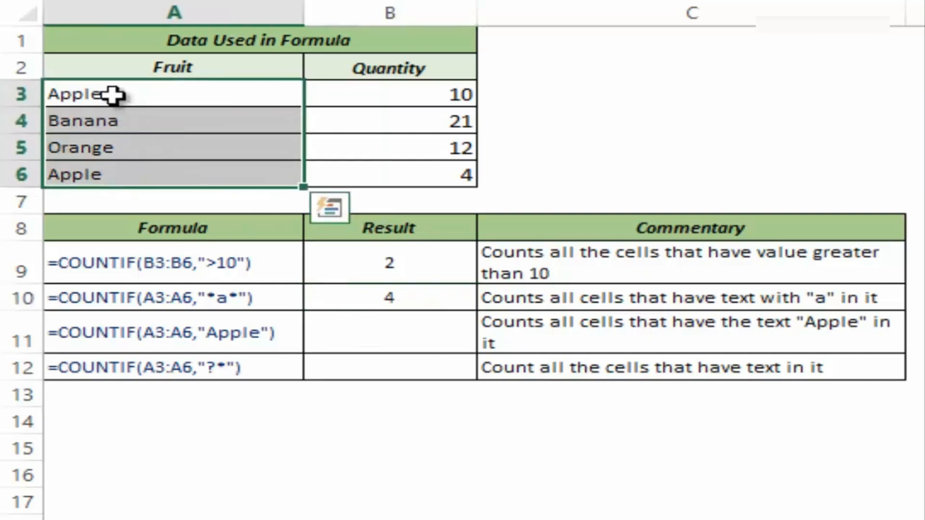
click(161, 151)
text(Pap)
key(BackSpace)
key(BackSpace)
key(BackSpace)
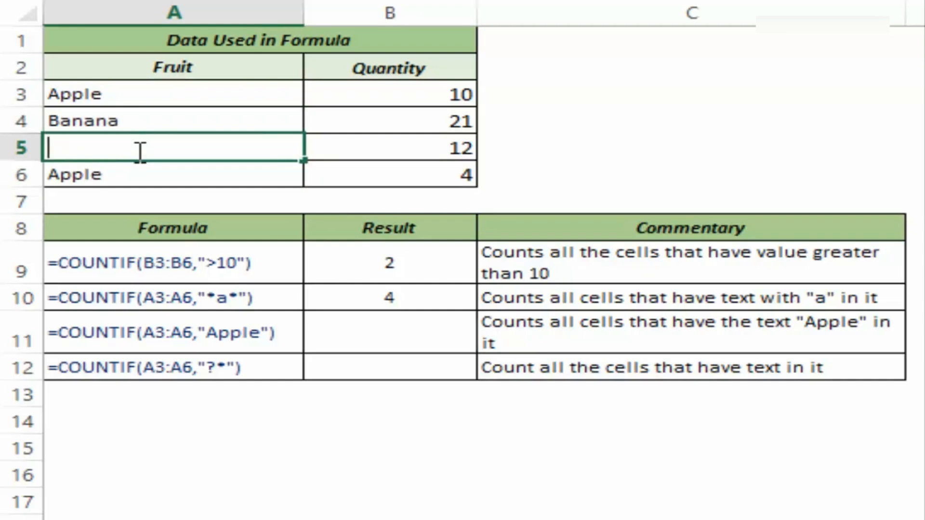
text(Hello)
key(Return)
click(135, 149)
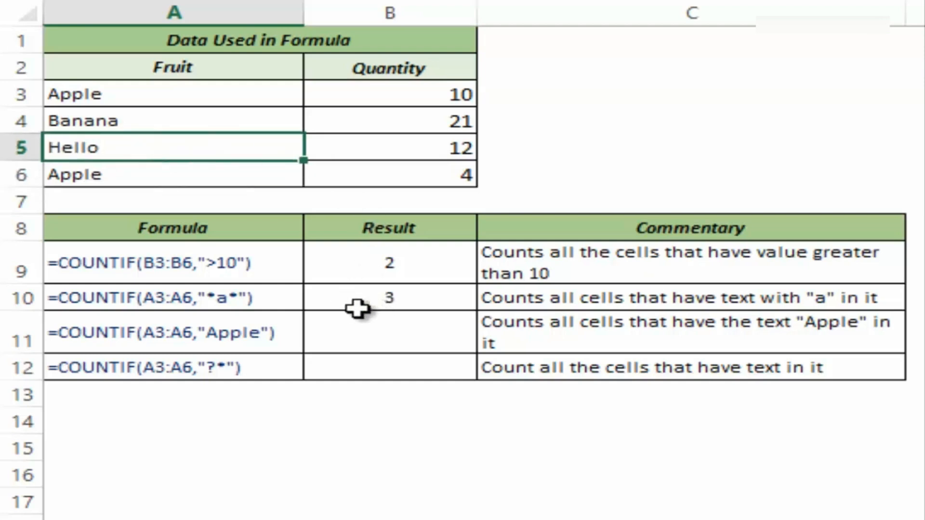
Undo the Hello entry in cell A5
double_click(139, 149)
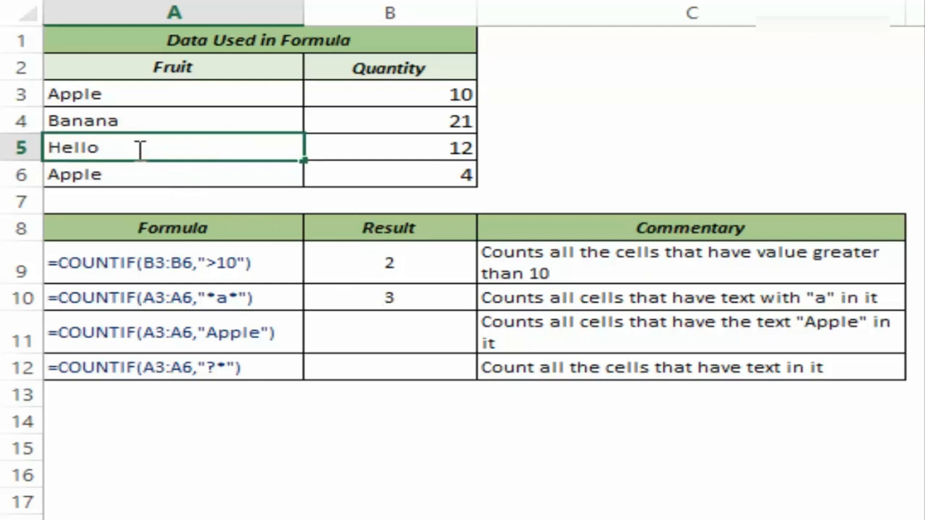
key(Escape)
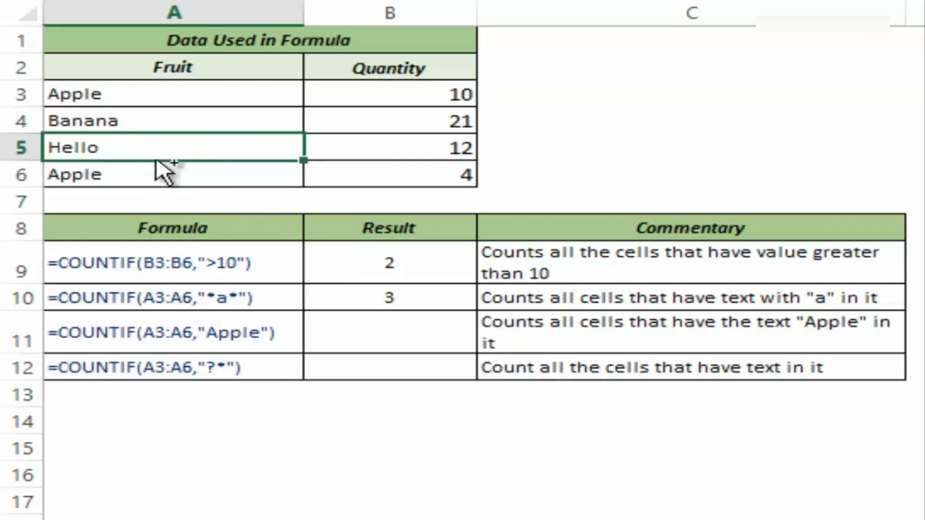
key(ctrl+z)
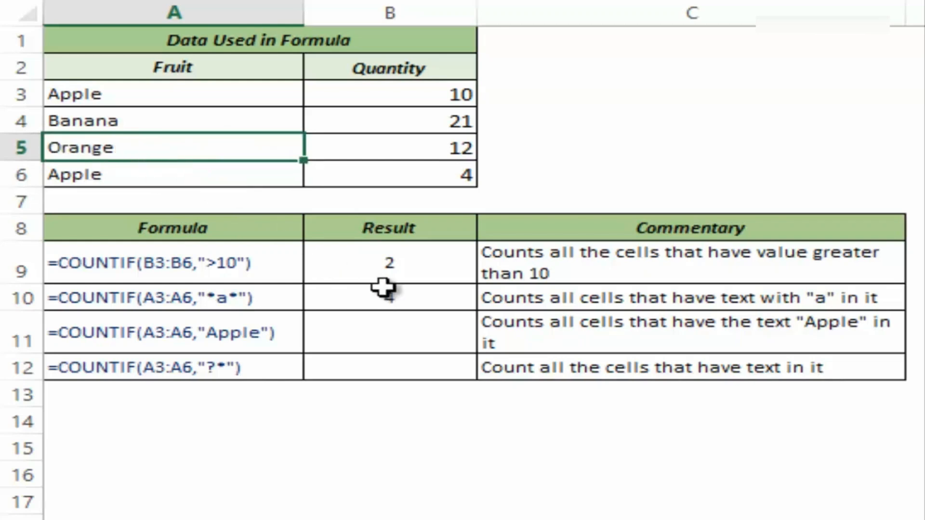
Enter =COUNTIF(A3:A6,"Apple") in B11 to count the exact matches in the fruit list
click(384, 332)
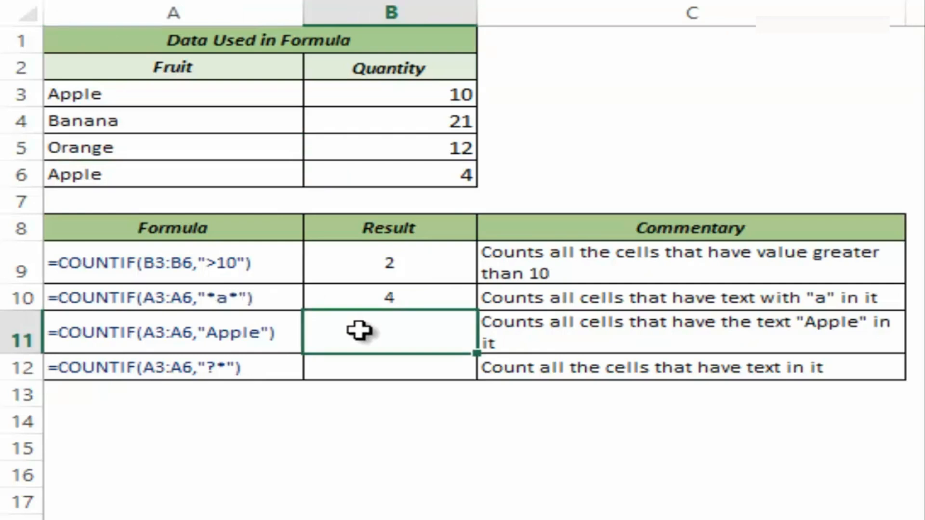
text(=countif)
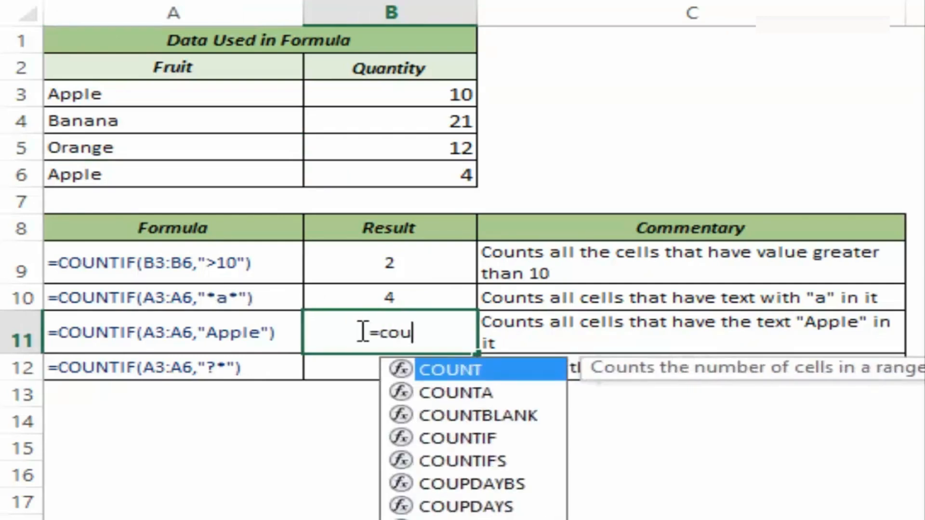
key(Tab)
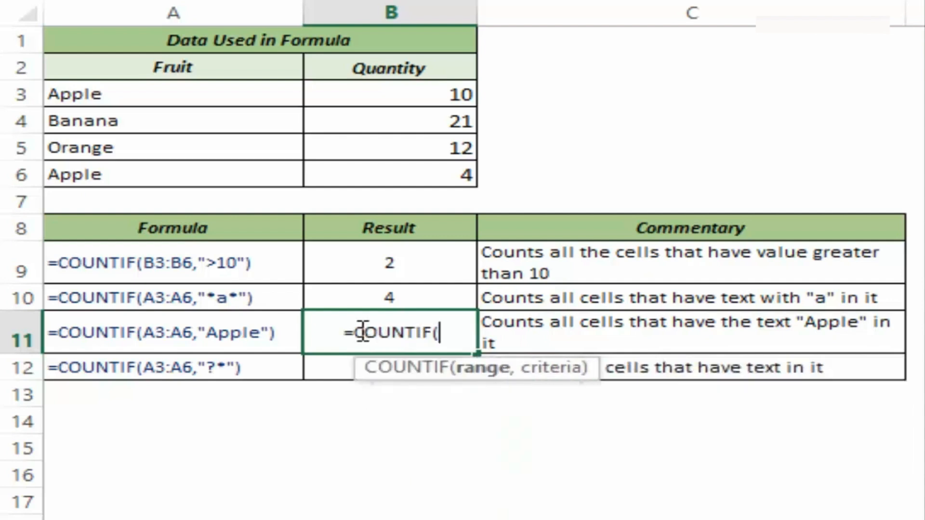
drag(137, 99, 136, 180)
text(,)
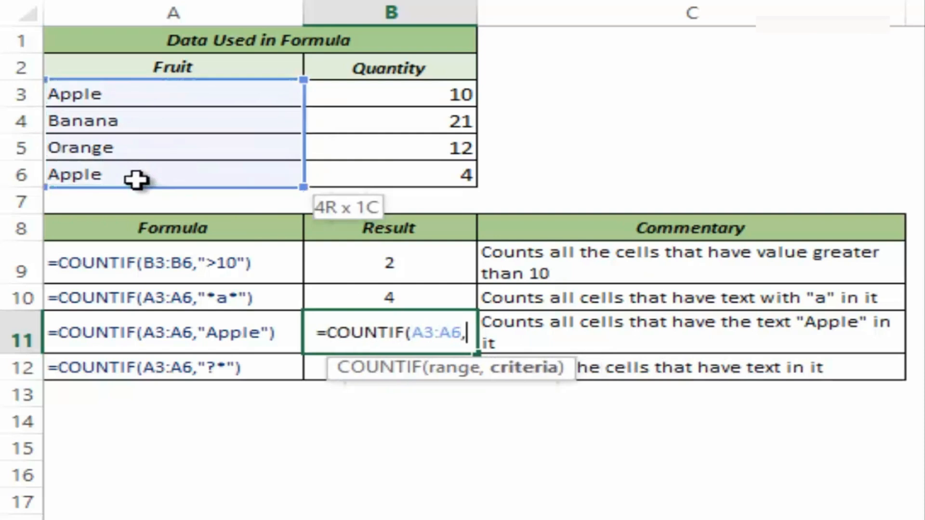
text("Apple)
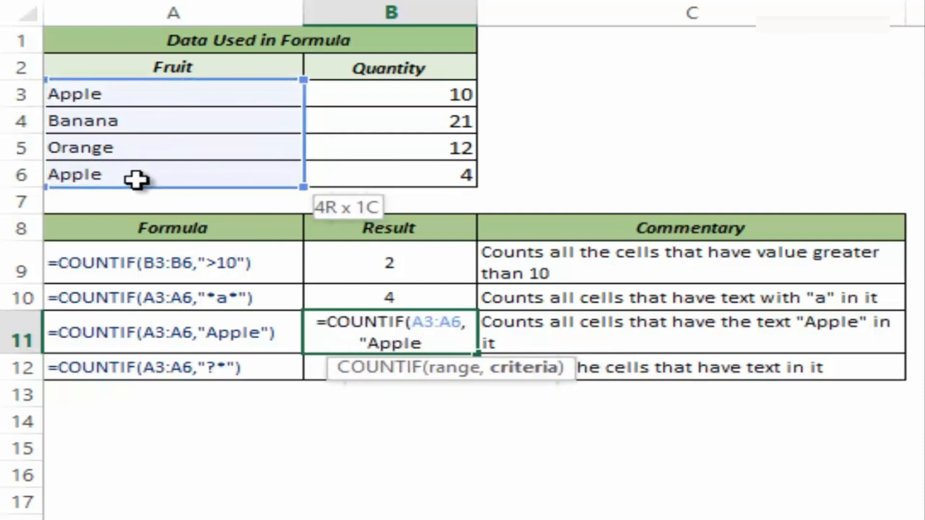
text("))
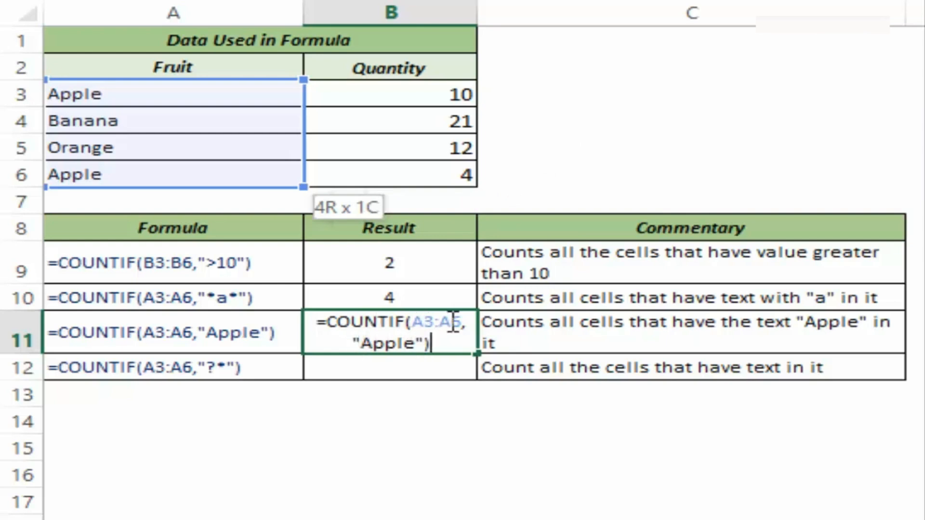
key(ctrl+Return)
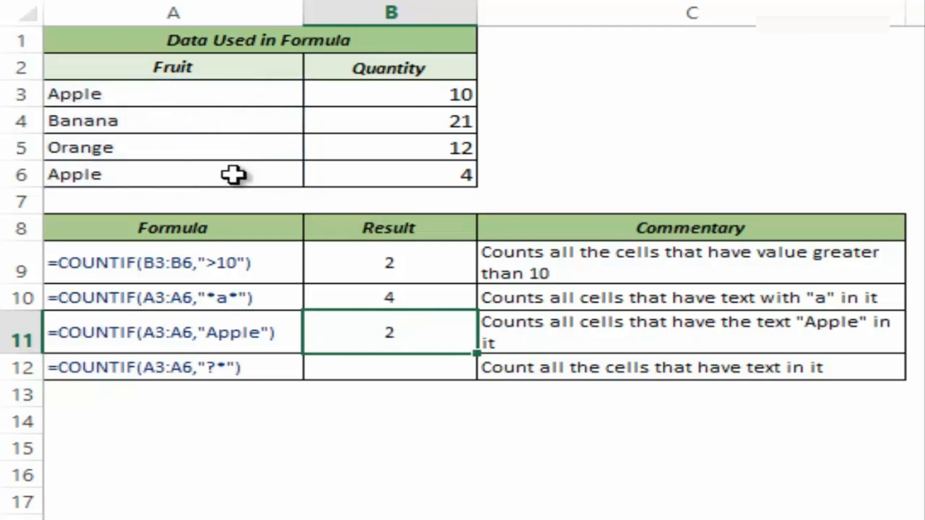
Add a trailing space after Apple in A6 and compare its text with the Apple entry in A3
double_click(159, 177)
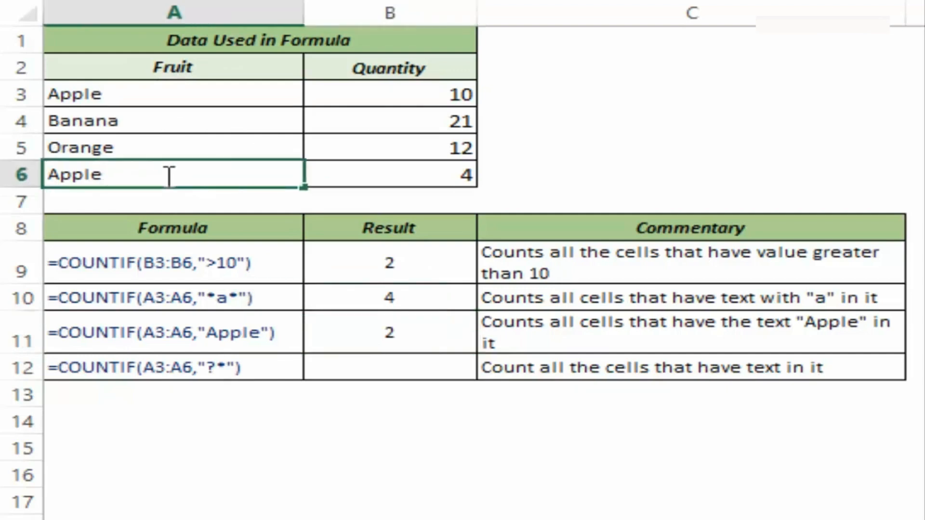
key(Return)
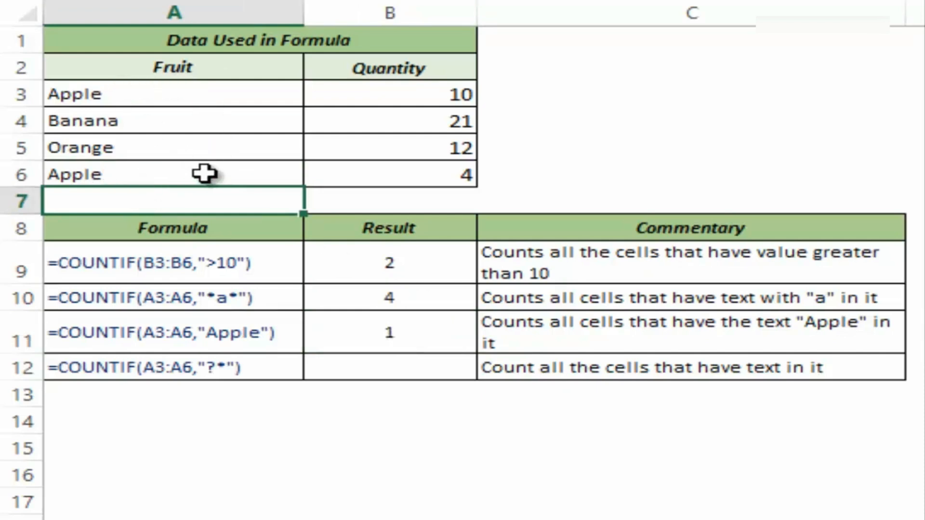
click(150, 93)
double_click(150, 96)
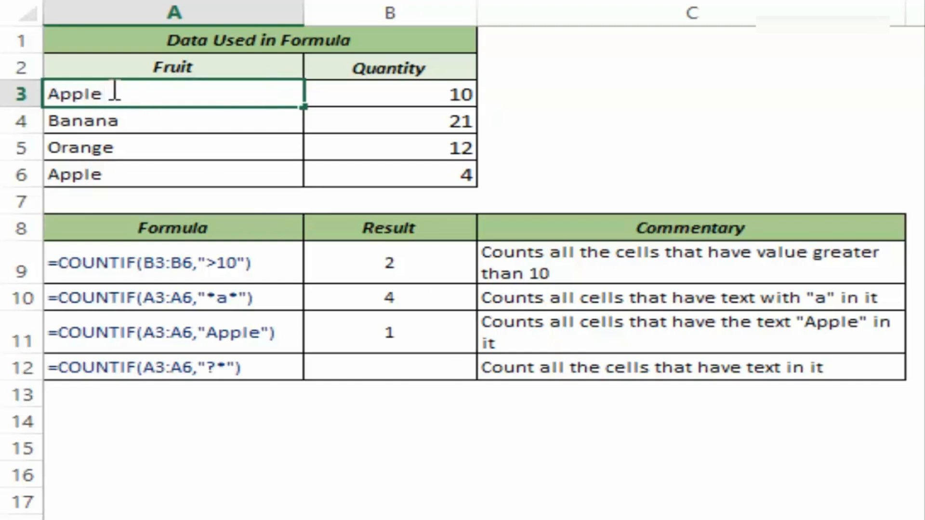
double_click(130, 175)
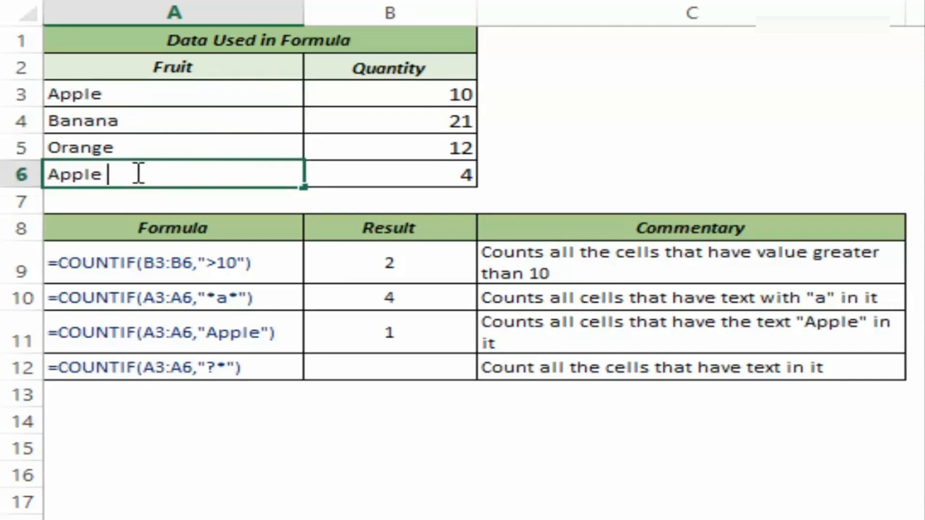
key(Escape)
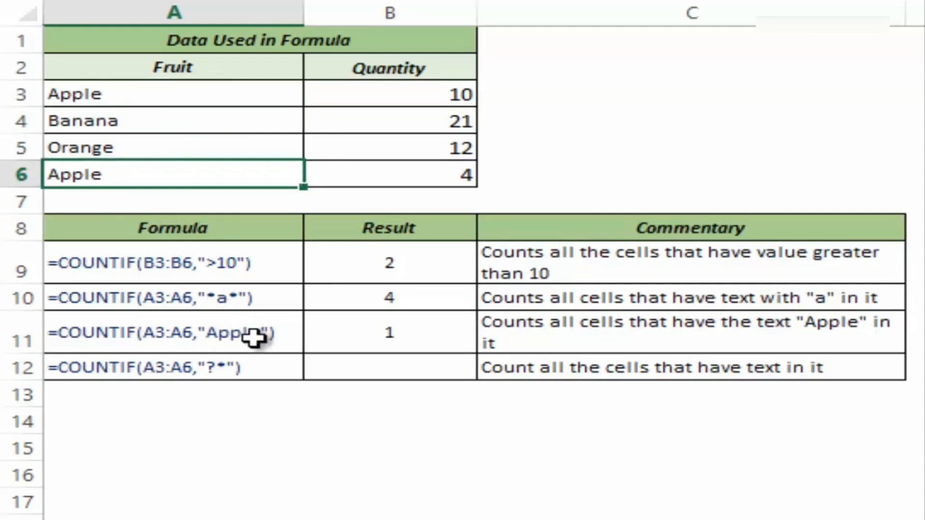
Remove the trailing space after Apple in A6
double_click(138, 175)
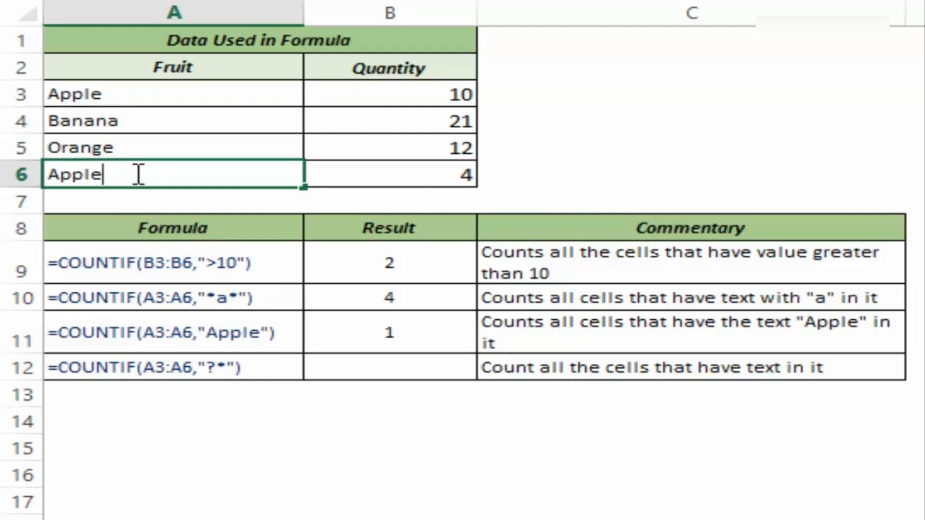
key(Return)
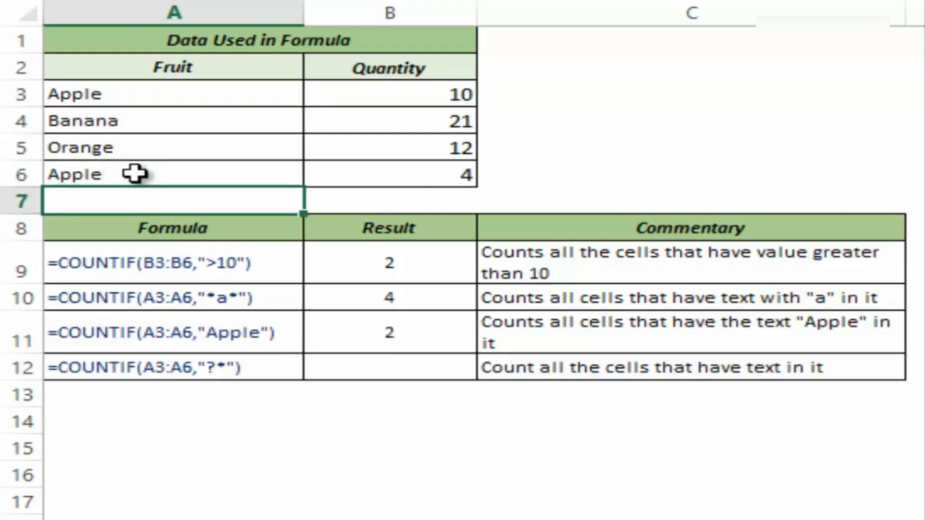
Enter =COUNTIF(A3:A6,"?*") in B12 to count the fruit cells that contain text
click(376, 367)
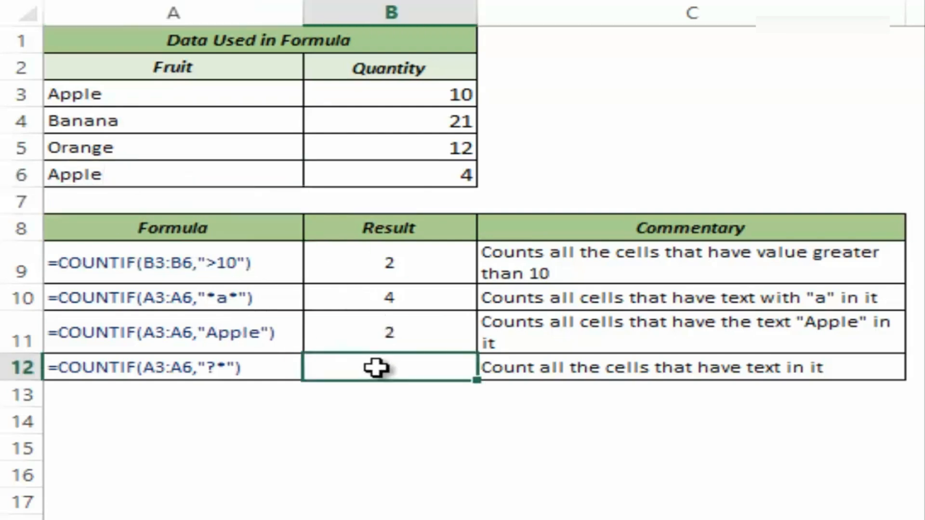
text(=count)
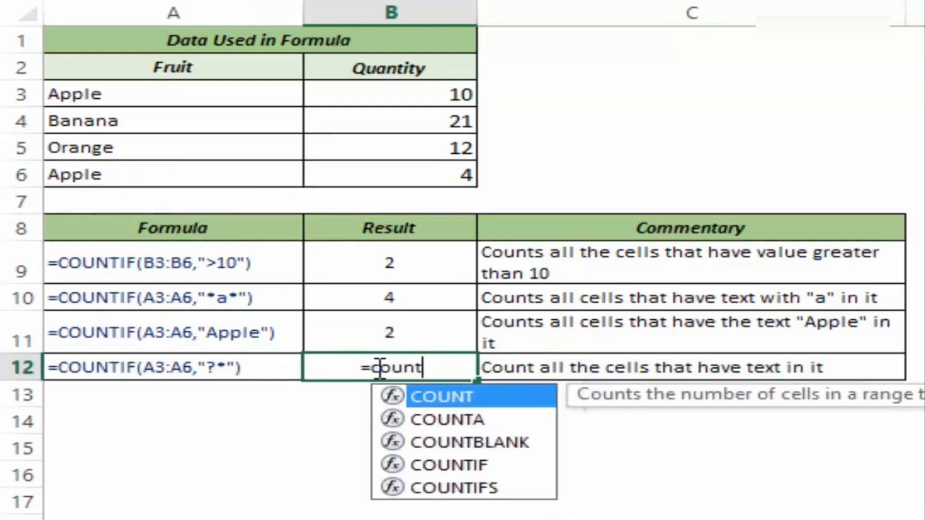
text(if)
key(Tab)
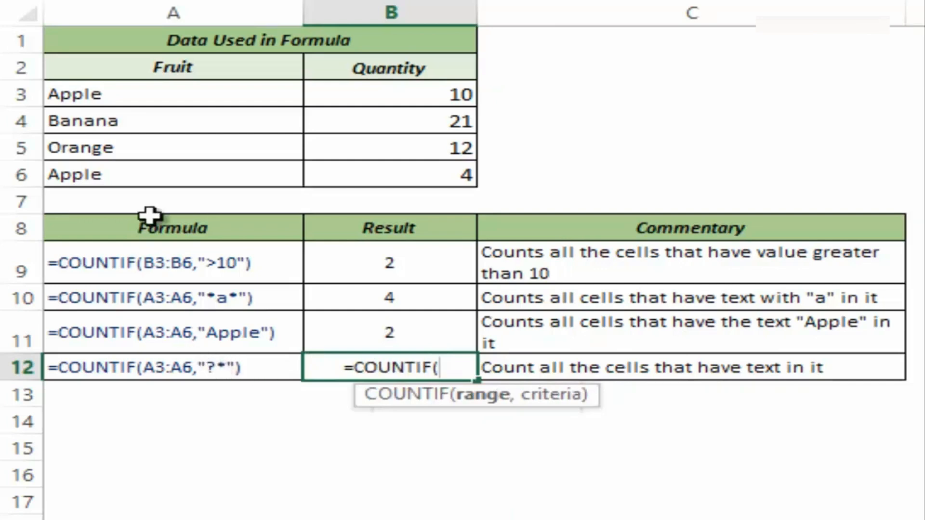
drag(121, 99, 123, 171)
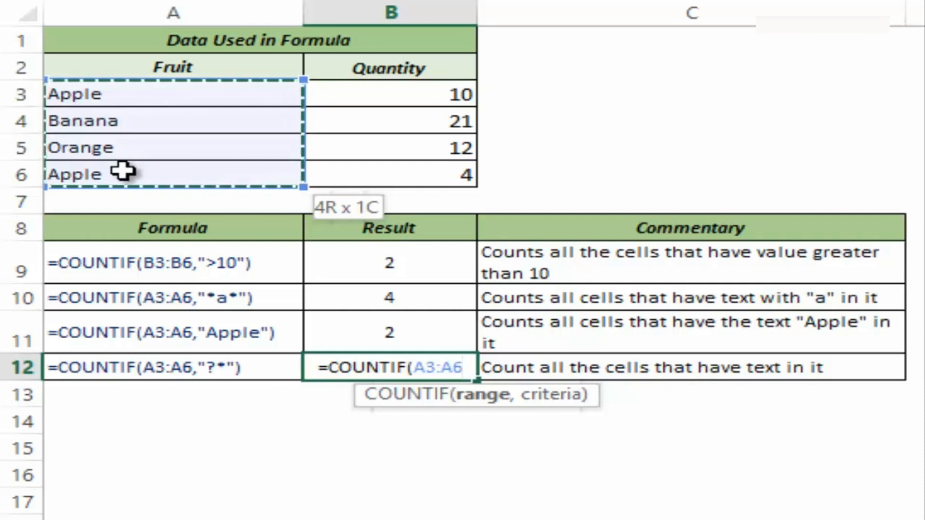
text(,)
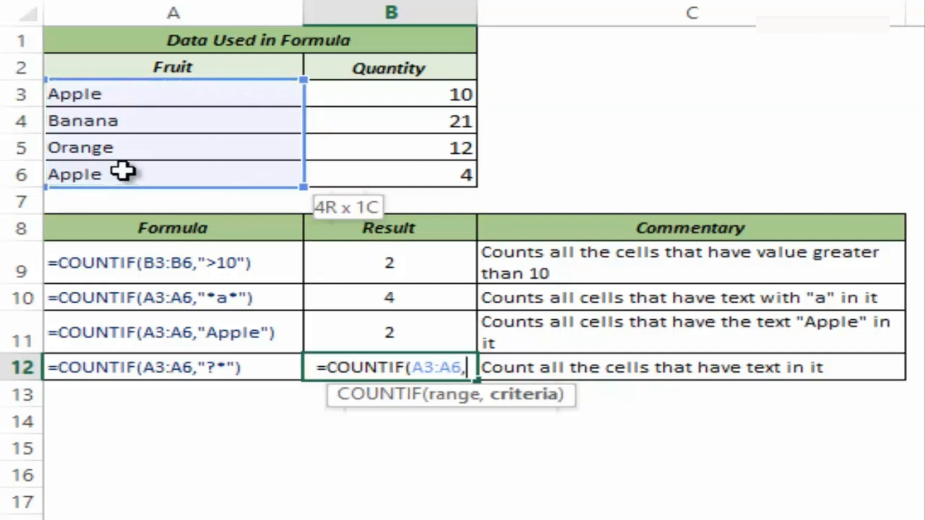
text("?*"))
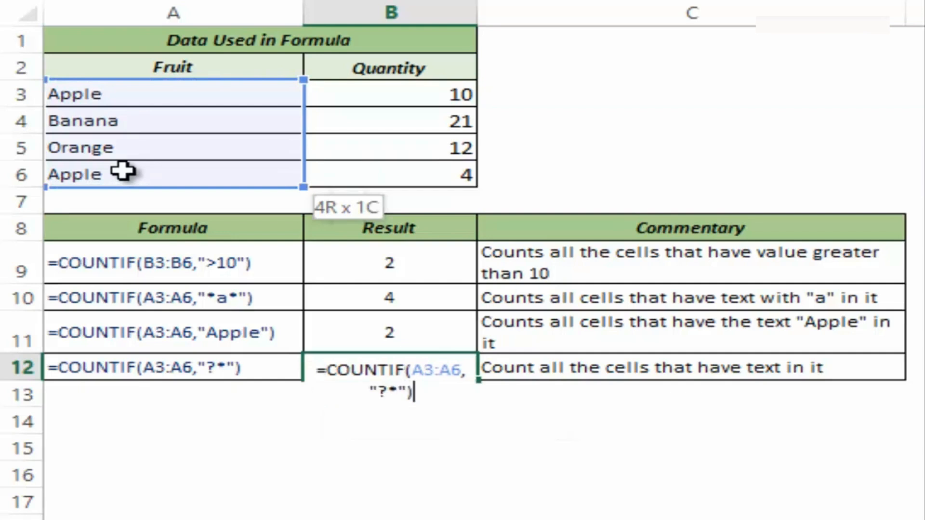
key(ctrl+Return)
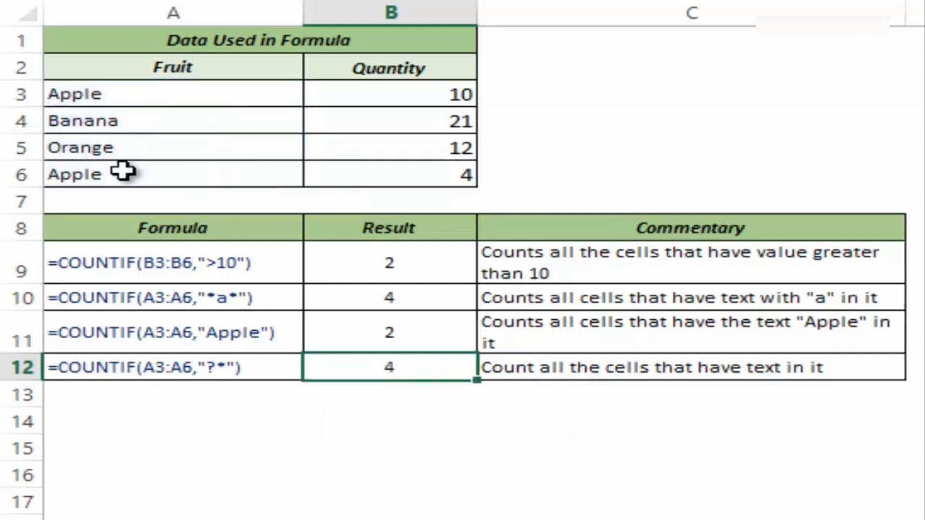
Examine the fruit list A3:A6 and the "?*" criteria in the B12 formula, leaving the formula as it is
drag(129, 99, 132, 180)
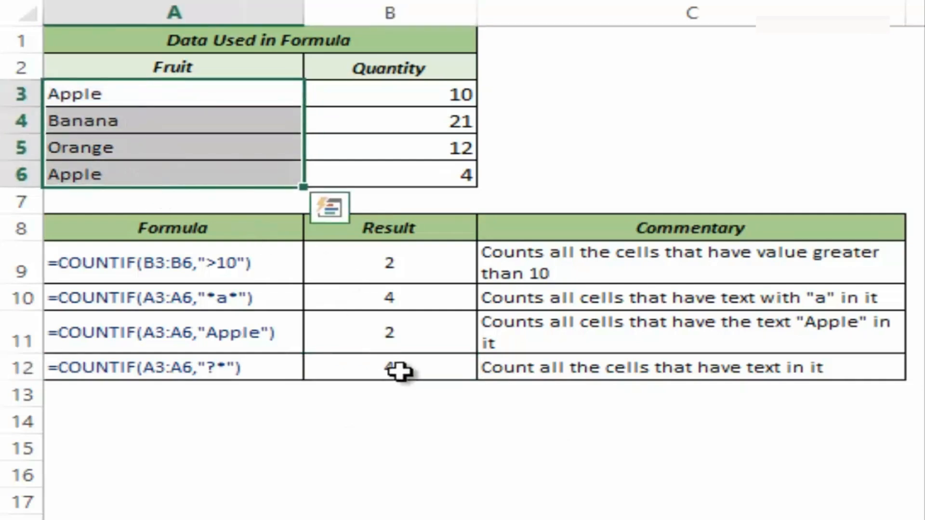
key(BackSpace)
text(Apple)
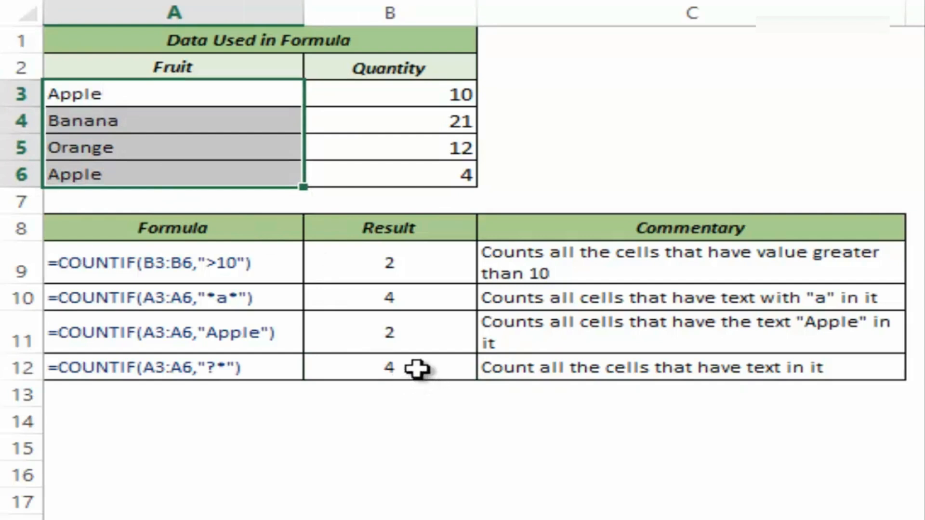
double_click(417, 369)
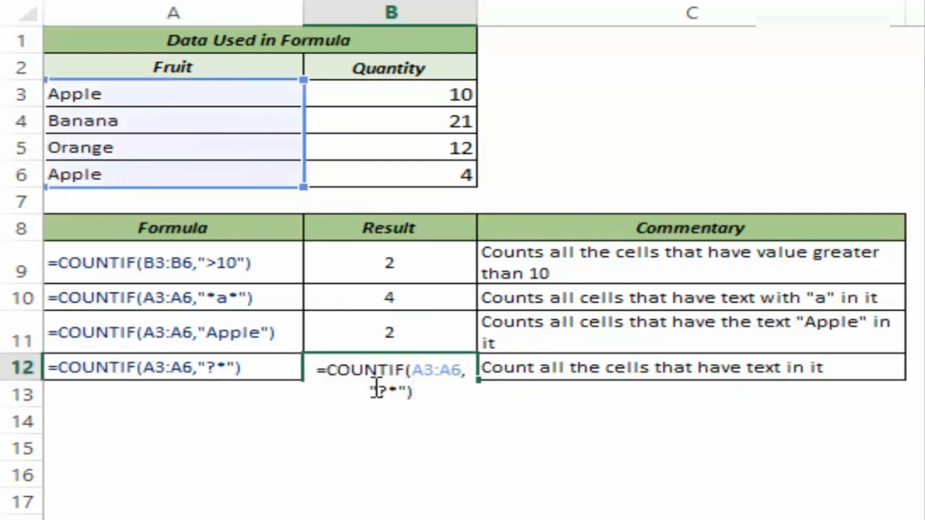
drag(373, 390, 388, 390)
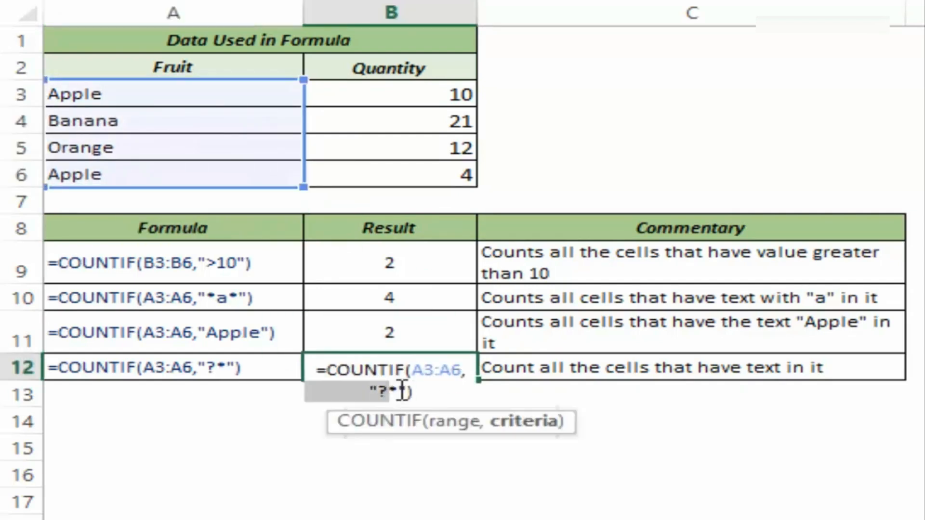
click(390, 394)
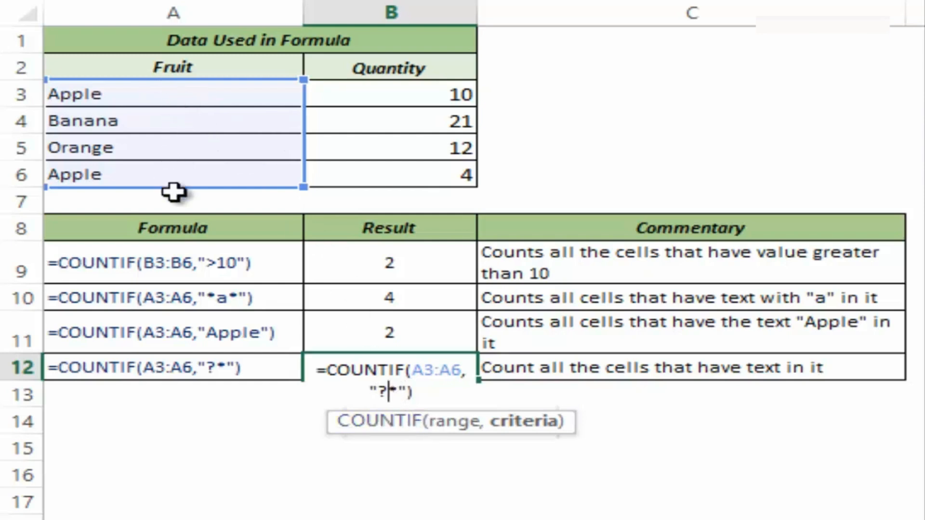
key(ctrl+Return)
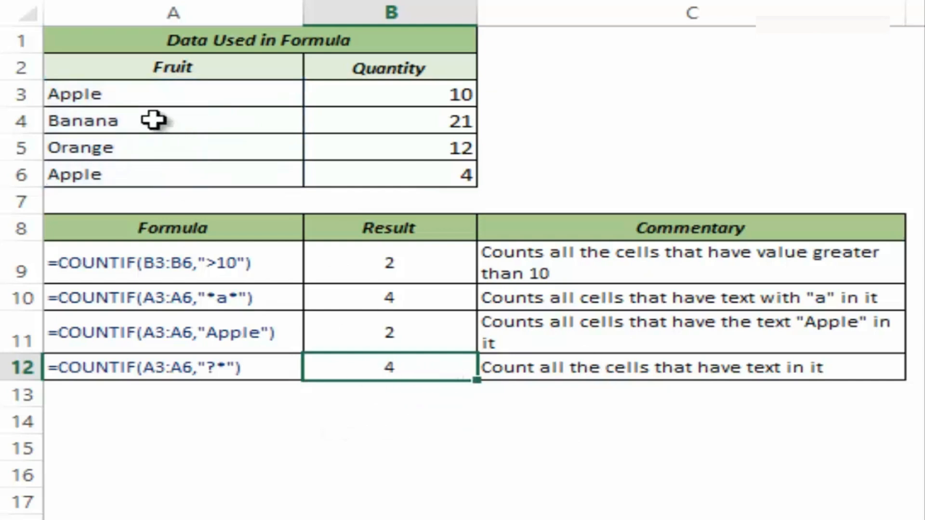
Clear Apple from A3 and enter the empty-string formula ="" in that cell
click(147, 94)
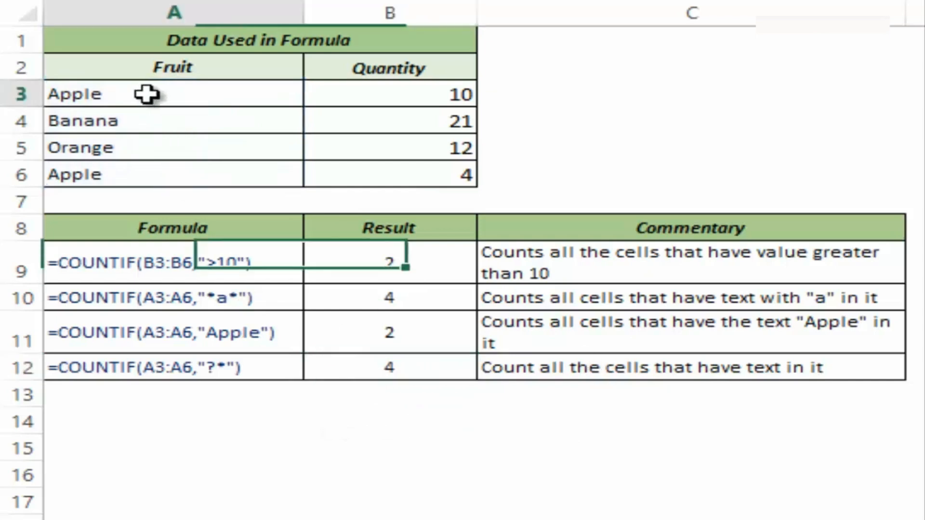
click(207, 98)
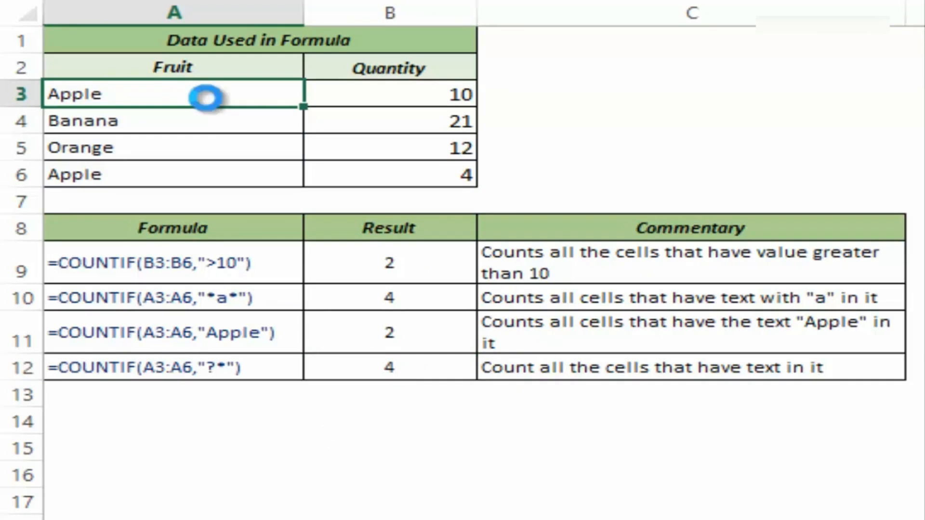
key(Delete)
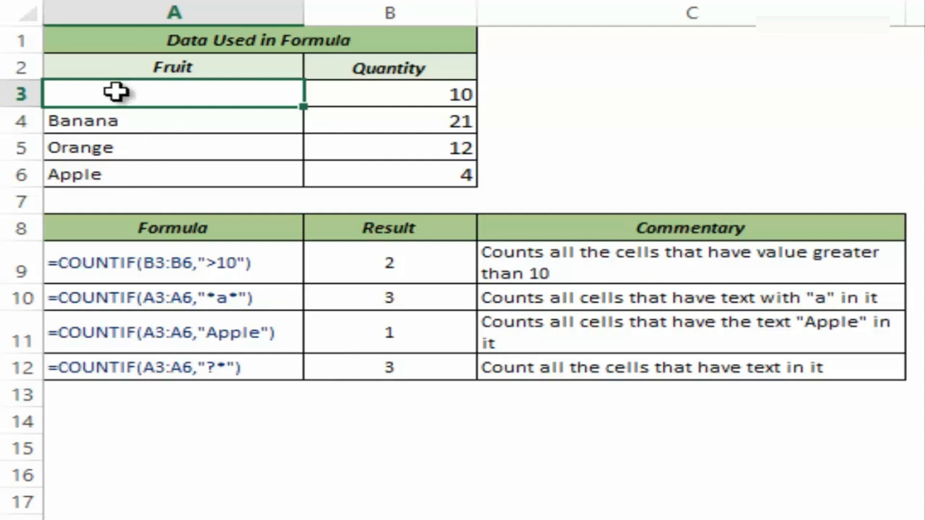
text(=)
key(ctrl+Return)
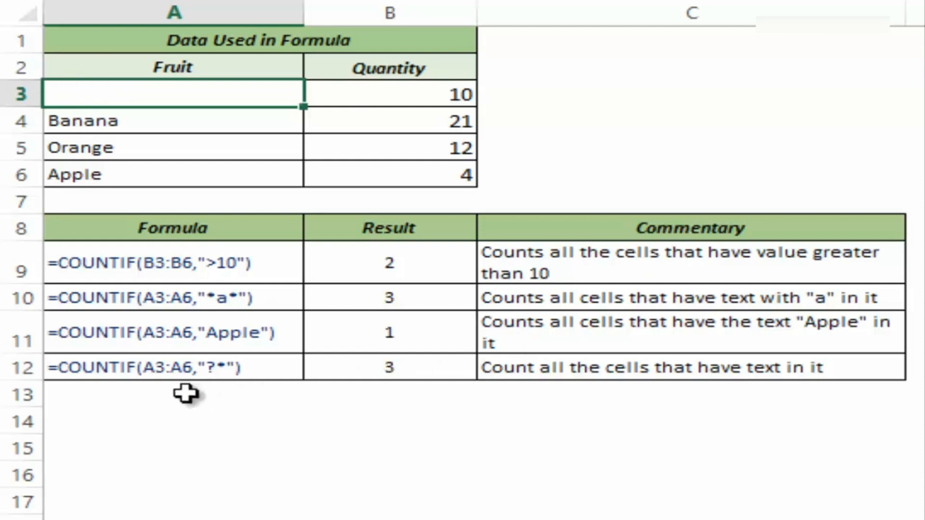
Write the formula text =countA(A3:A6) in A13 below the formula list
click(162, 394)
text(=cou)
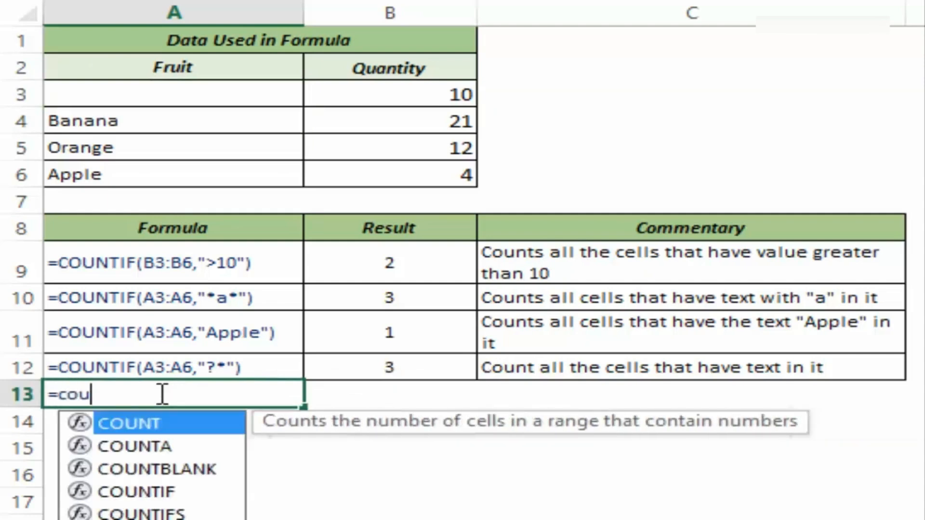
text(nt)
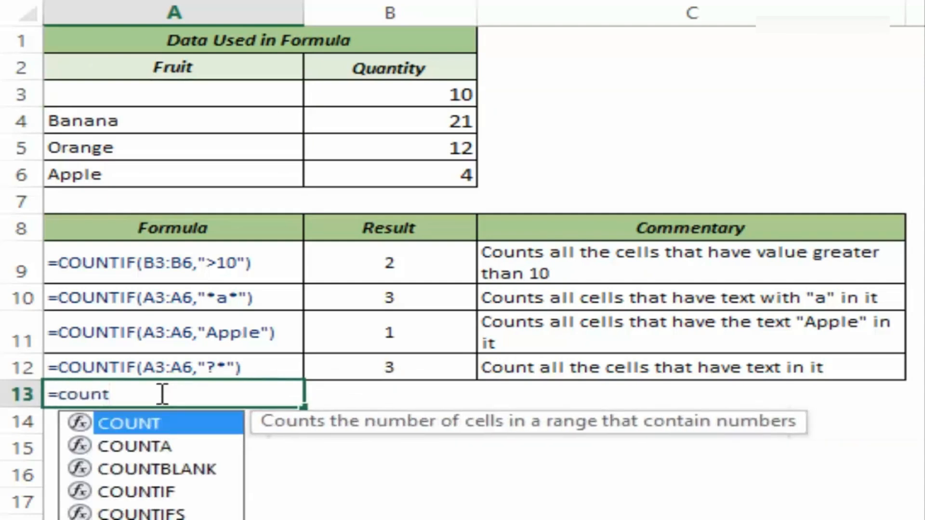
text(bl)
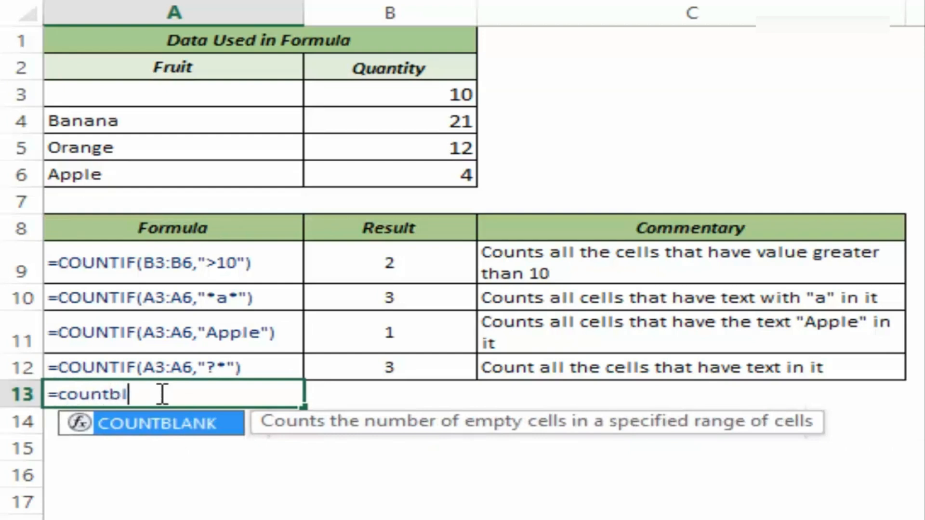
key(BackSpace)
text(A)
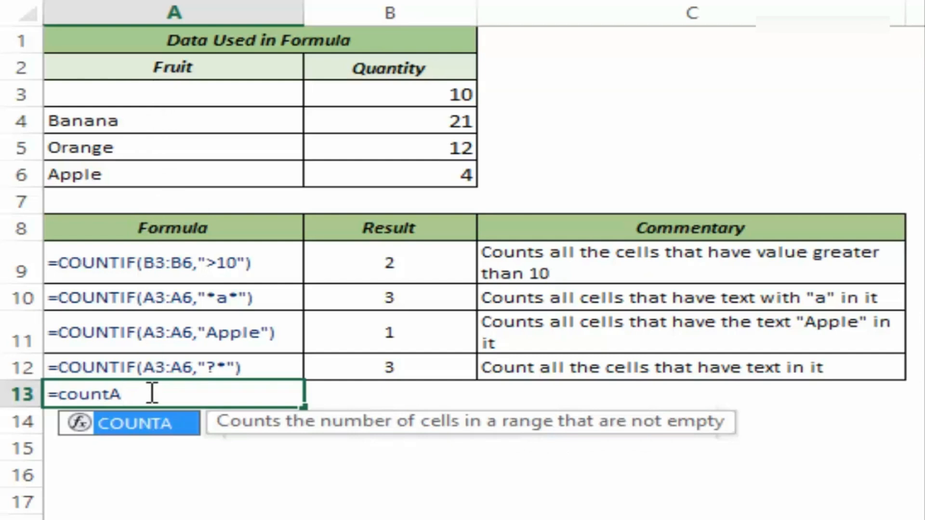
text((A3)
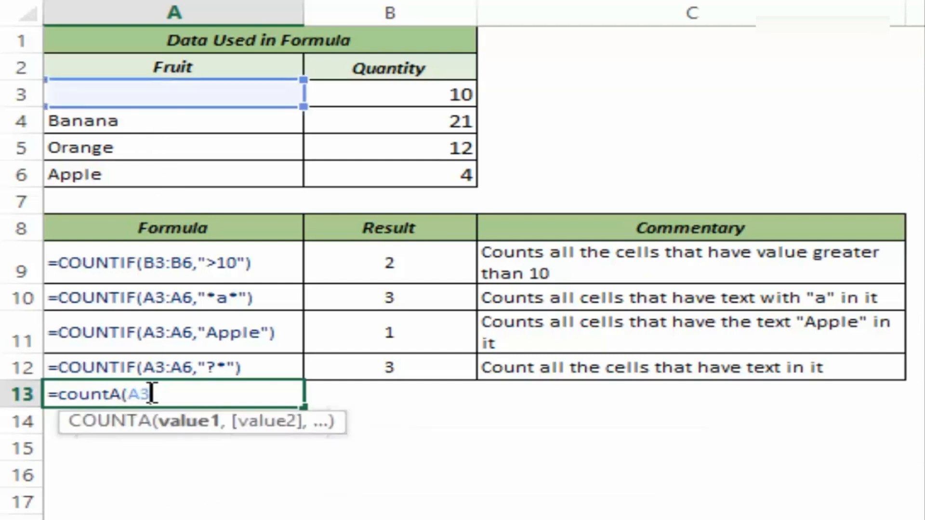
text(:A)
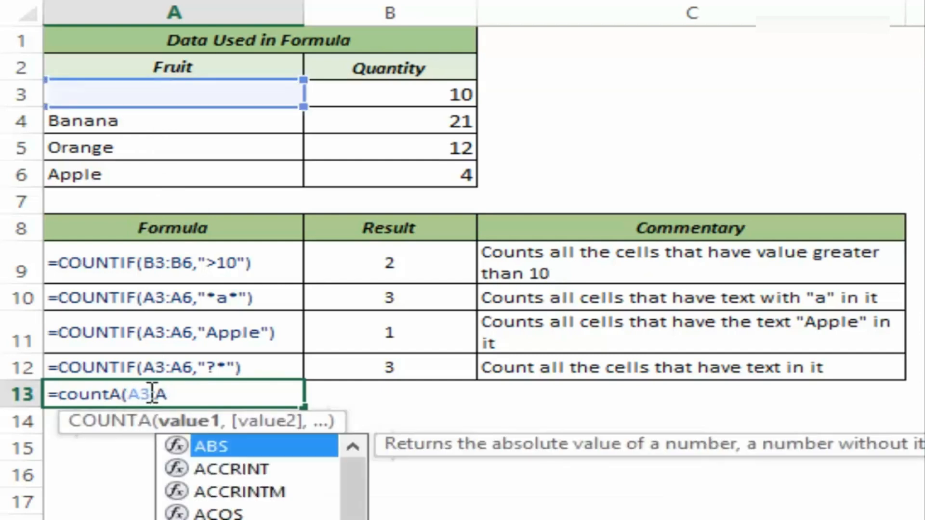
text(6))
key(Return)
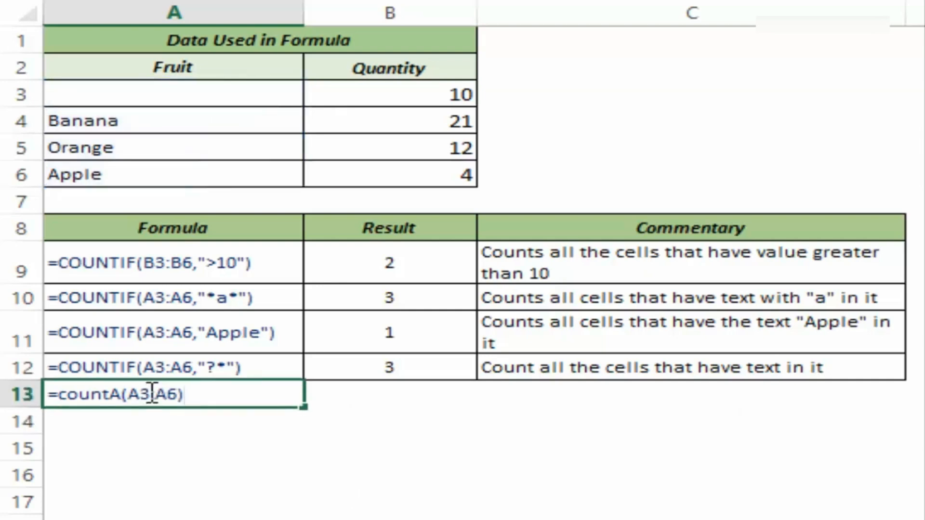
Copy the formula text from A13 into B13 and enter it as a working formula
key(shift+Home)
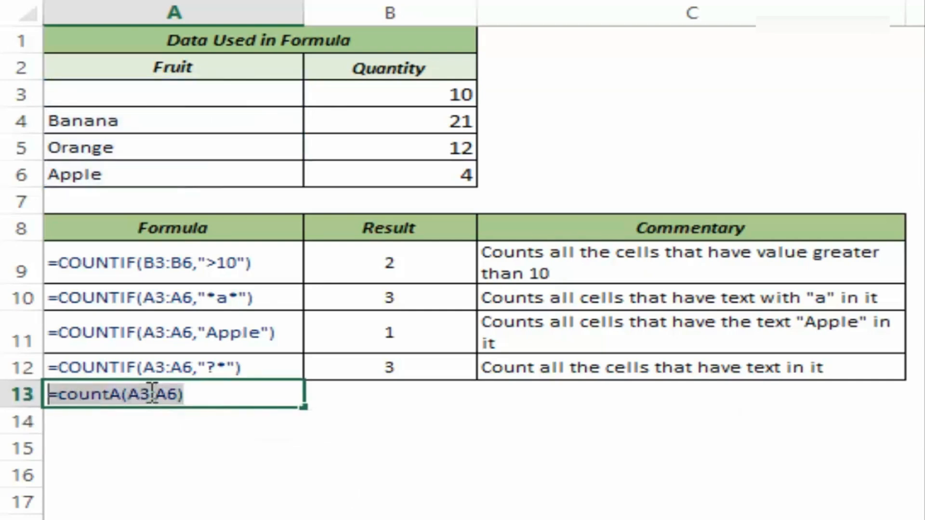
key(ctrl+c)
key(Tab)
key(F2)
key(ctrl+v)
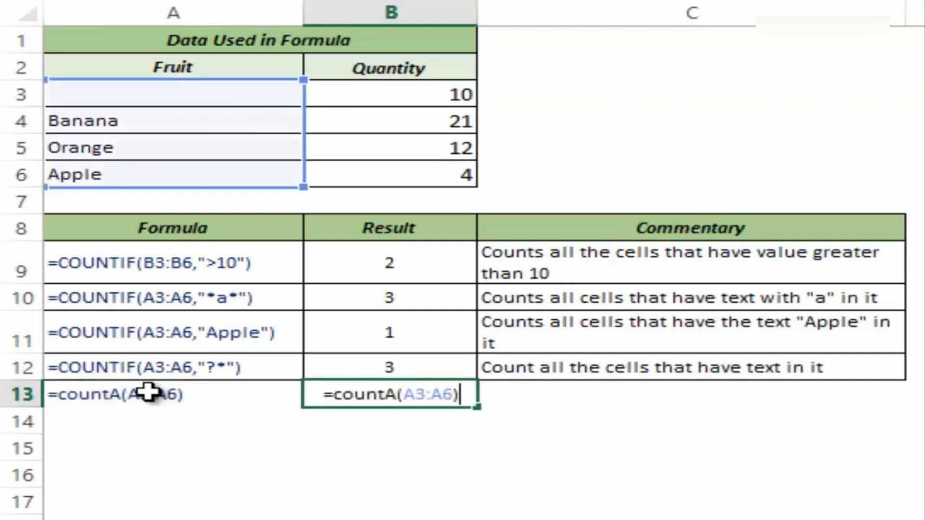
key(ctrl+Return)
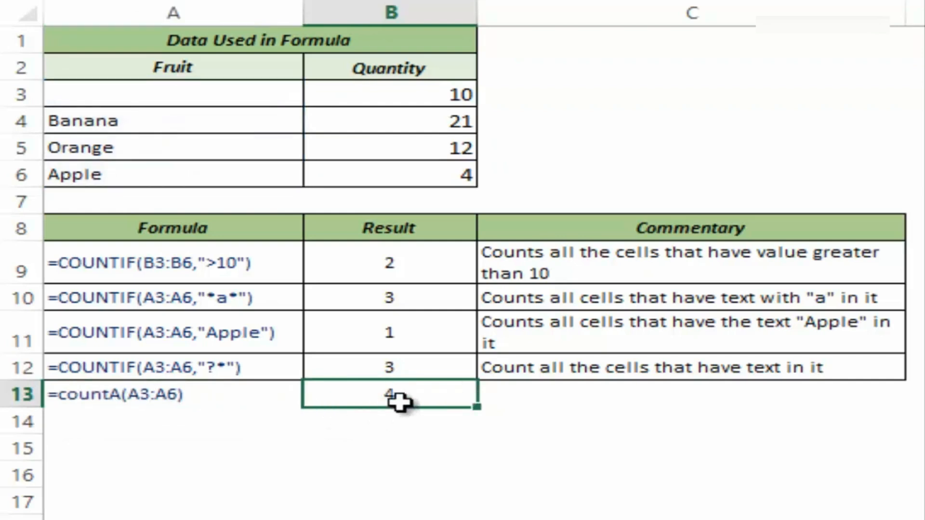
Compare the COUNTA result in B13 with the COUNTIF result in B12, checking the formula in A3 and the fruit cells A3:A6
click(163, 401)
drag(140, 91, 150, 172)
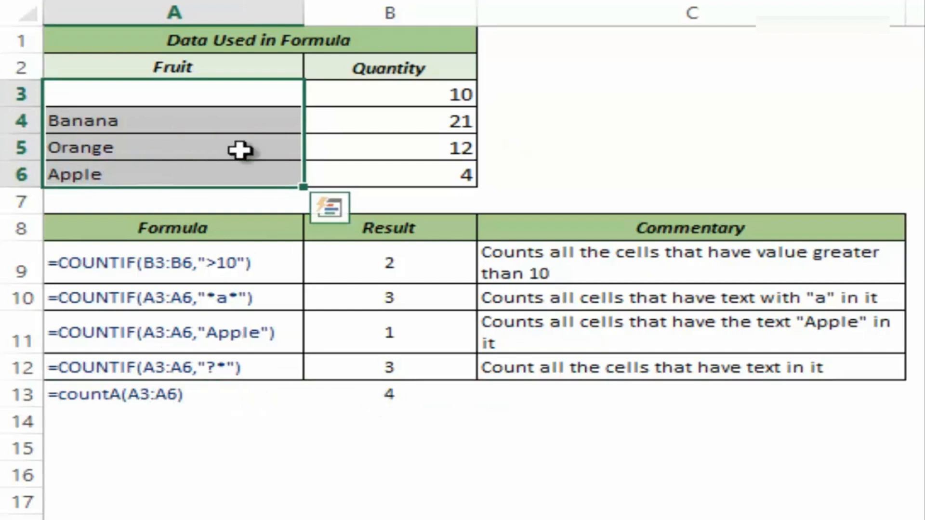
click(386, 398)
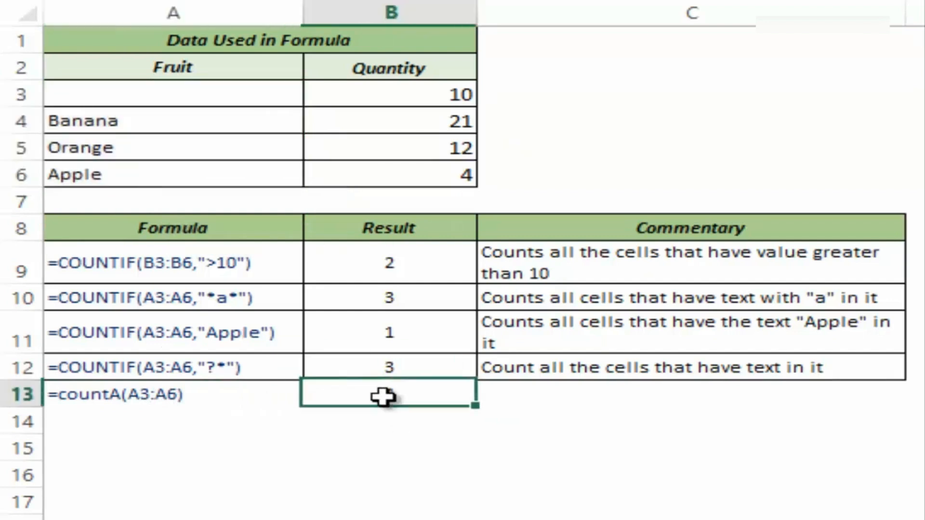
click(201, 95)
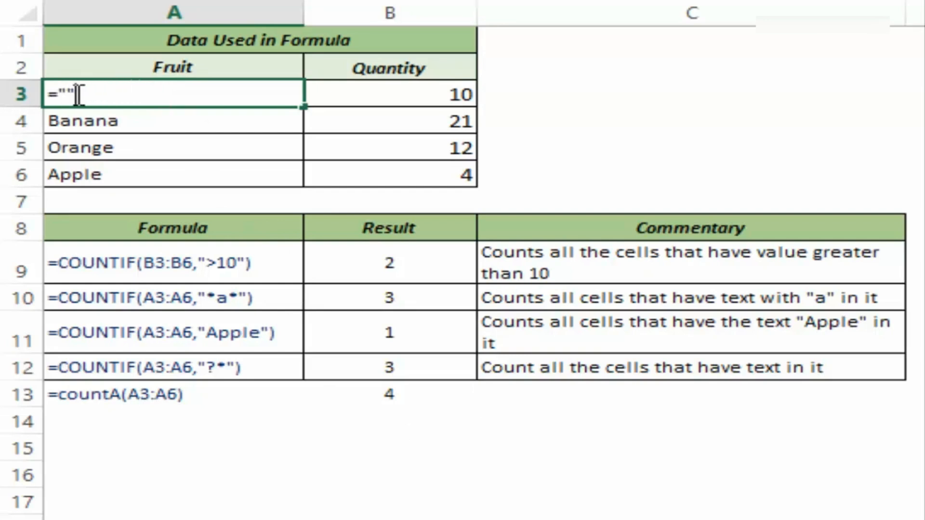
key(Escape)
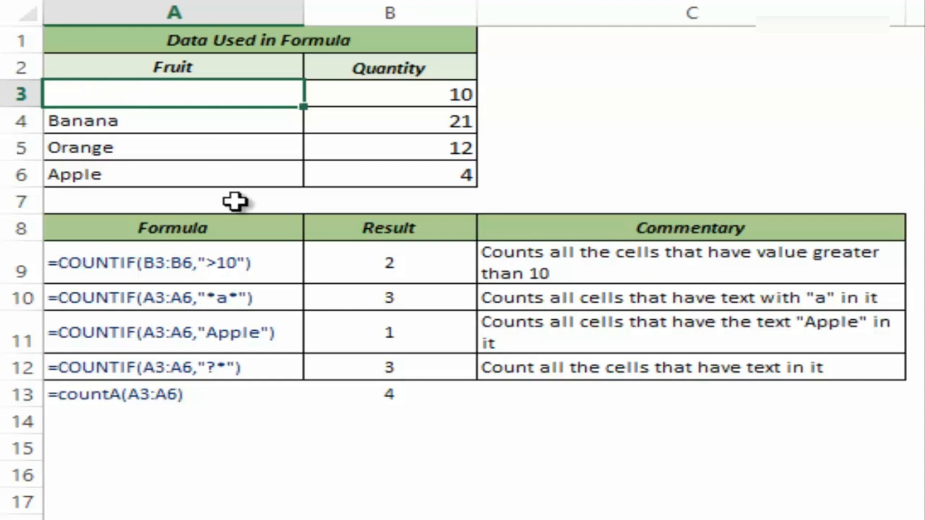
click(187, 365)
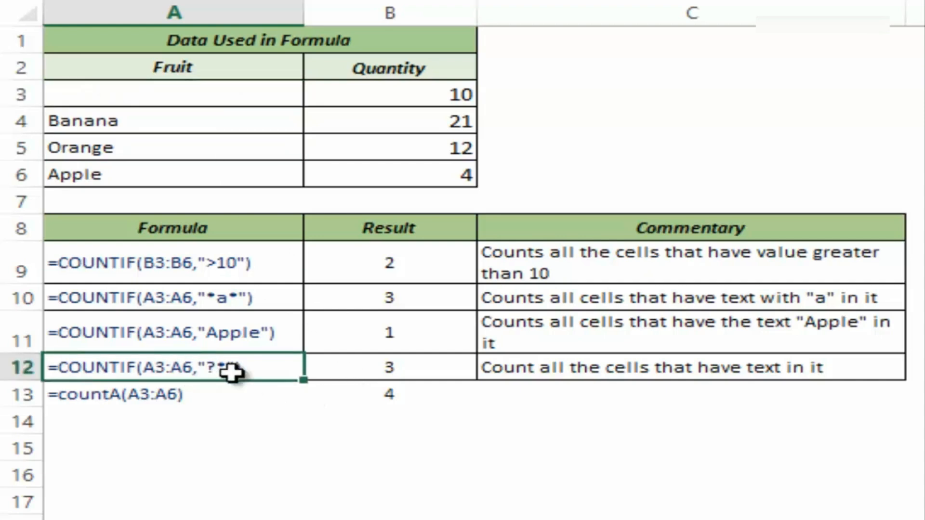
click(344, 368)
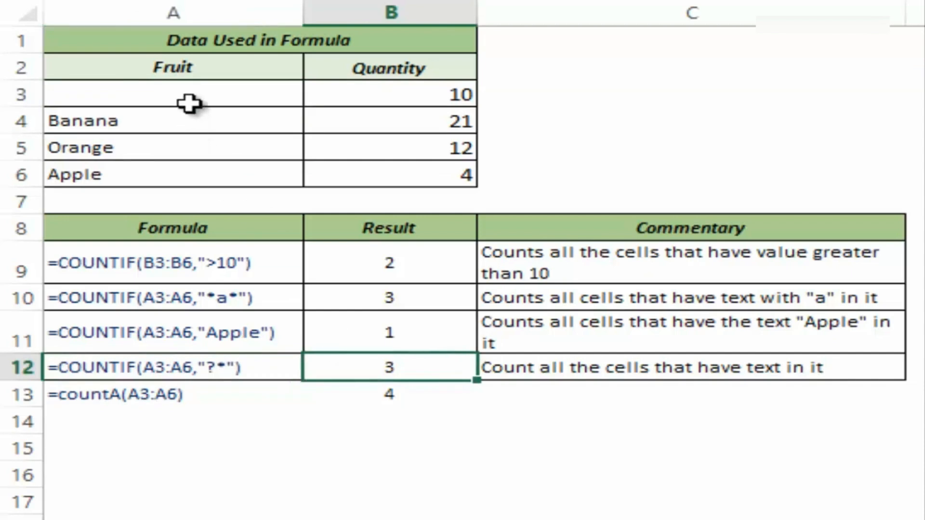
click(140, 93)
click(132, 118)
drag(133, 148, 133, 177)
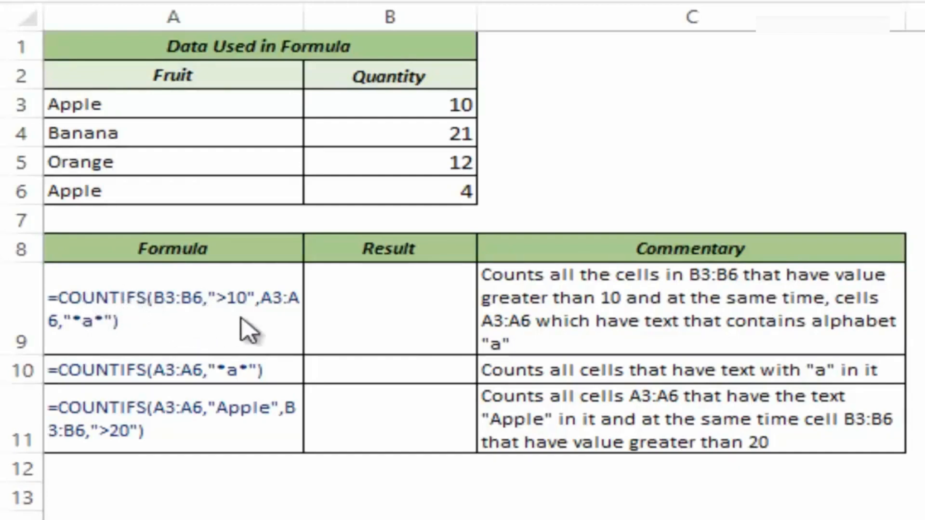
Begin a COUNTIFS formula in B9 with B3:B6 as the first criteria range and ">10" as its criterion
click(382, 315)
text(=)
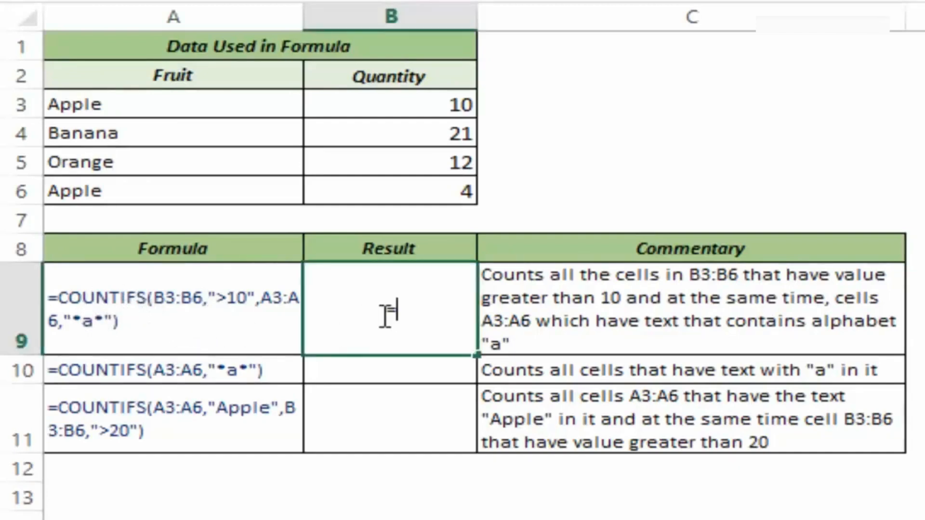
text(countifs)
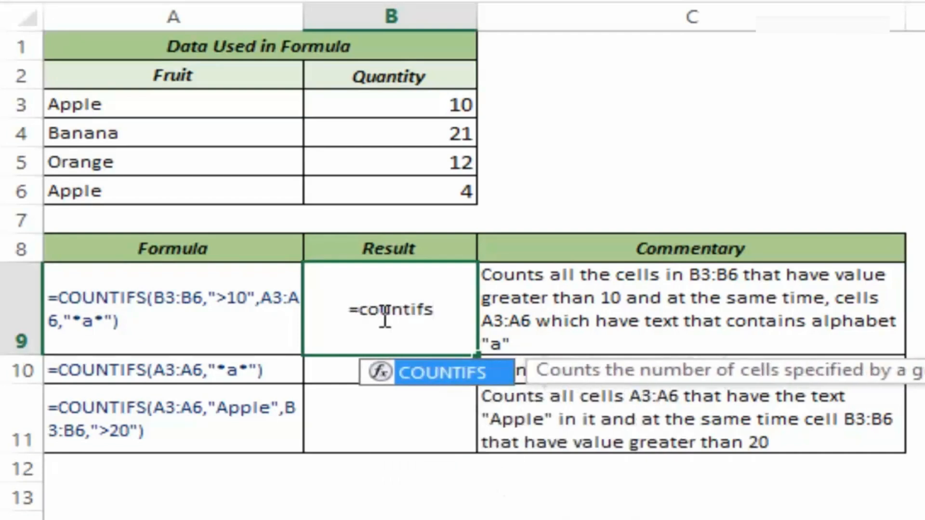
key(Tab)
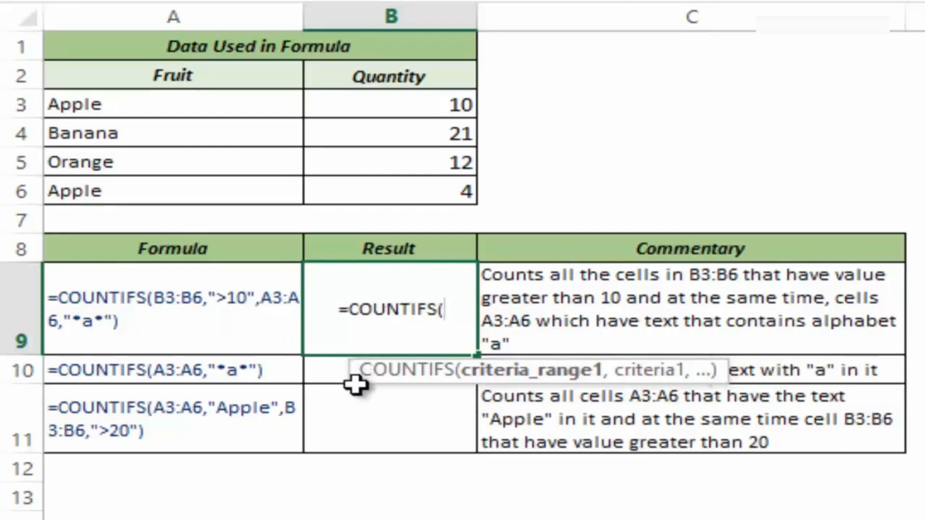
drag(338, 379, 214, 382)
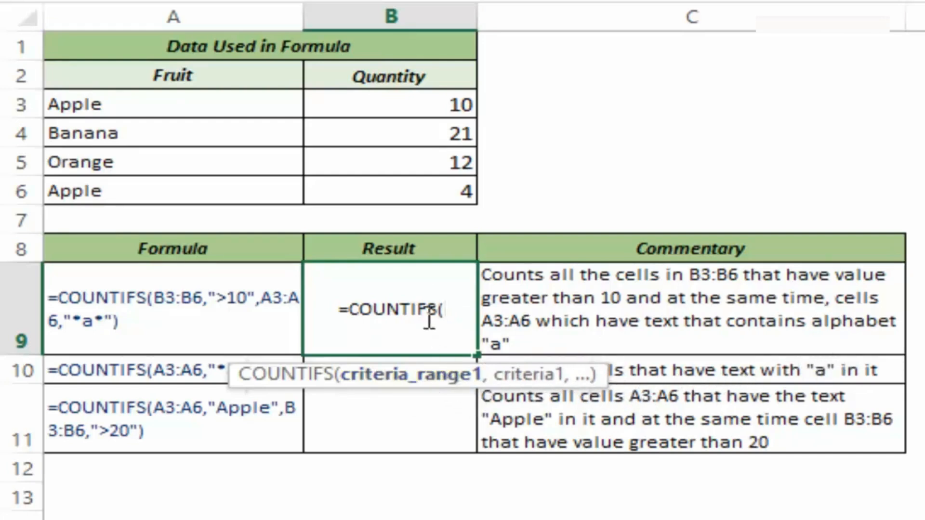
drag(364, 103, 368, 181)
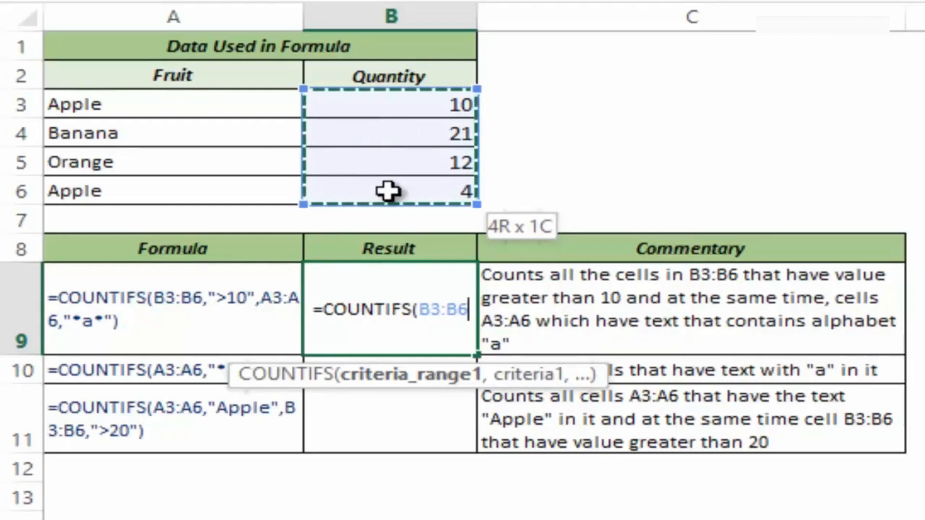
text(,)
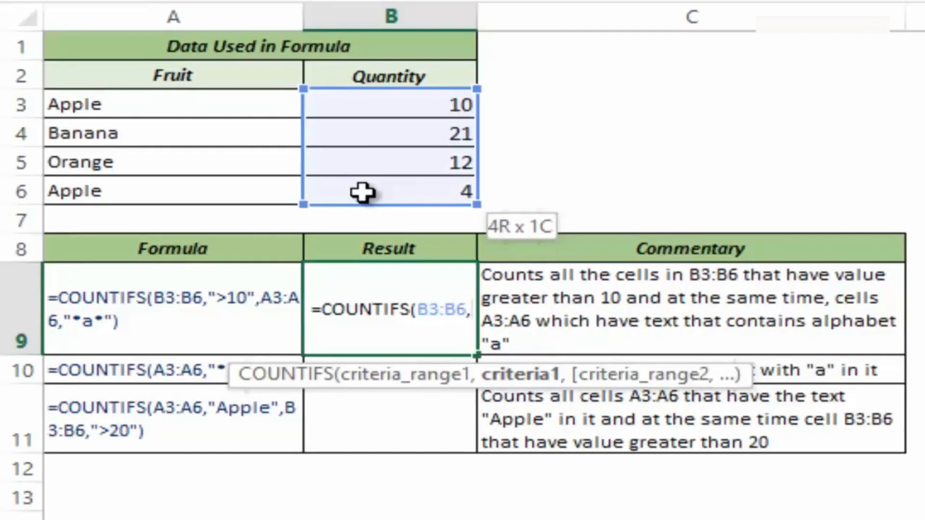
text(")
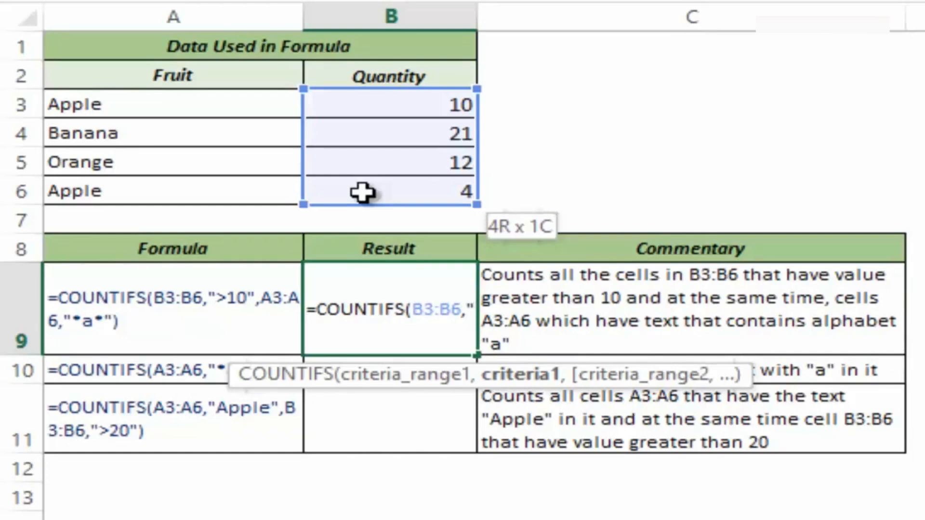
text(>)
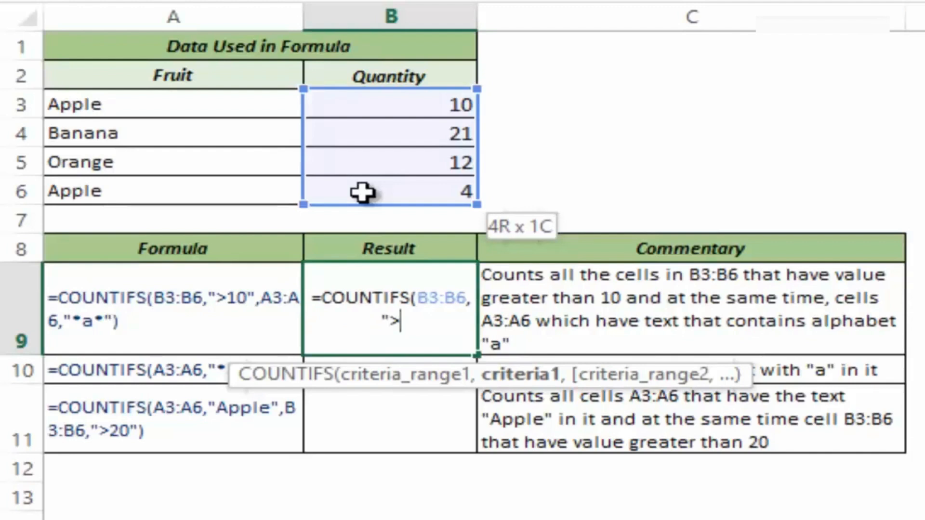
text(10")
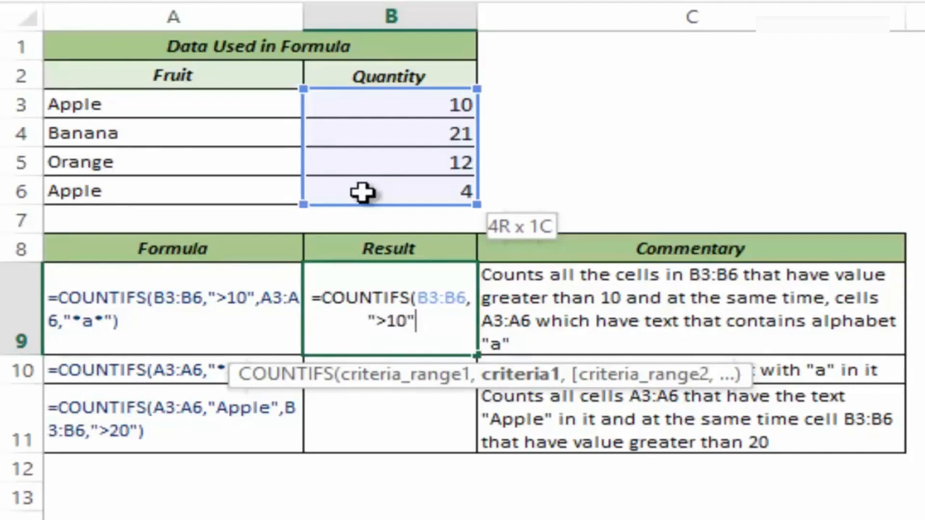
Add A3:A6 with the criterion "*a*" as the second condition of the B9 formula and enter it
text(,)
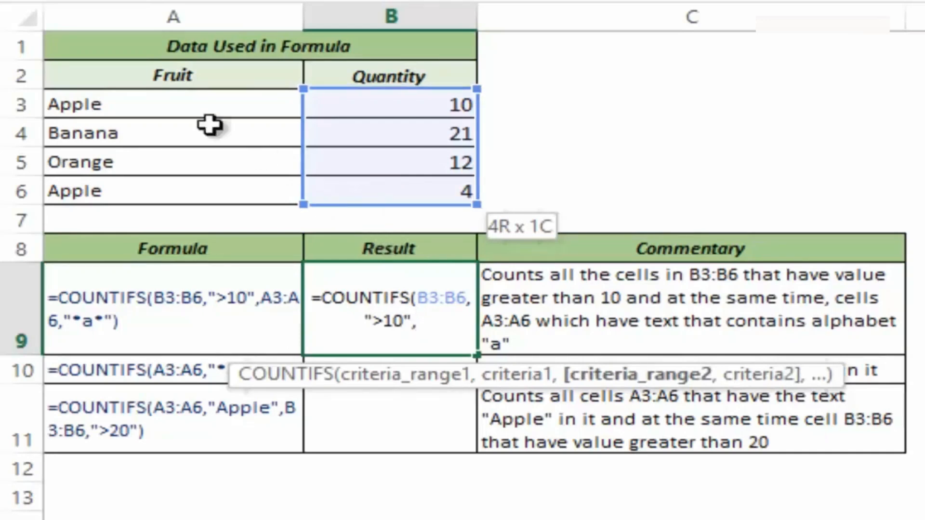
drag(180, 105, 179, 188)
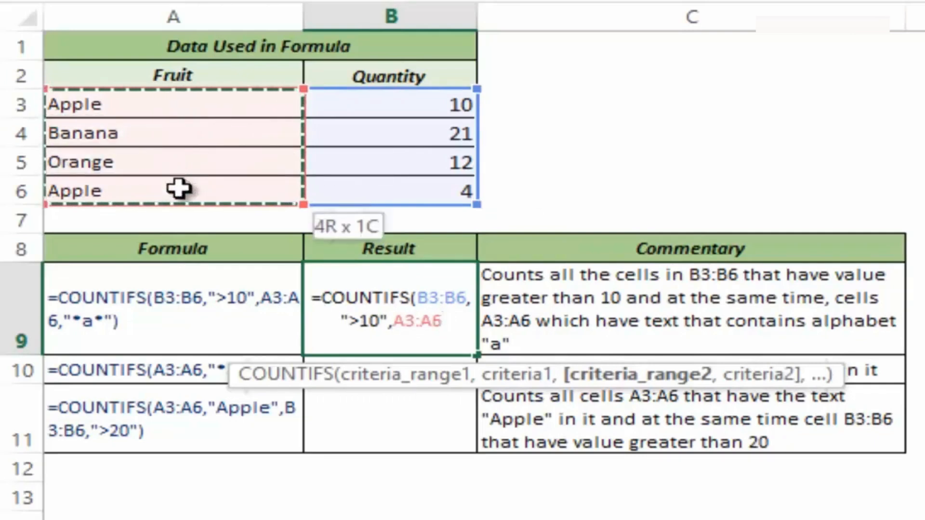
text(,)
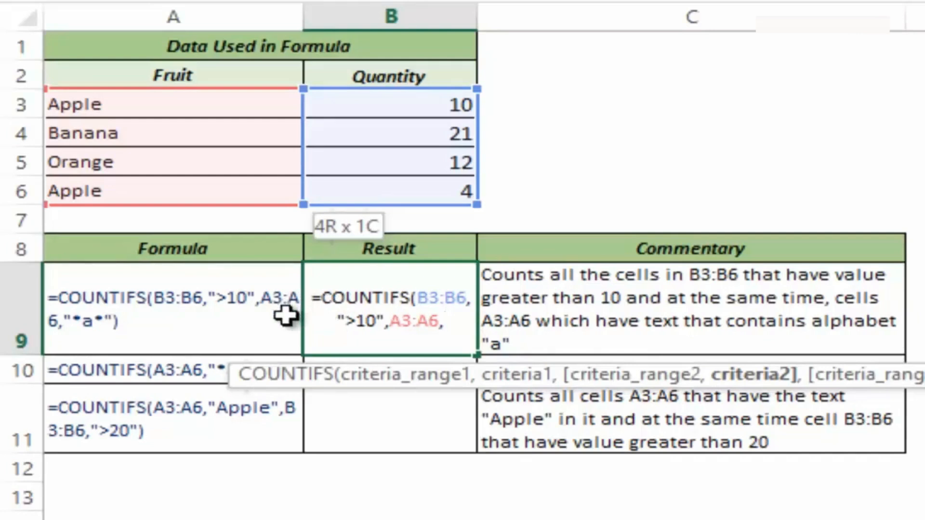
text(")
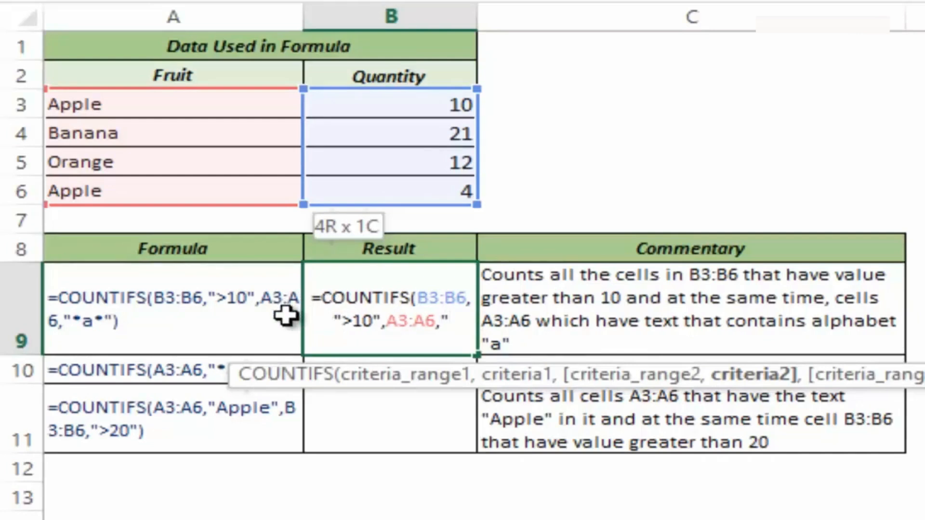
text(*)
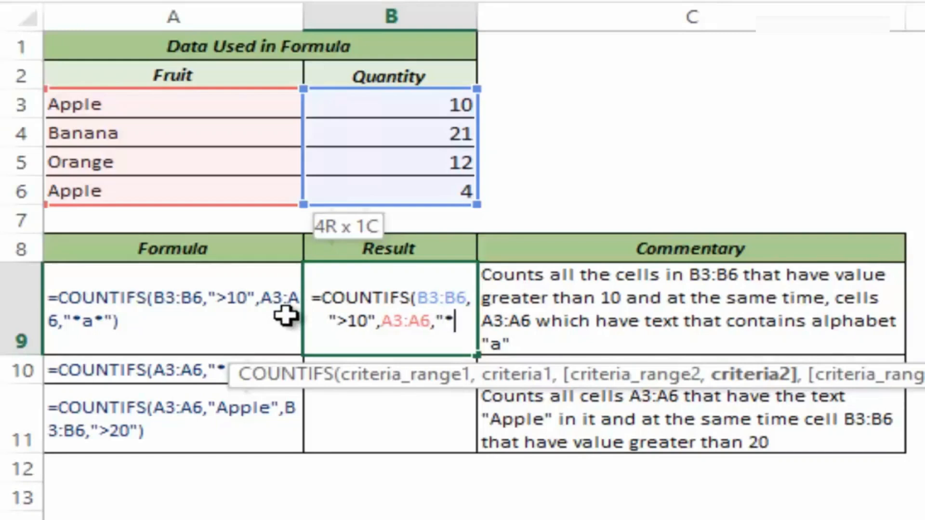
text(a*"))
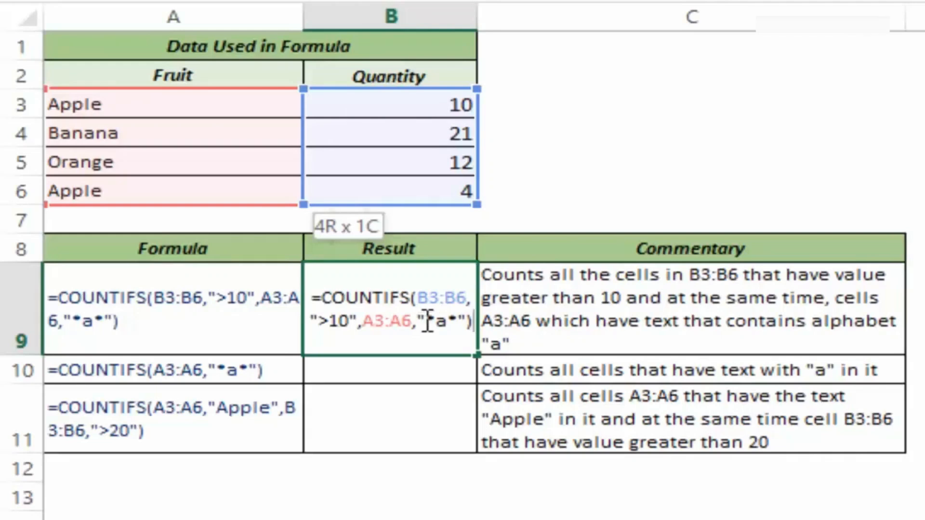
key(ctrl+Return)
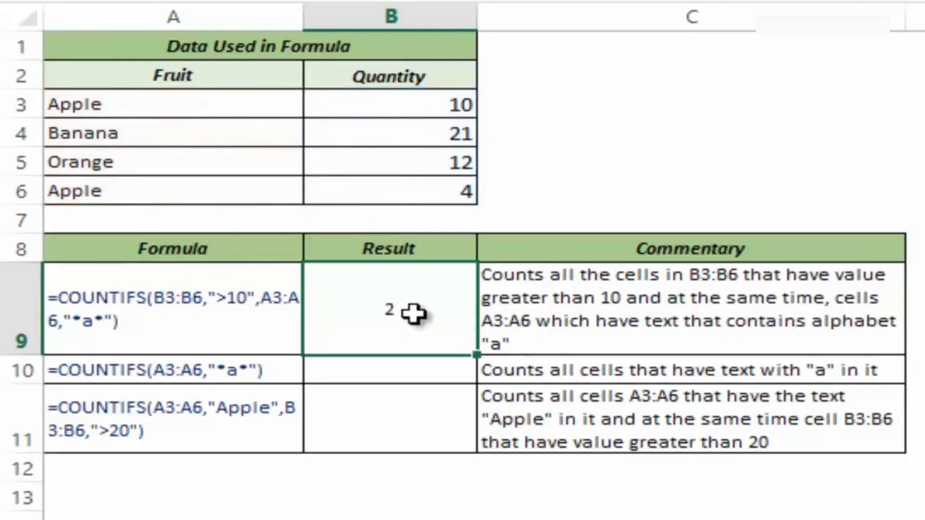
Examine the quantities and fruit names in rows 3 to 6 against both COUNTIFS conditions and the result in B9
click(384, 106)
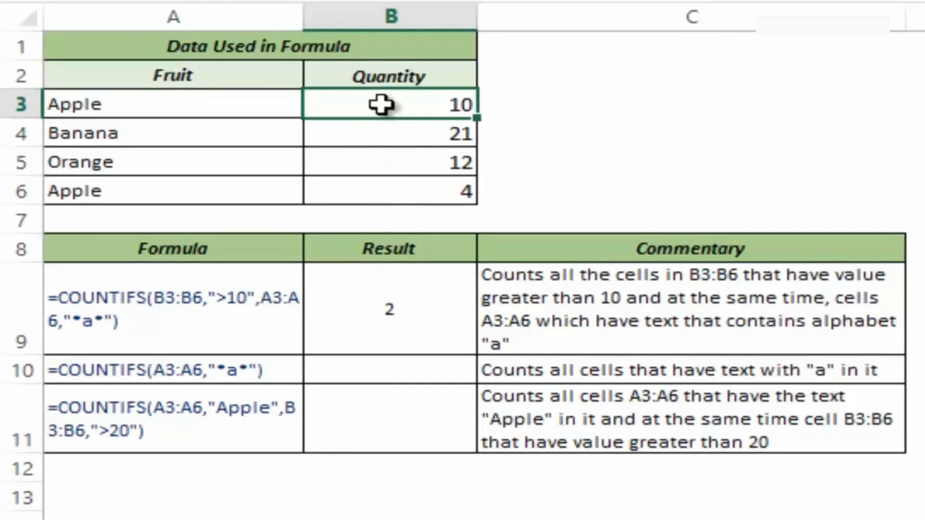
click(410, 138)
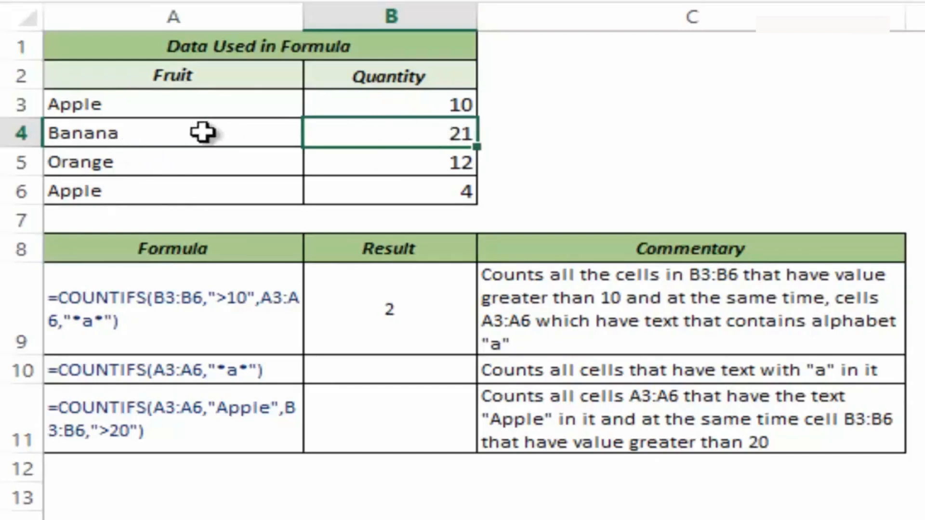
click(179, 134)
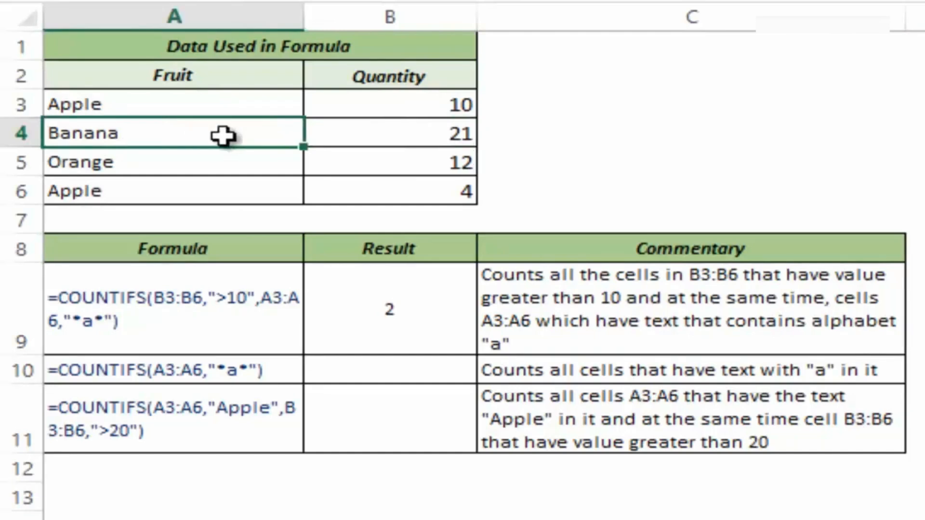
click(379, 163)
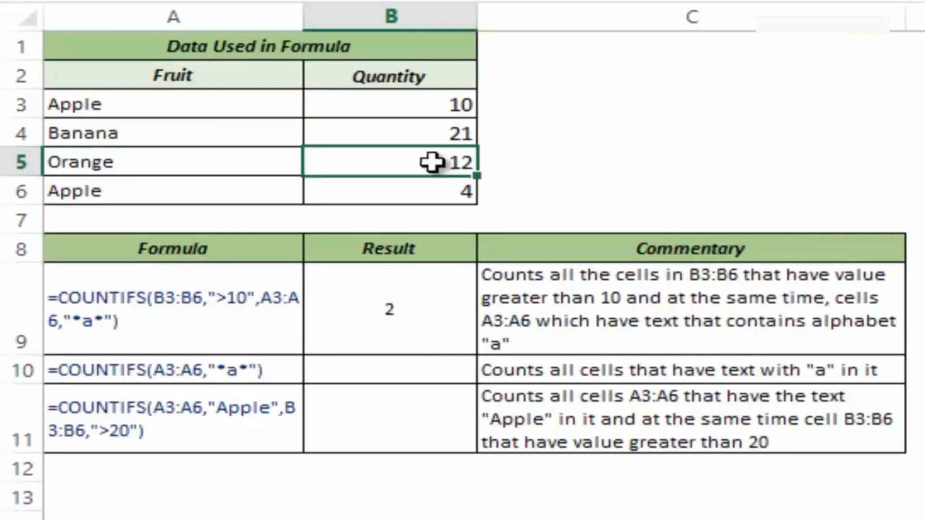
click(241, 164)
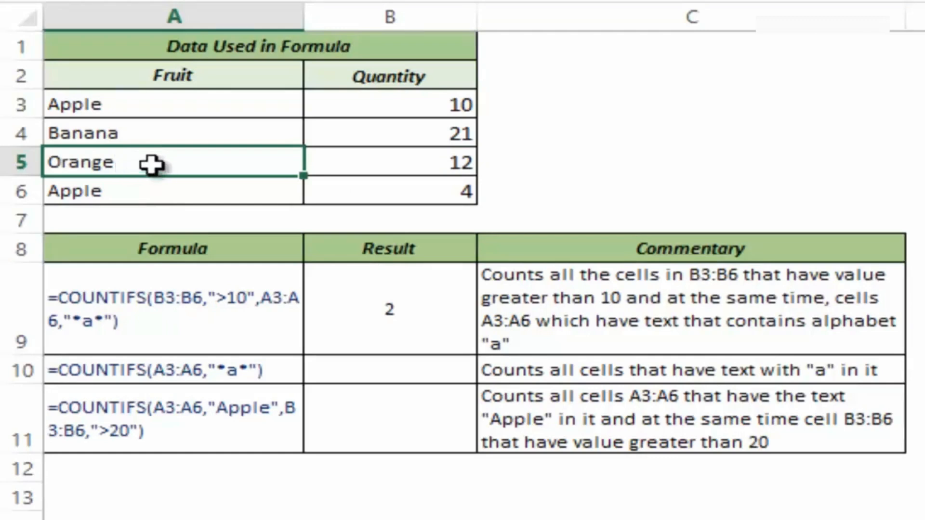
click(399, 190)
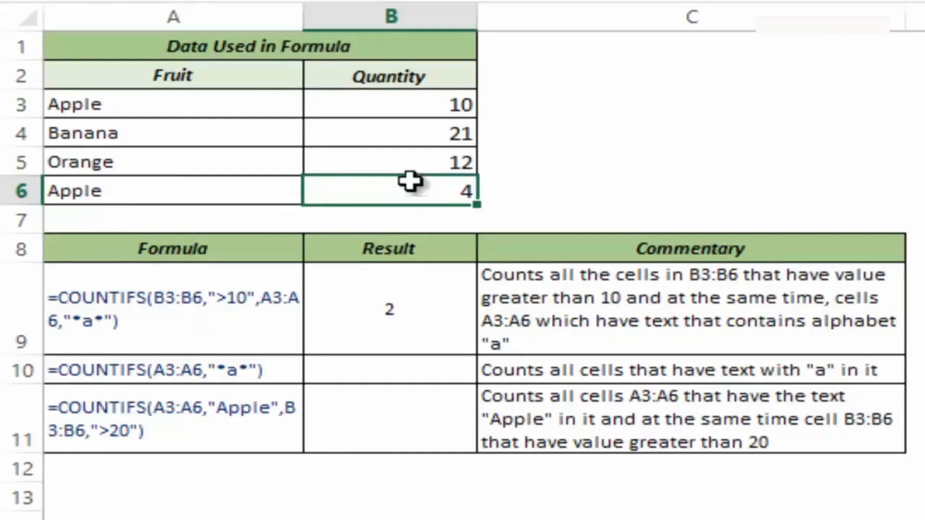
drag(405, 133, 398, 161)
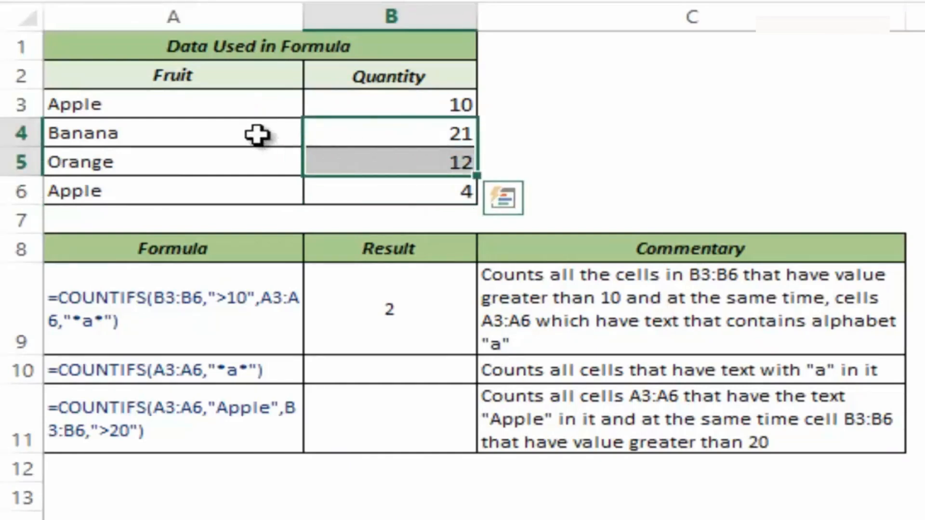
drag(255, 132, 257, 163)
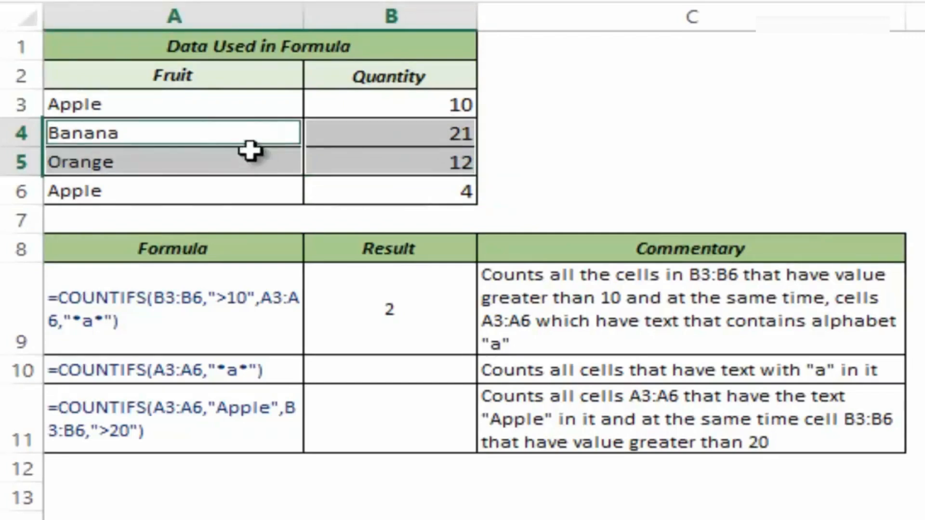
click(393, 324)
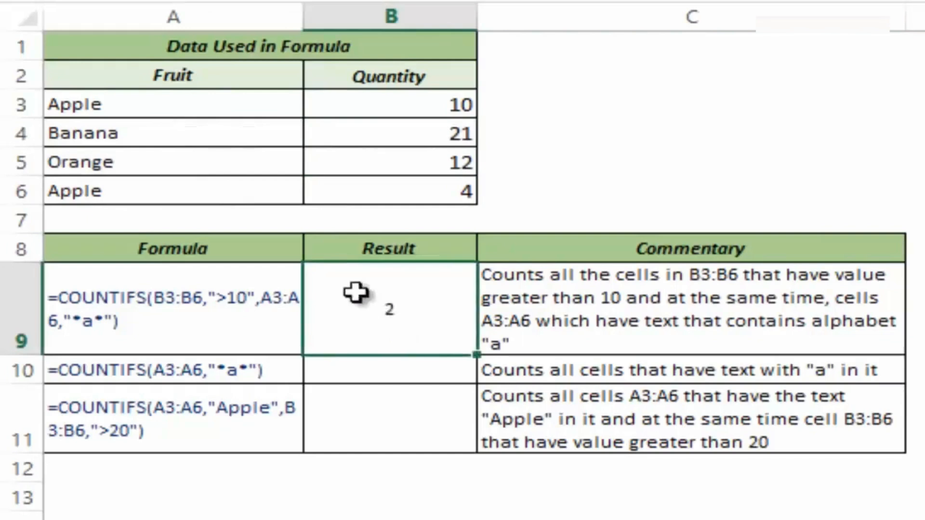
Replace Orange in A5 with Hello to test the COUNTIFS result in B9, and undo the replacement
click(166, 163)
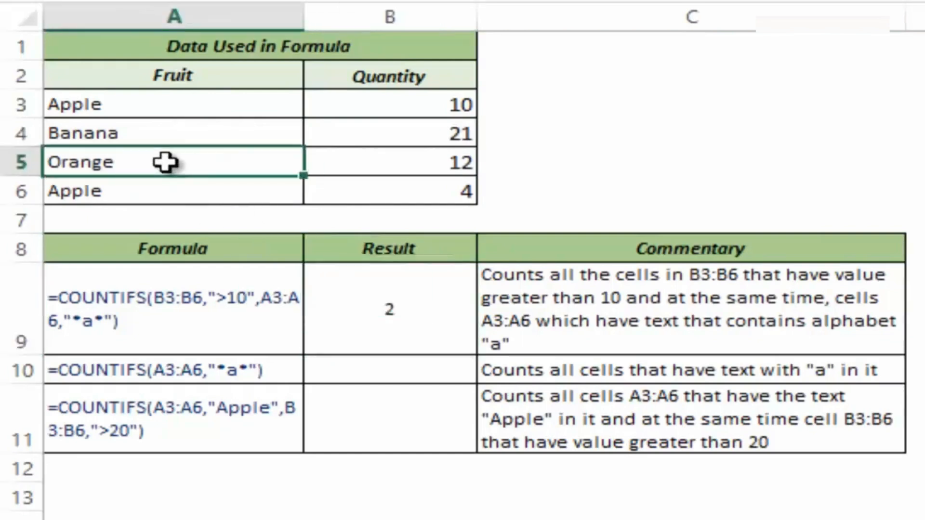
key(BackSpace)
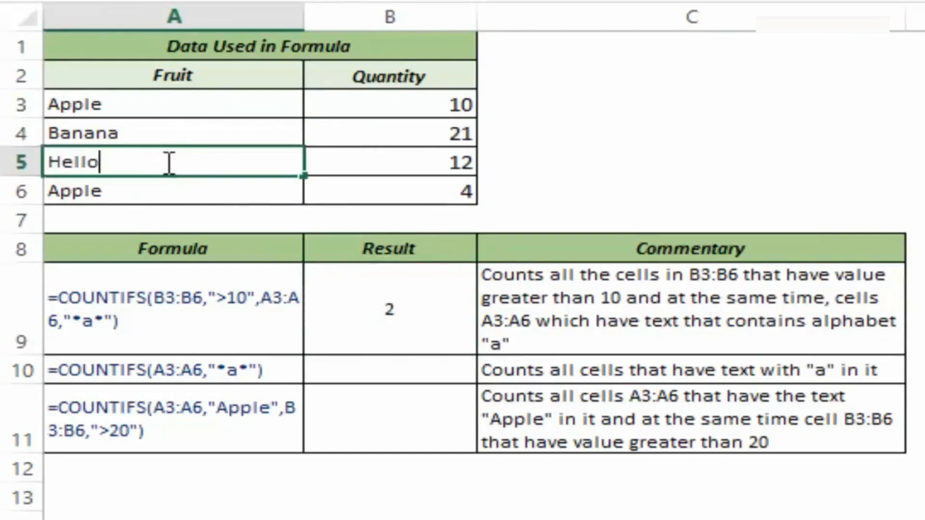
key(Return)
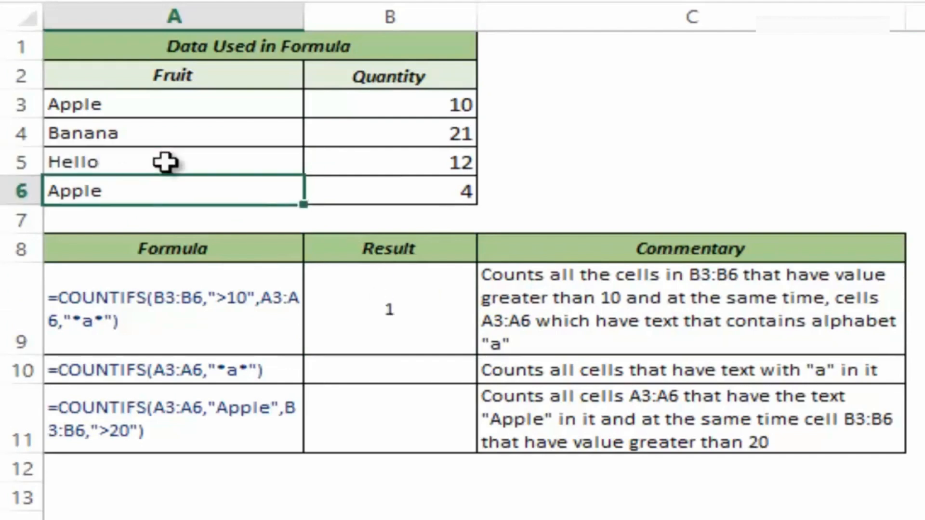
click(400, 162)
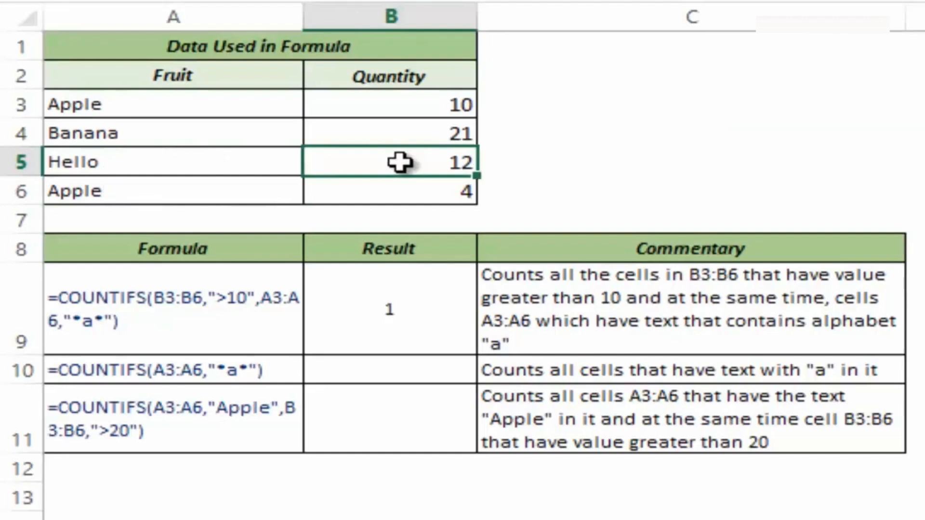
click(137, 162)
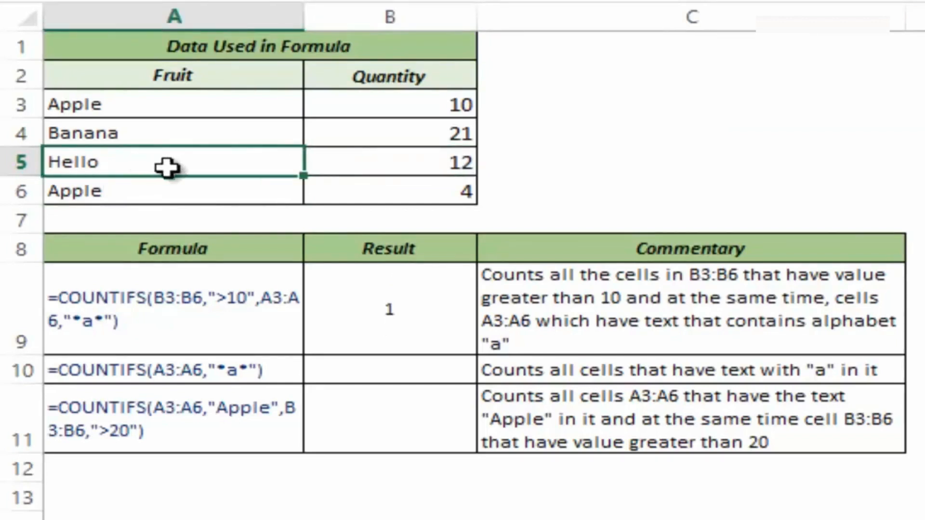
key(ctrl+z)
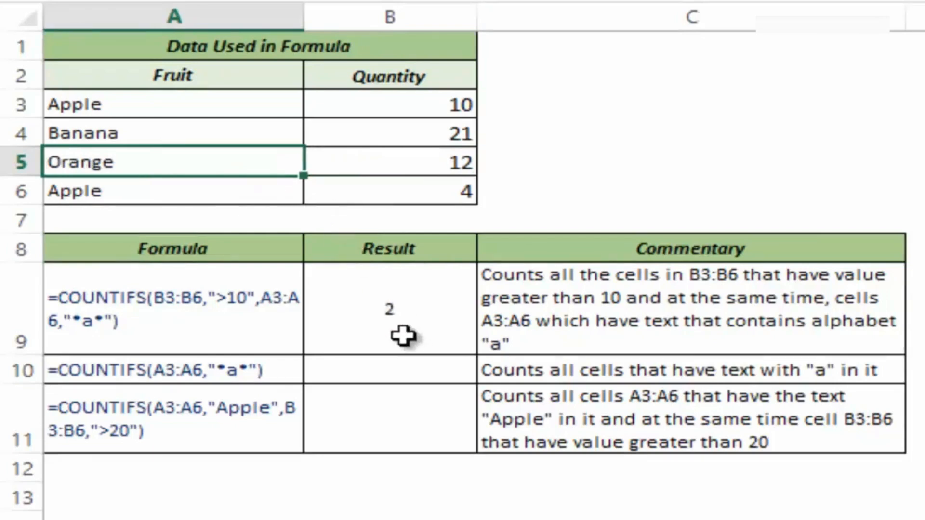
Enter a COUNTIFS formula in B10 that applies the criterion "*a*" to the range A3:A6
click(395, 369)
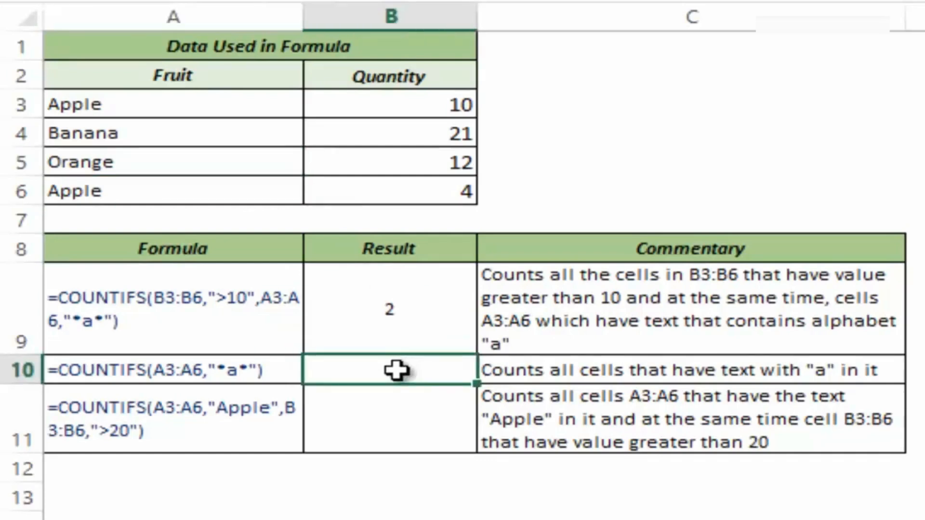
double_click(396, 370)
text(=cou)
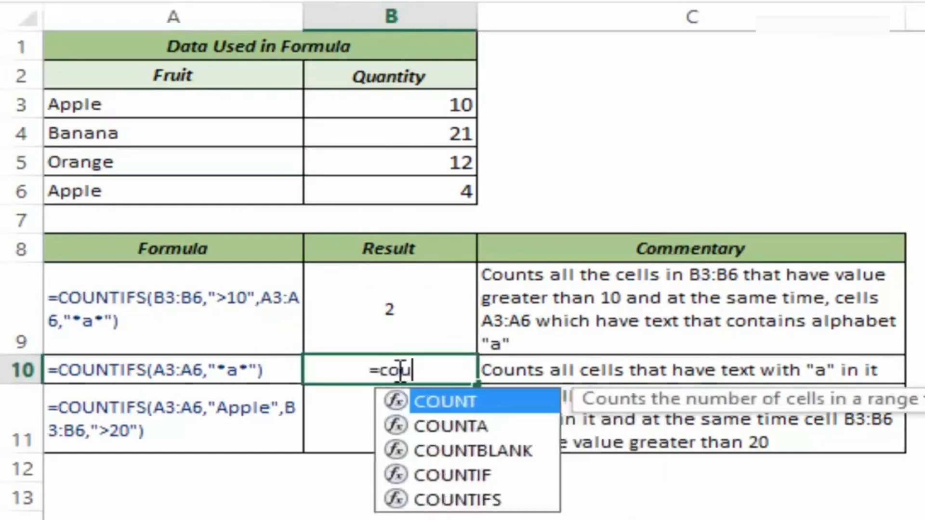
text(ntifs)
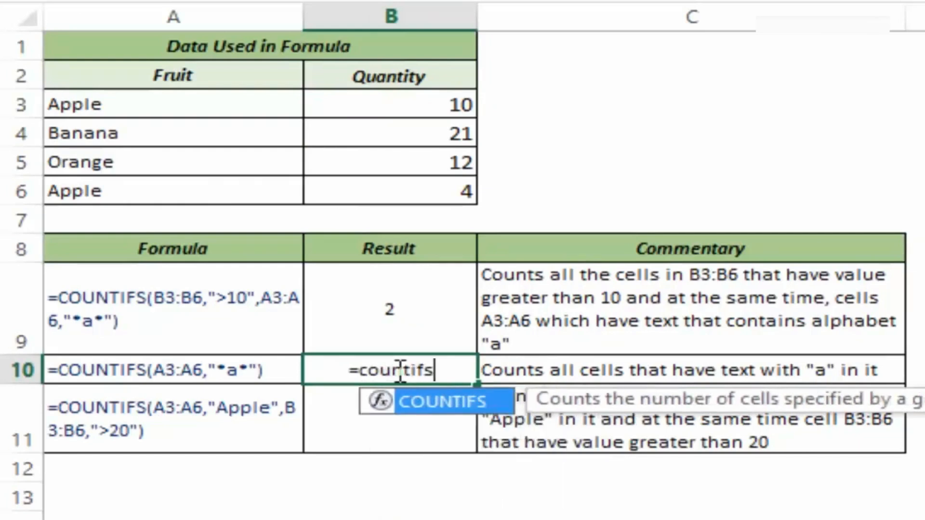
key(Tab)
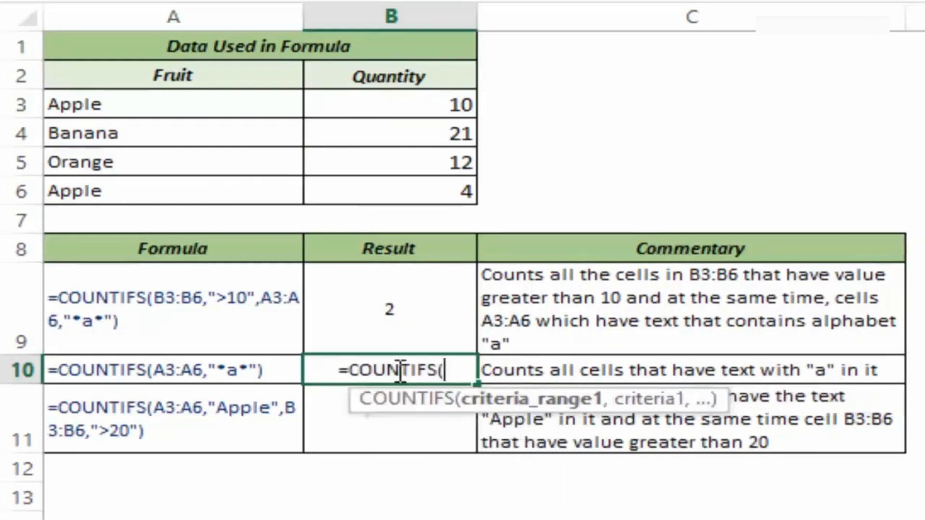
drag(234, 115, 227, 189)
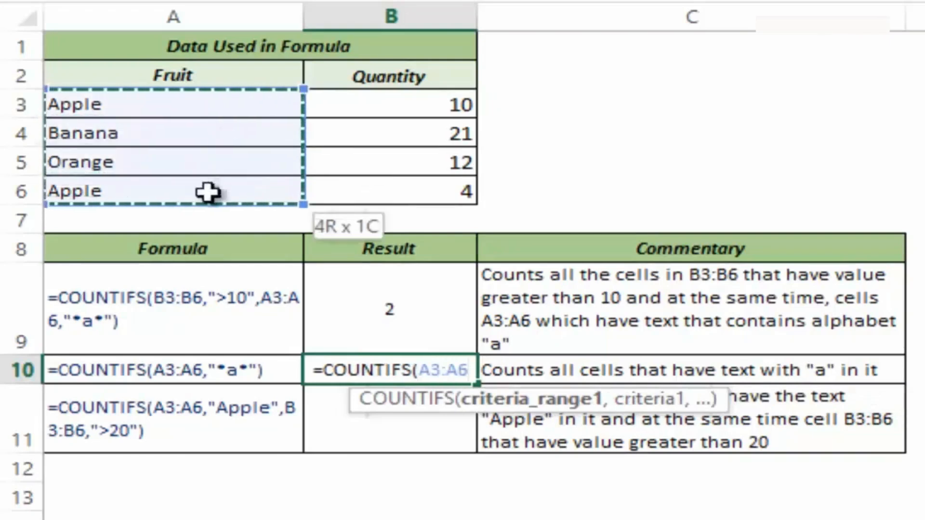
text(,)
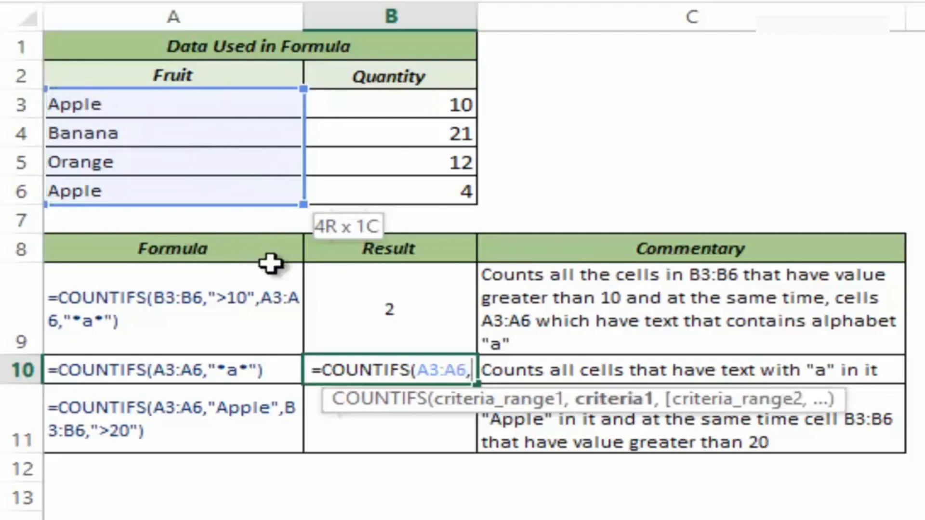
text("*)
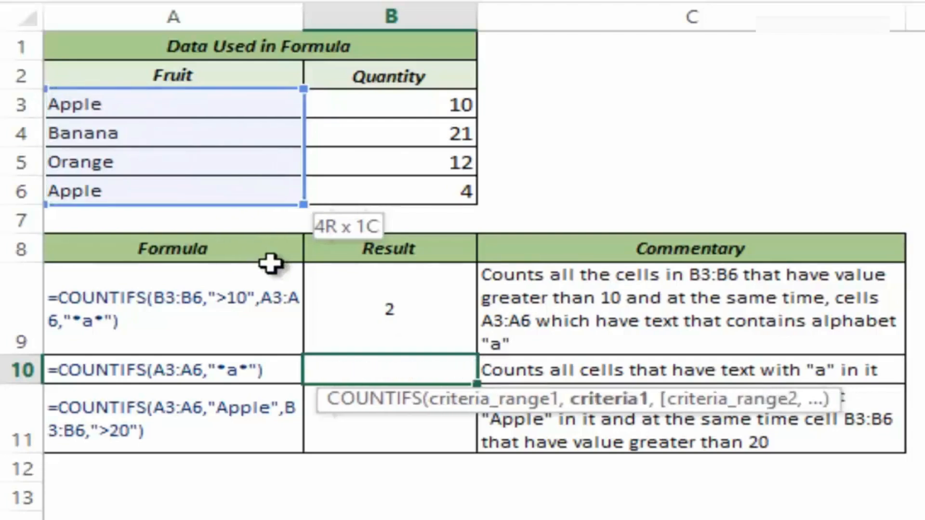
text(a*)
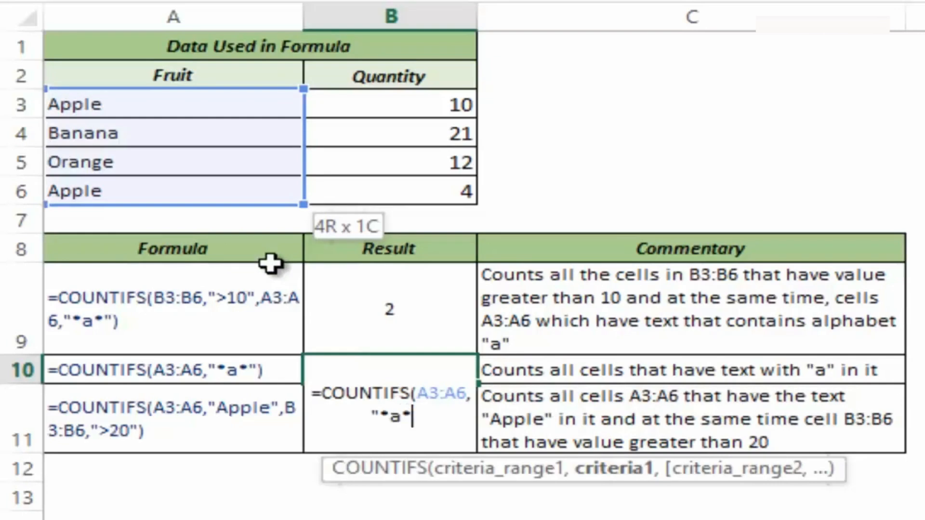
text("))
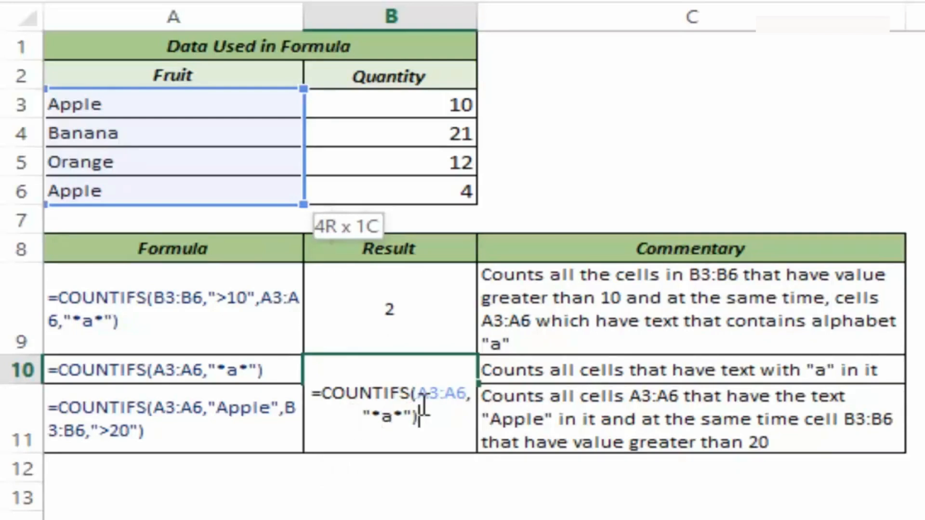
key(ctrl+Return)
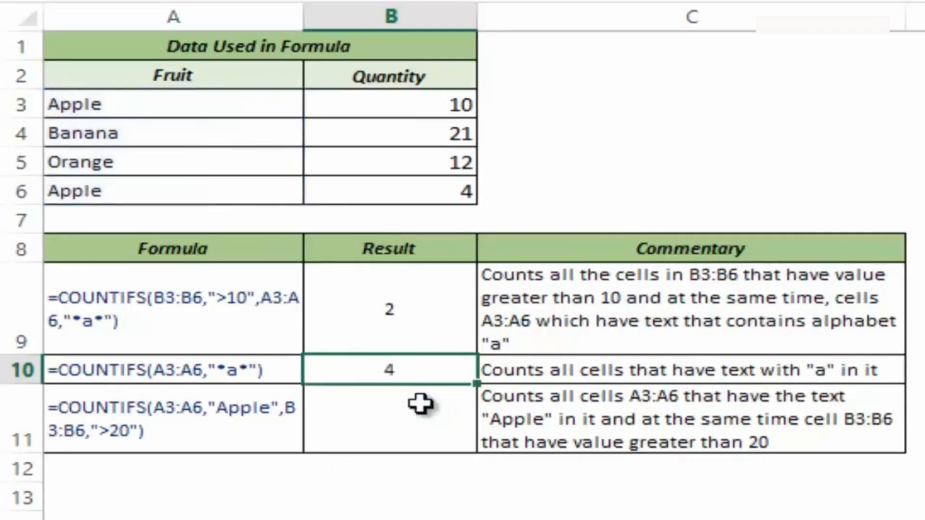
Change the function in the B10 formula from COUNTIFS to COUNTIF, keeping the A3:A6 range and "*a*" criterion
click(114, 105)
drag(114, 105, 130, 188)
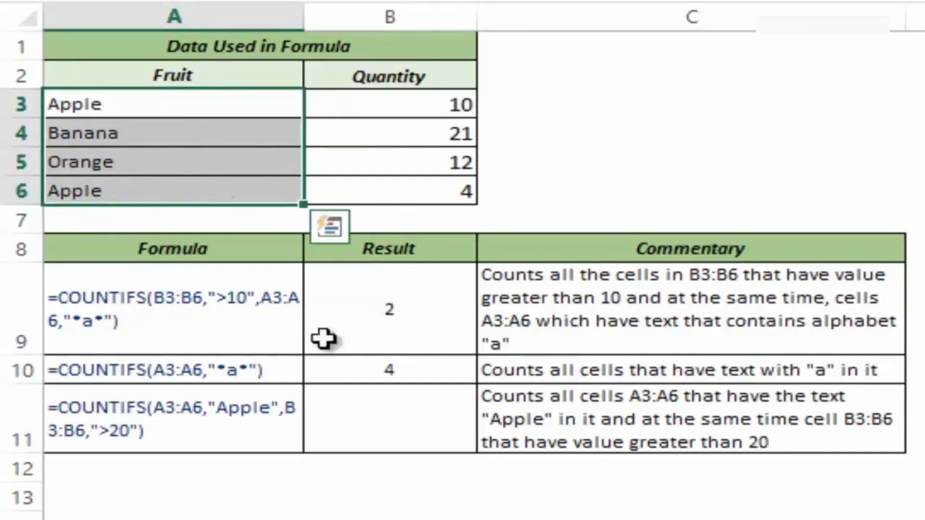
click(384, 372)
double_click(389, 374)
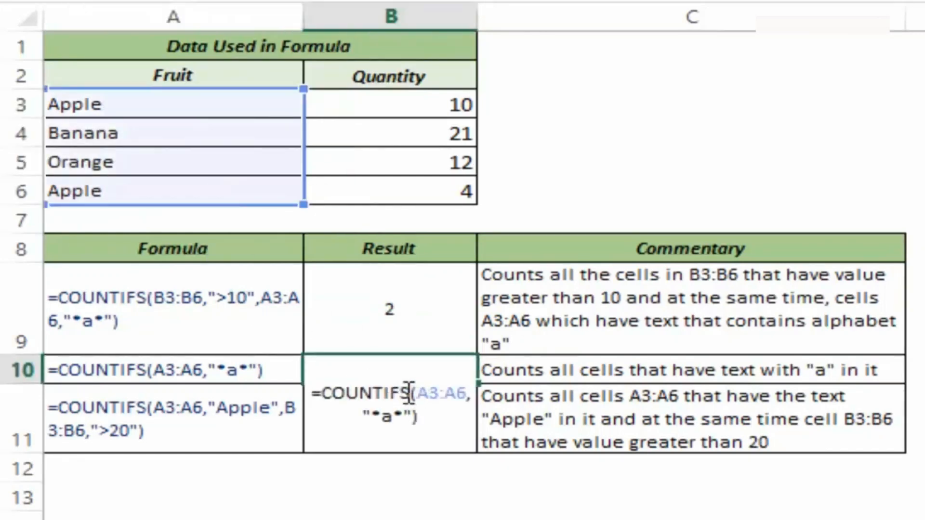
click(400, 393)
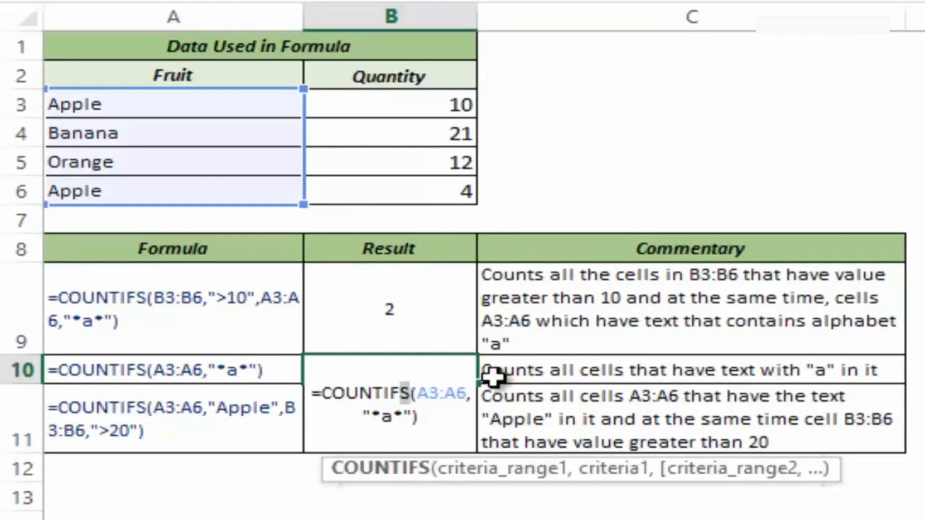
key(BackSpace)
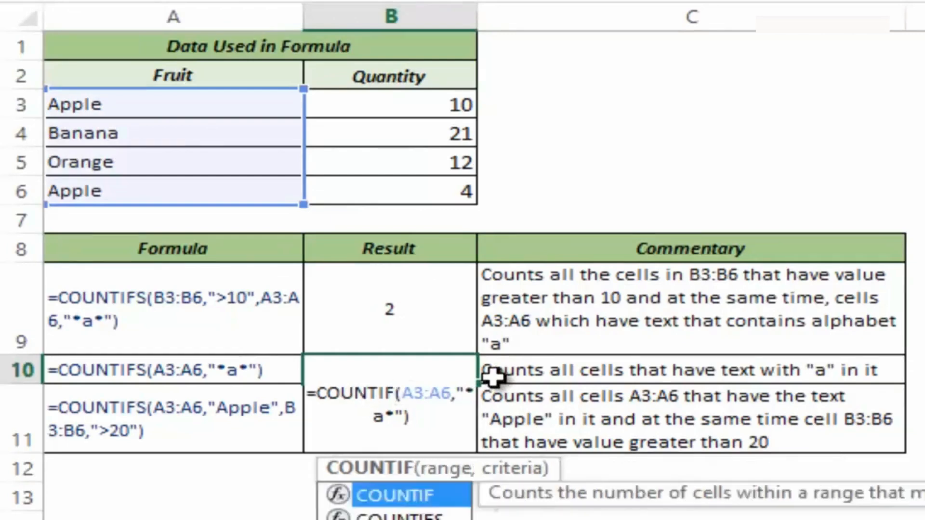
key(ctrl+Return)
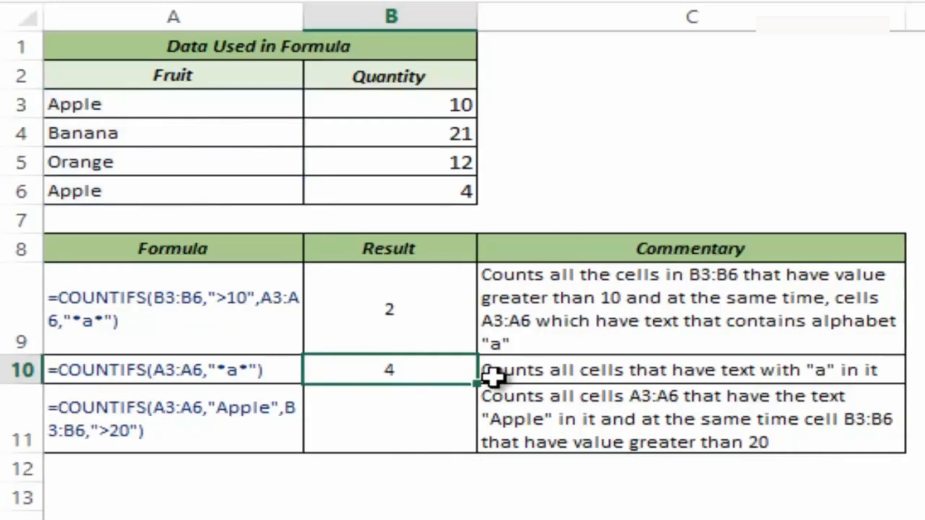
Begin a COUNTIFS formula in B11 with A3:A6 as the first criteria range and "Apple" as its criterion
click(356, 424)
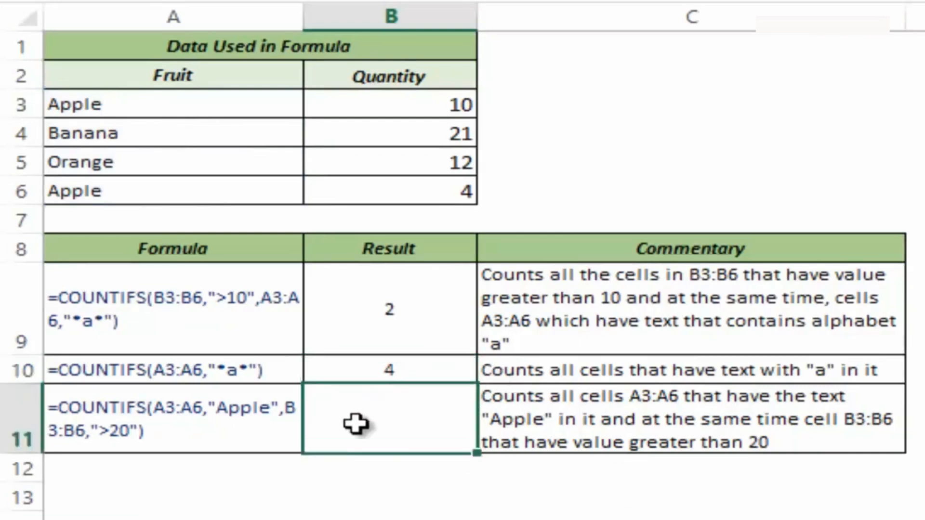
double_click(356, 425)
text(=count)
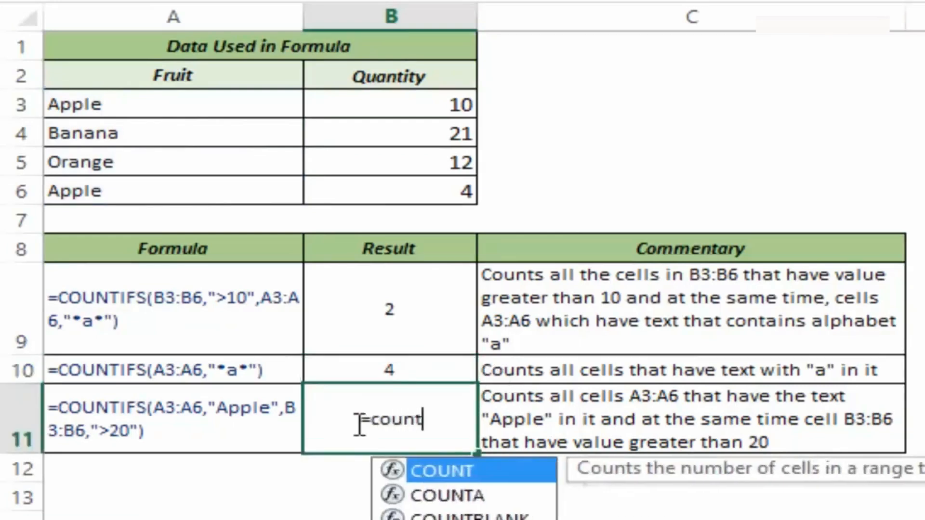
text(ifs)
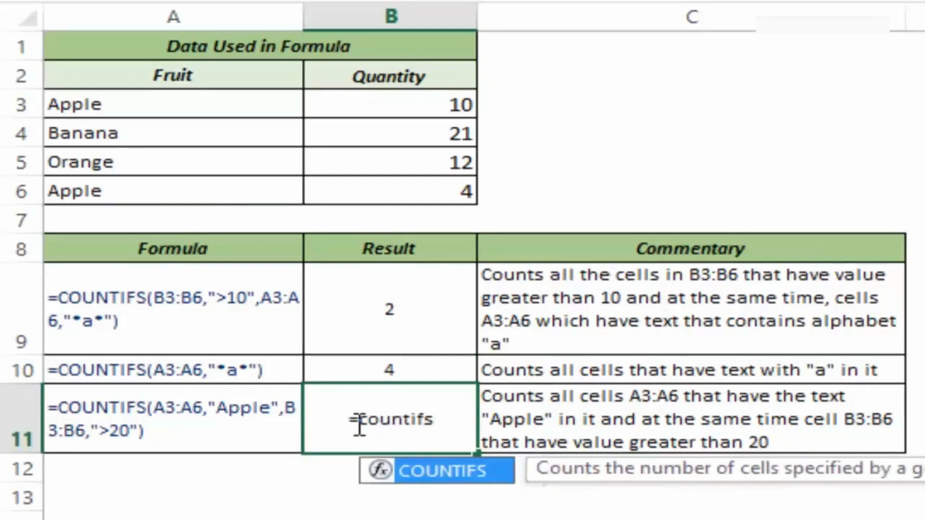
key(Tab)
drag(145, 103, 147, 182)
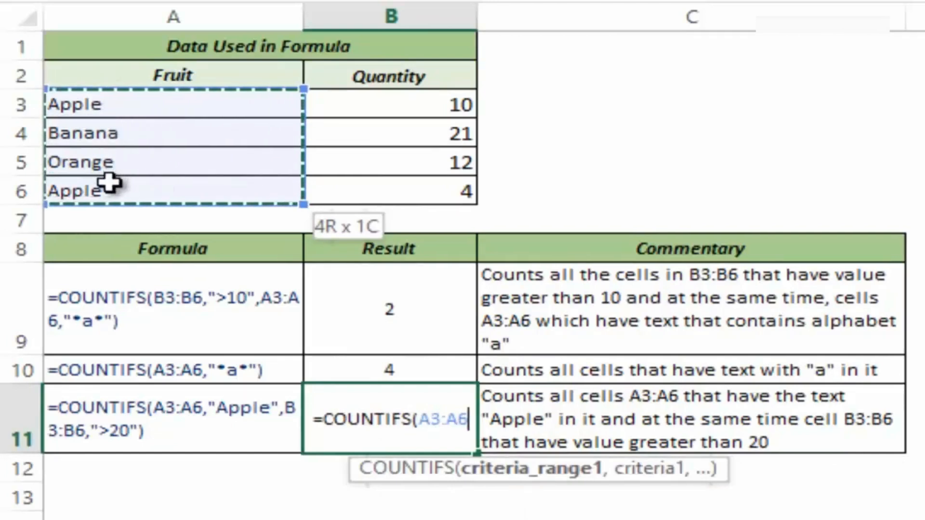
text(,")
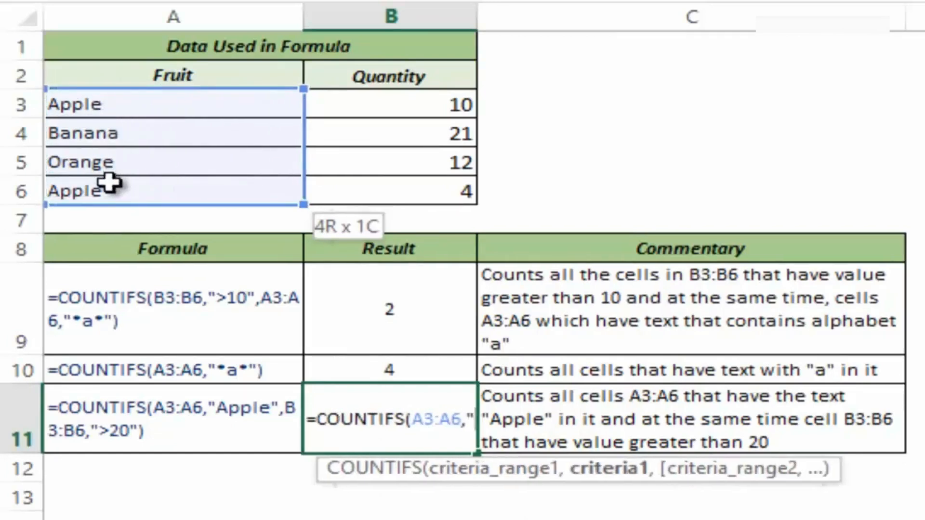
text(Apple")
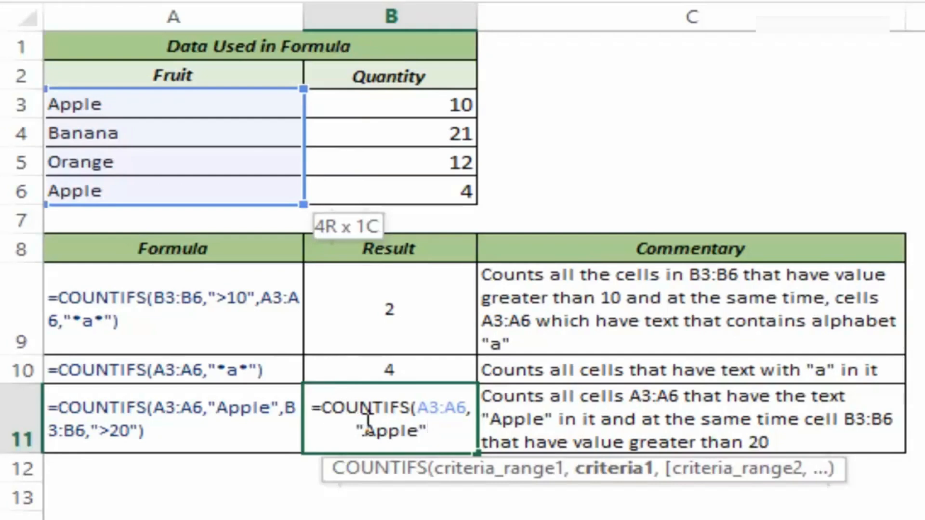
drag(359, 426, 429, 424)
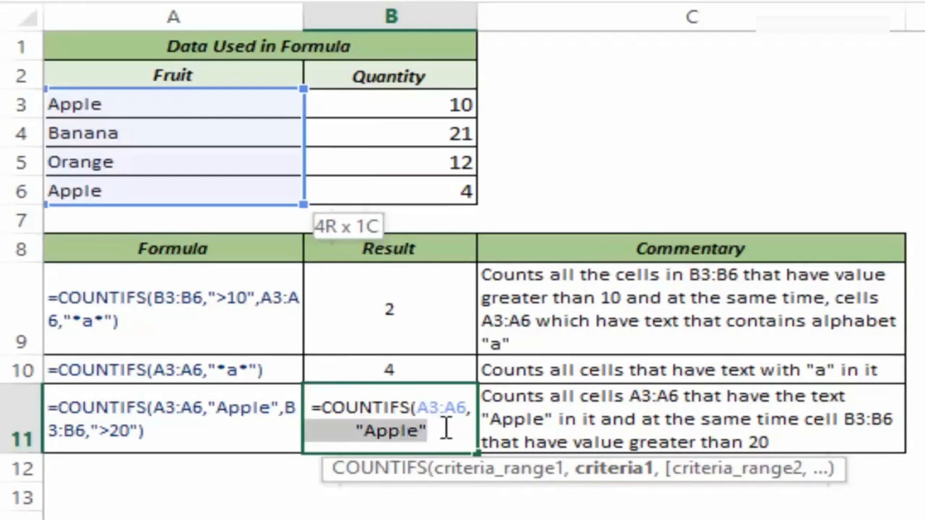
click(445, 429)
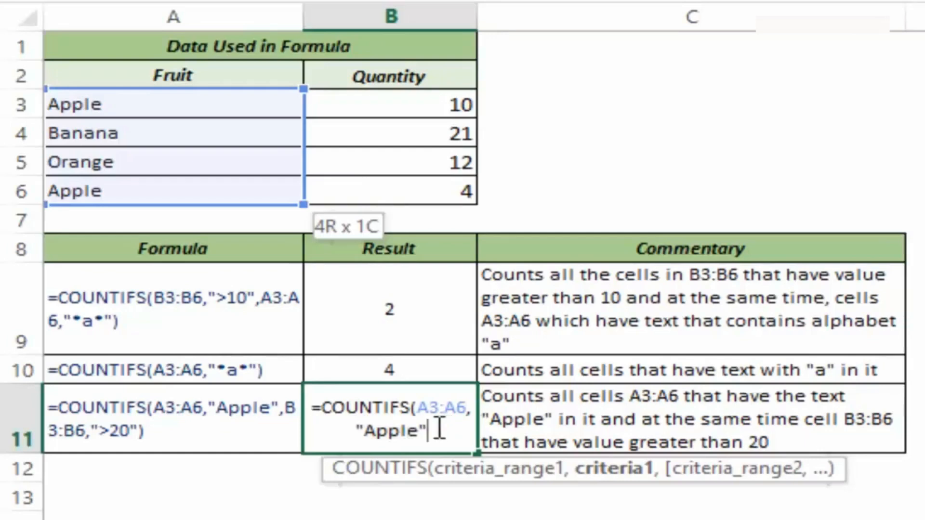
Add B3:B6 with the criterion ">20" as the second condition of the B11 formula and enter it
text(,)
drag(361, 117, 372, 186)
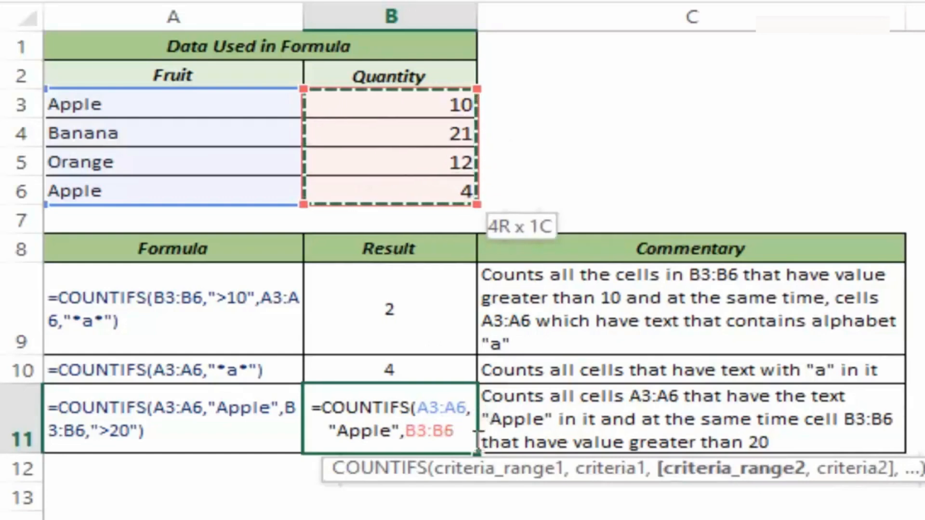
text(,")
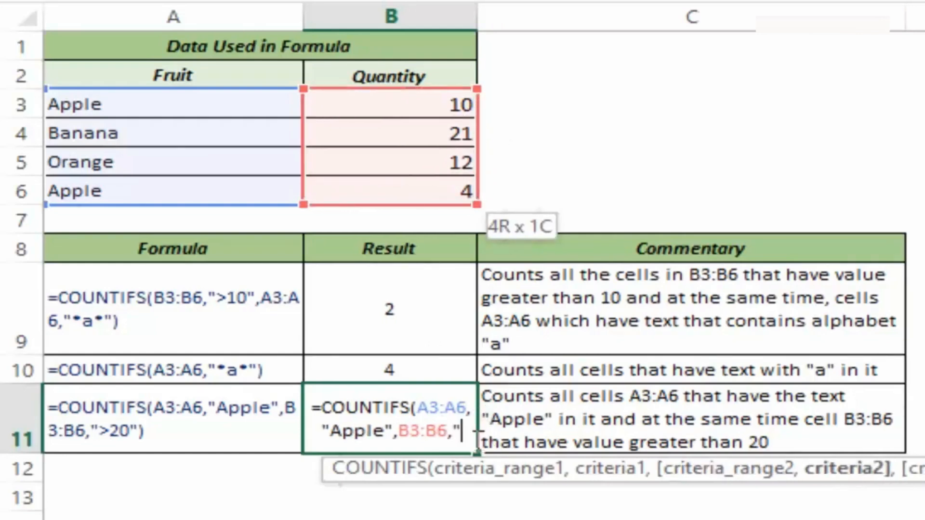
text(>20"))
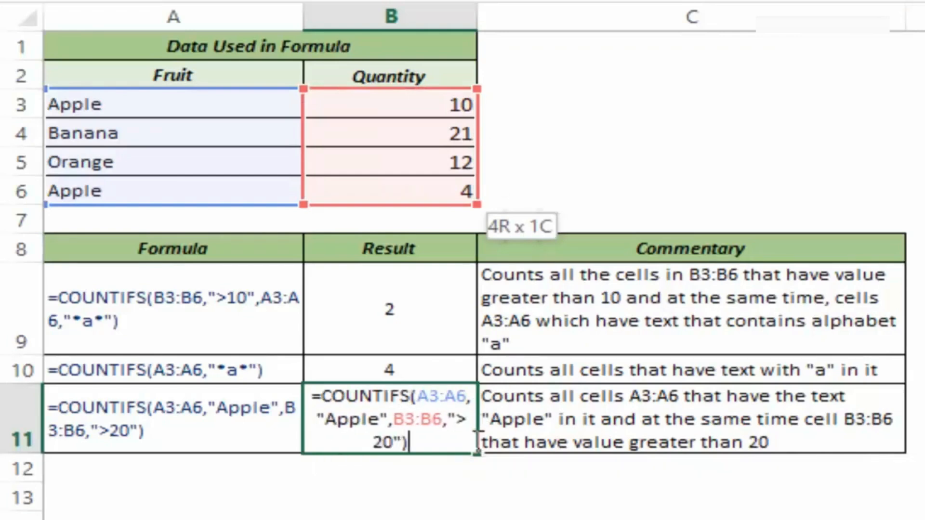
key(ctrl+Return)
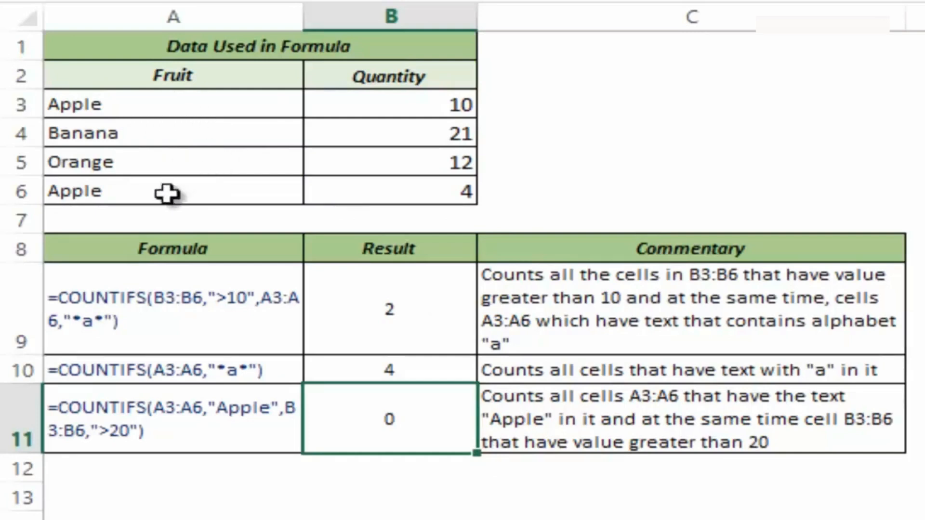
Set the first Apple's quantity in B3 to 30 to test the COUNTIFS result in B11
drag(98, 138, 98, 162)
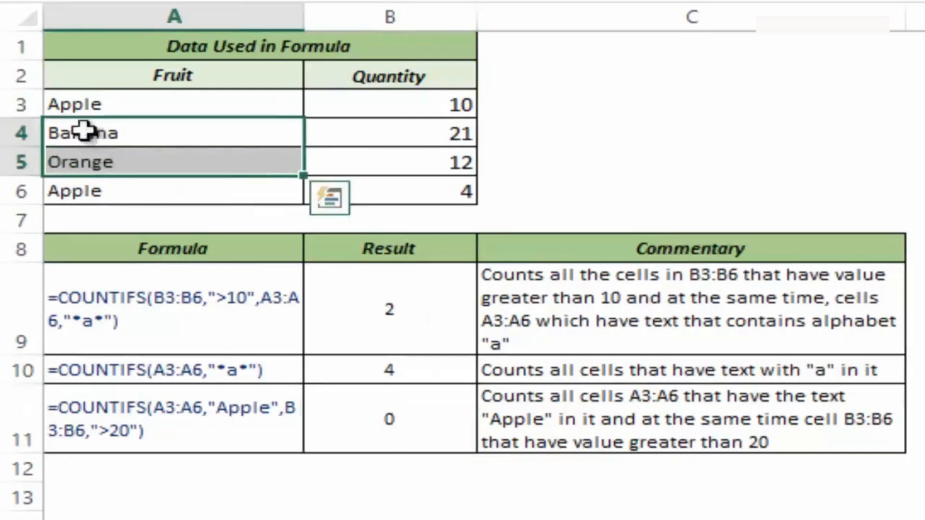
click(94, 104)
click(127, 192)
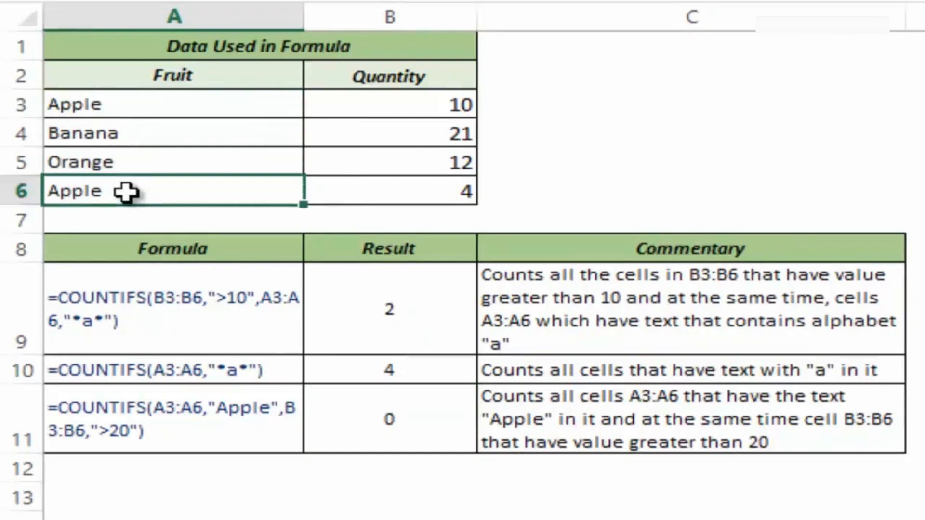
click(216, 106)
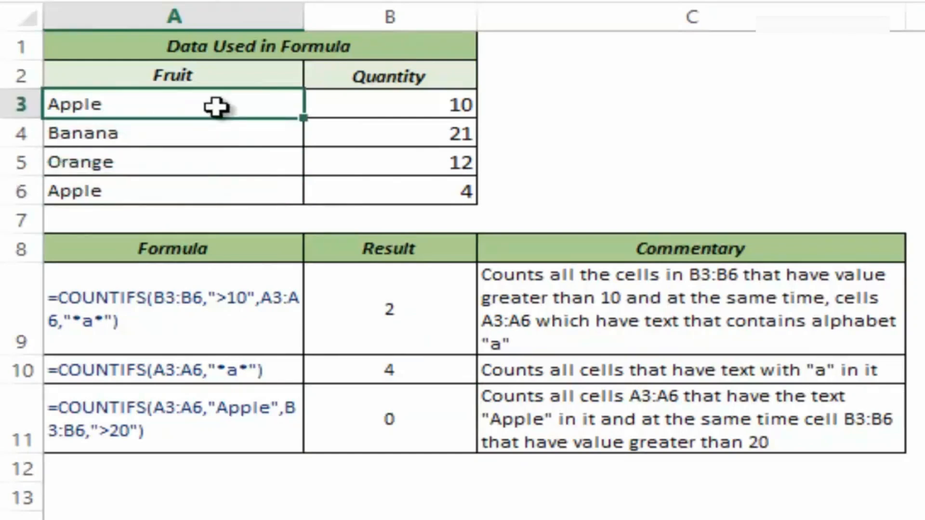
click(380, 100)
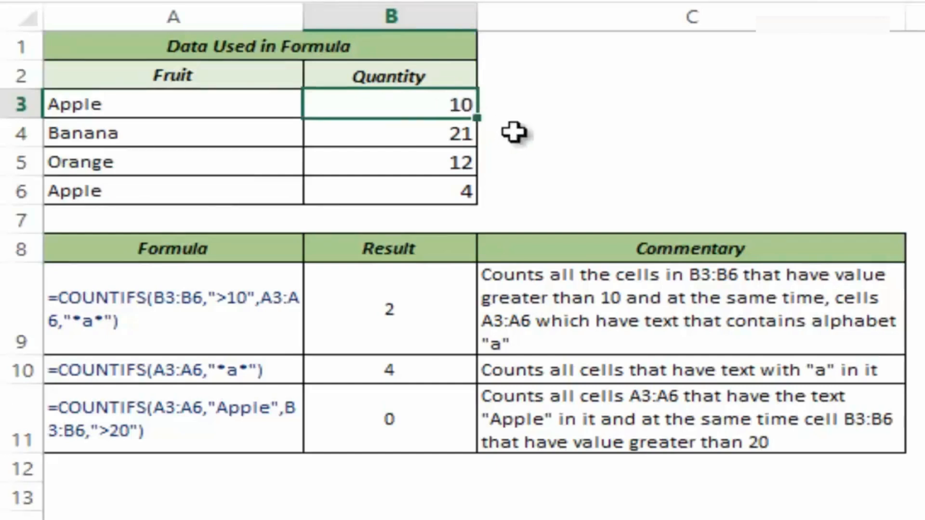
key(Left)
key(shift+Right)
key(shift+Right)
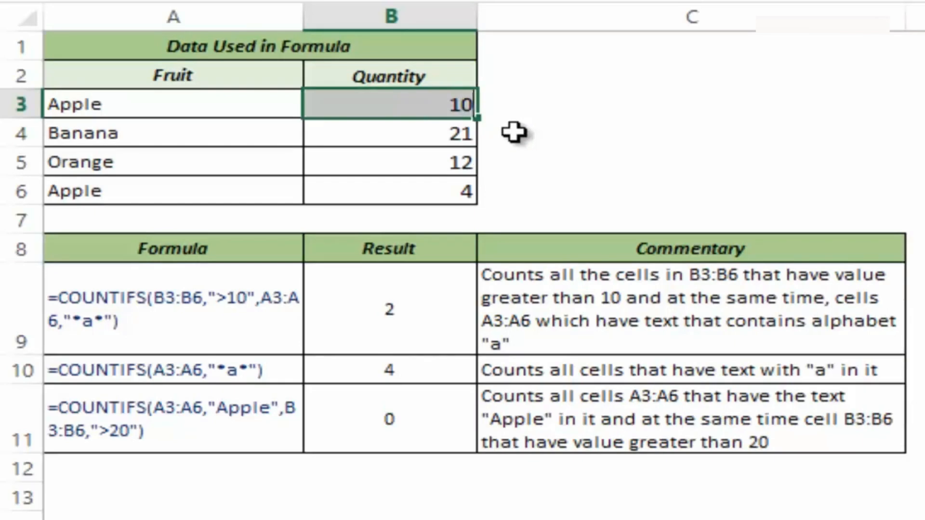
text(3)
key(ctrl+Return)
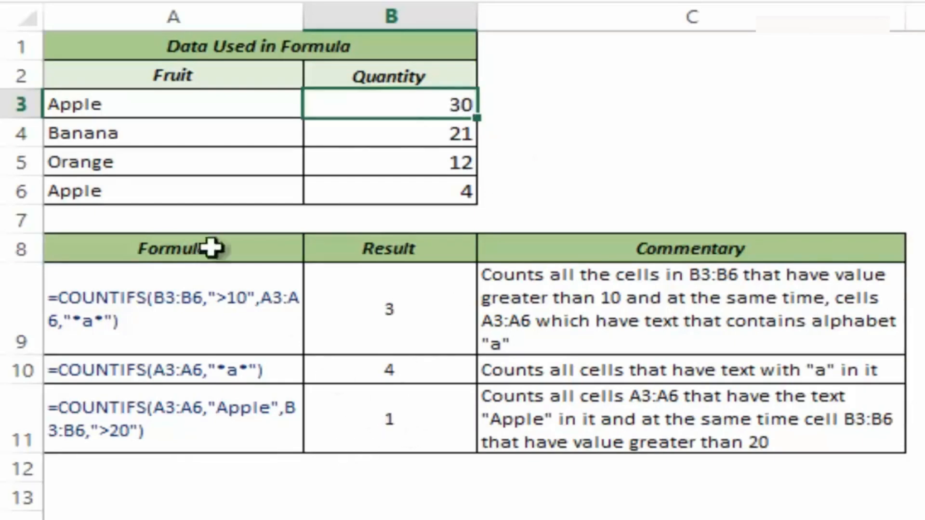
click(162, 104)
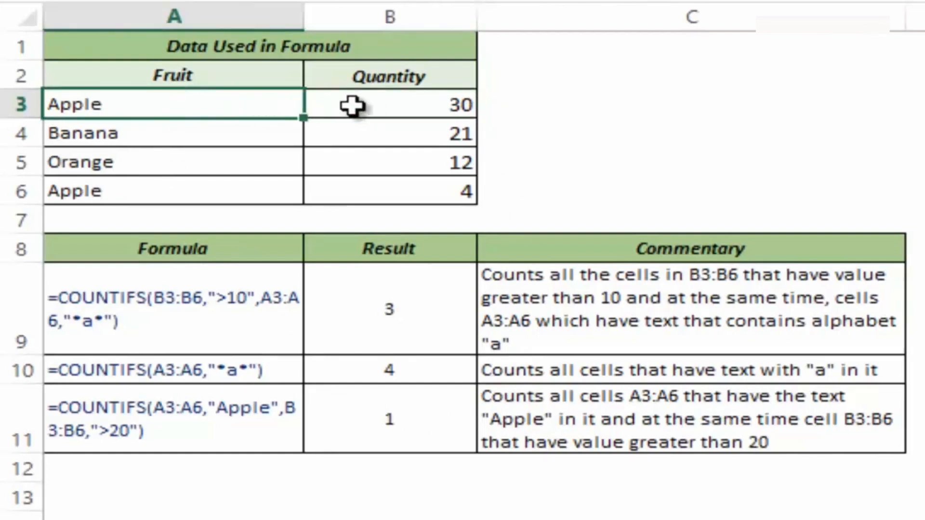
drag(273, 106, 374, 95)
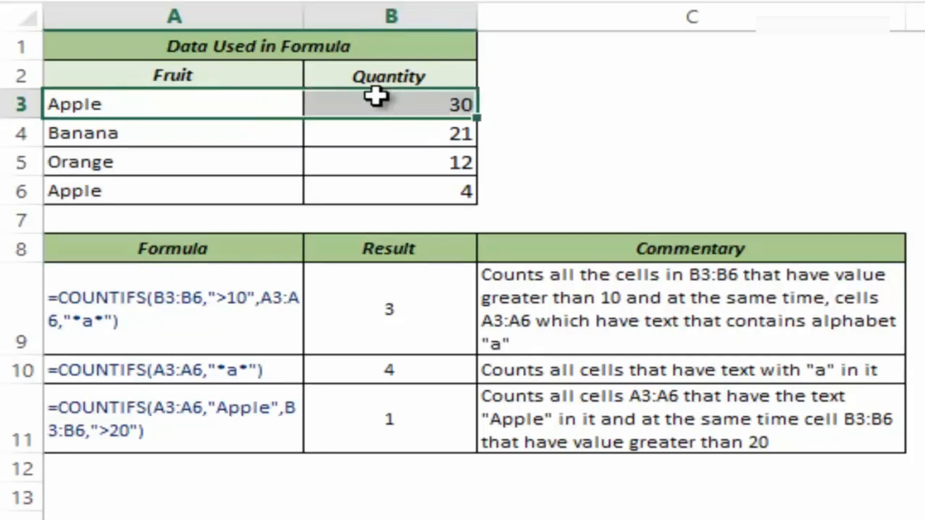
click(261, 105)
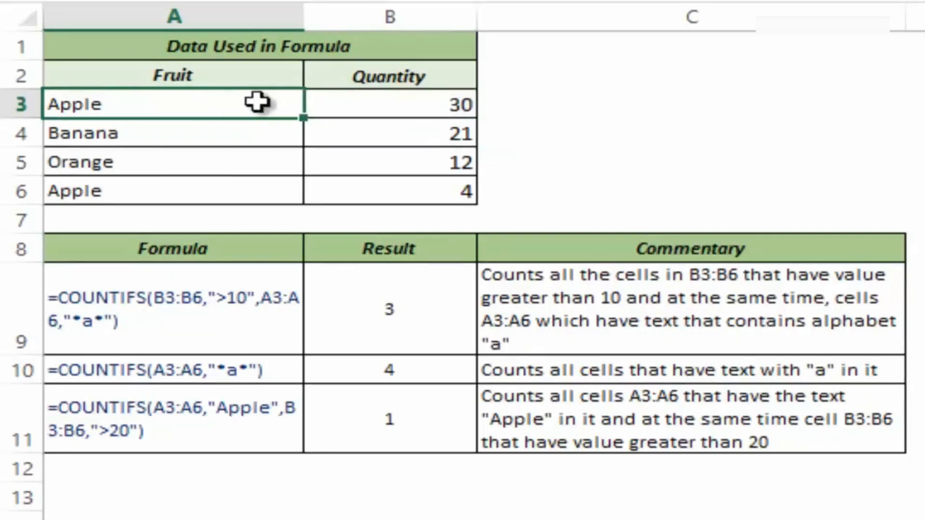
click(371, 107)
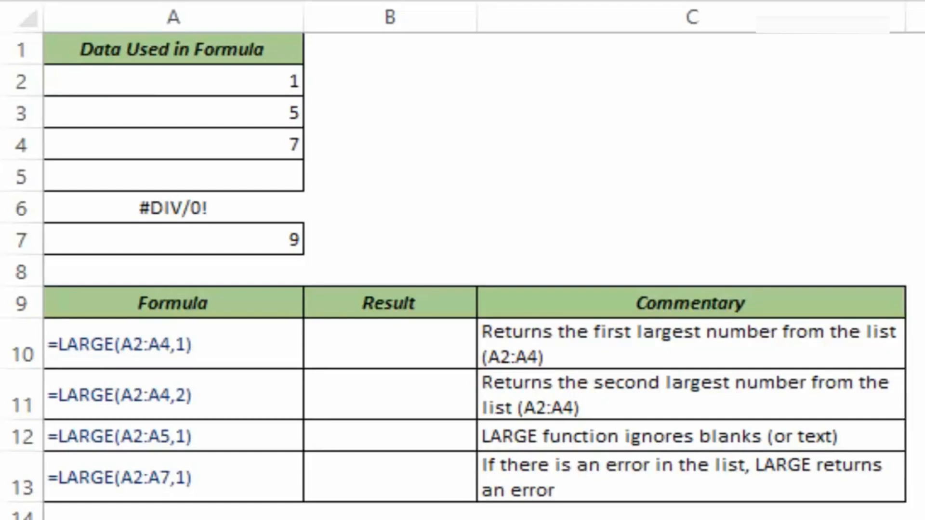
On the LARGE worksheet, enter a formula in B10 that returns the first largest number from A2:A4
click(380, 343)
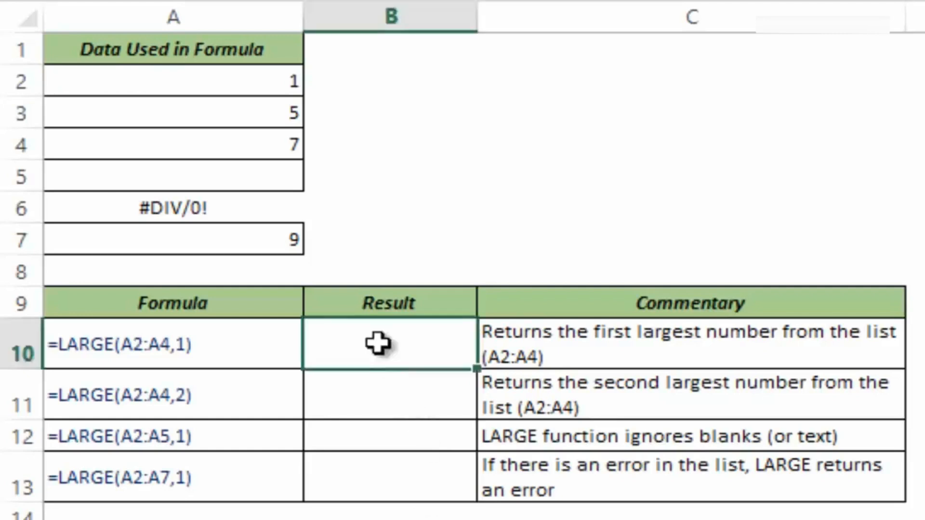
text(=lar)
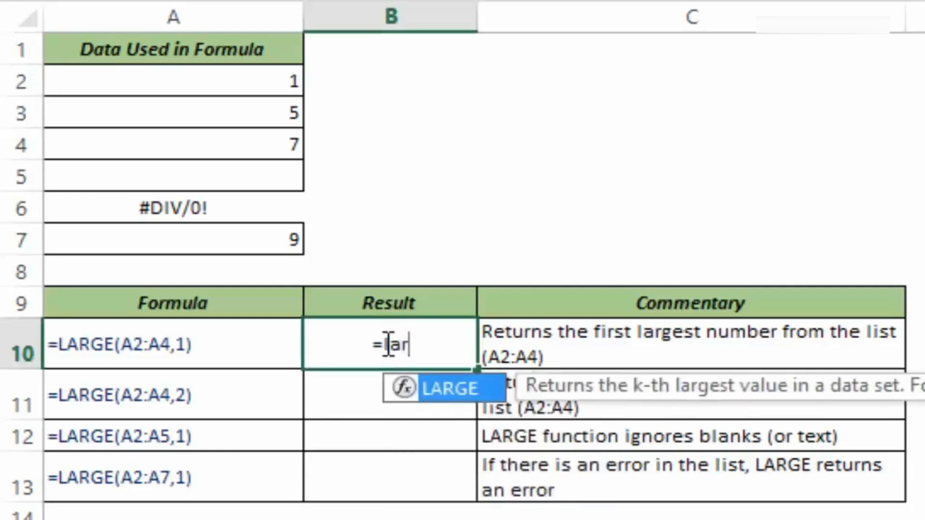
key(Tab)
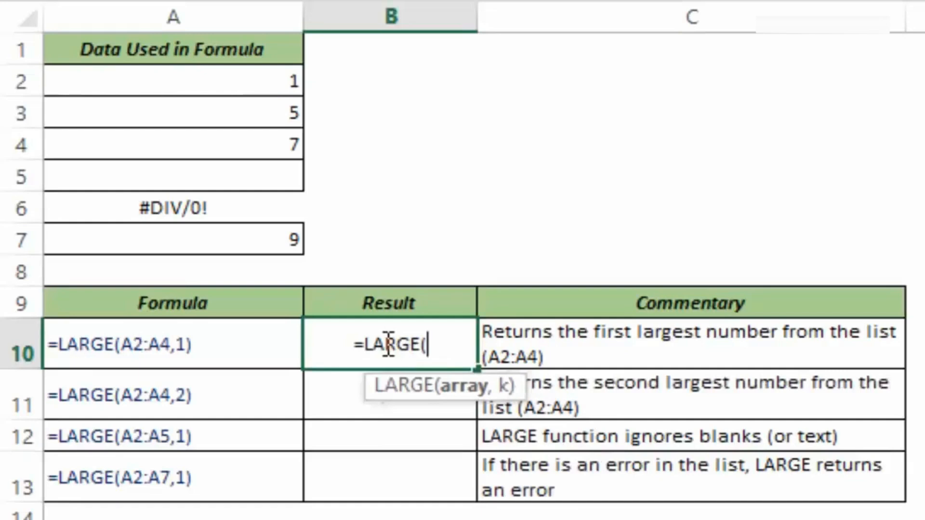
drag(371, 382, 273, 400)
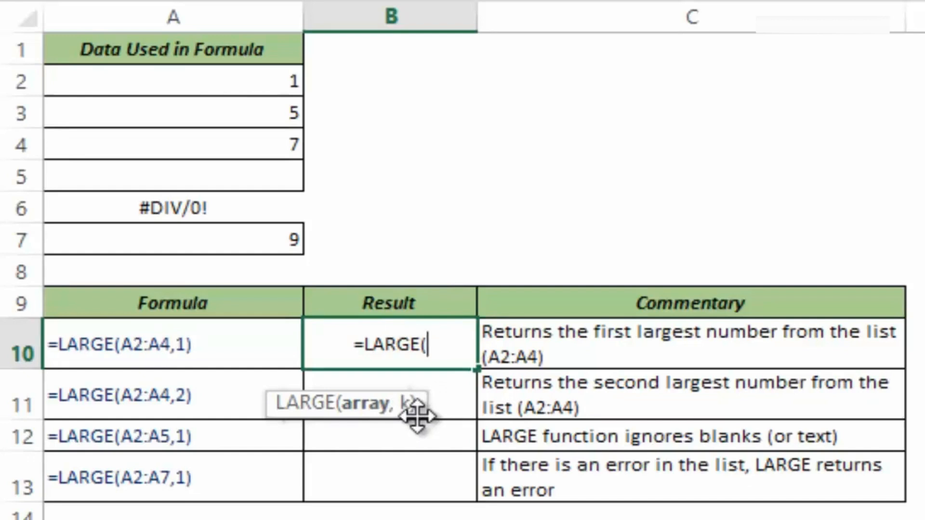
drag(190, 80, 189, 132)
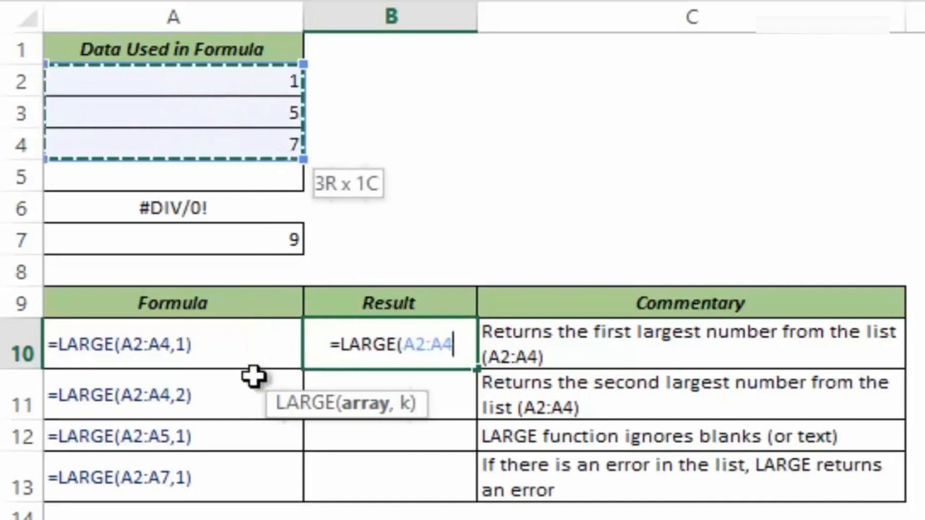
text(,1)
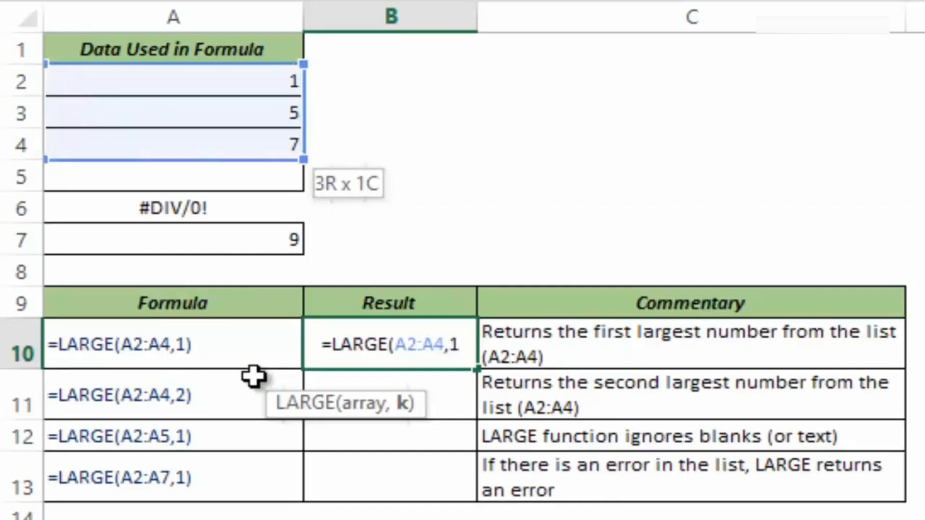
text())
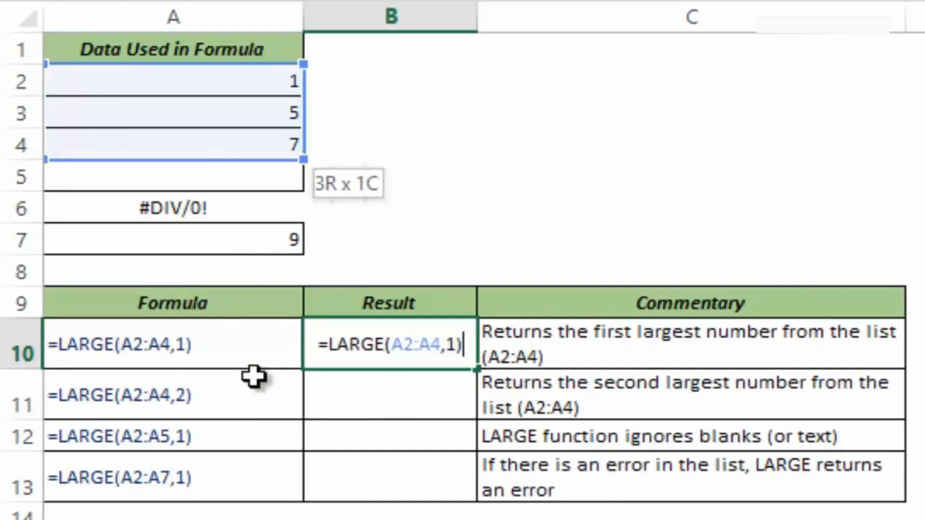
key(ctrl+Return)
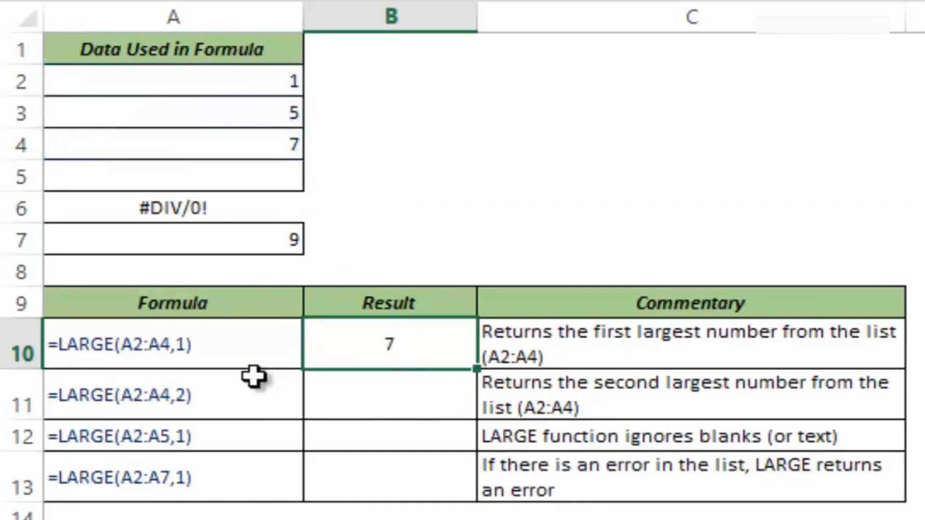
drag(211, 83, 252, 137)
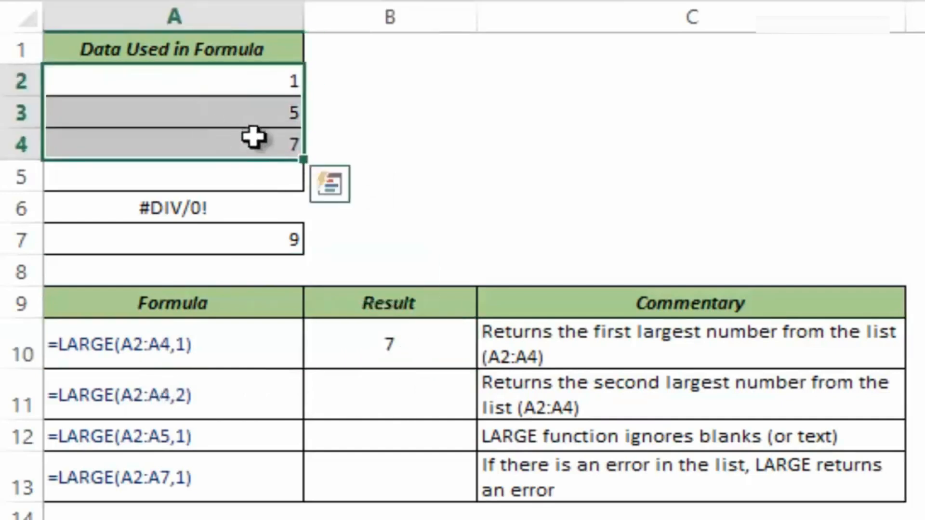
Enter a LARGE formula in B11 that returns the second largest number from A2:A4
click(397, 397)
text(=larg)
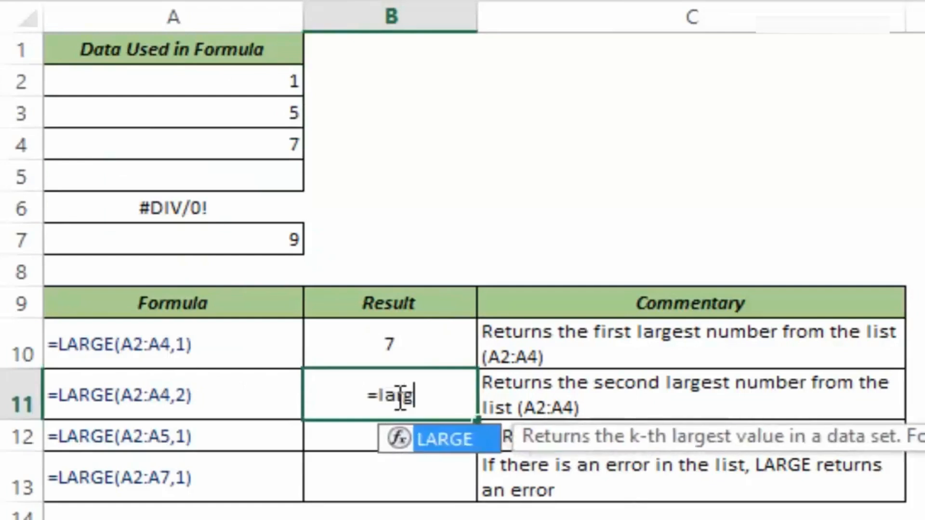
key(Tab)
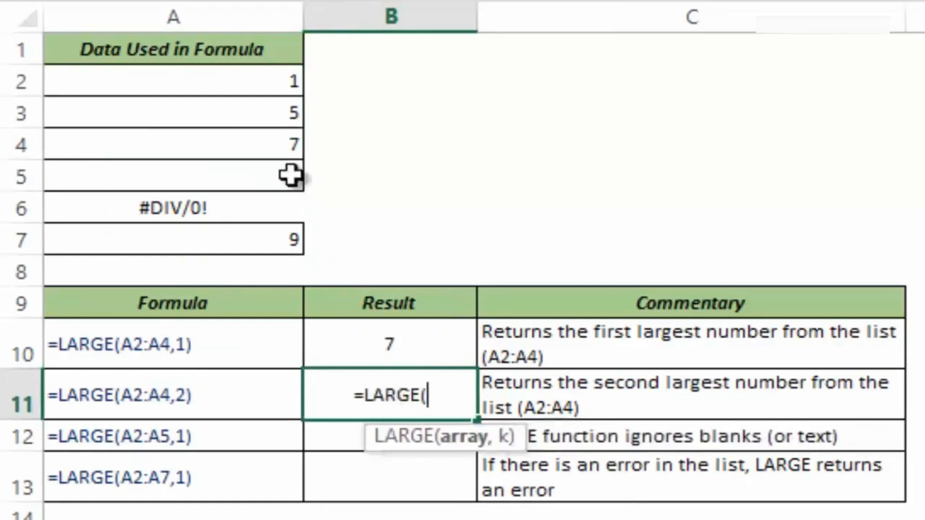
drag(252, 82, 250, 144)
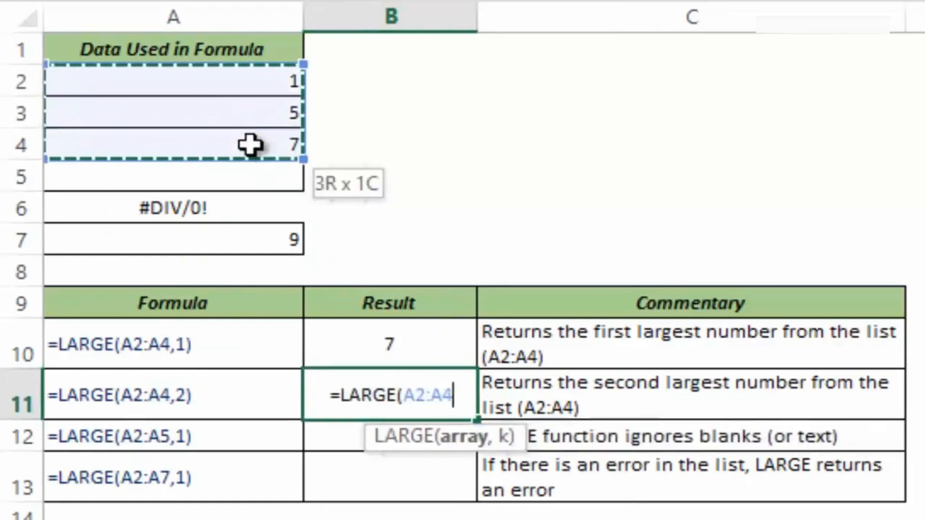
text(,2)
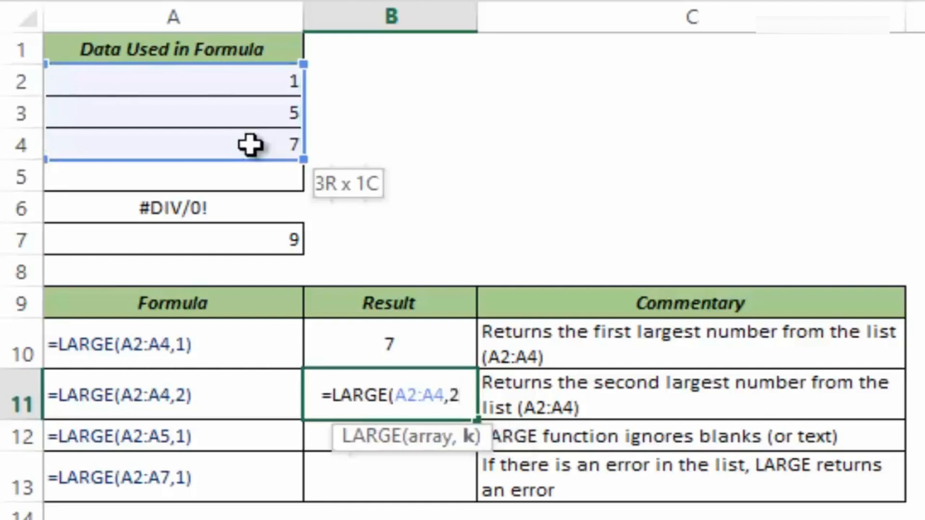
text())
key(ctrl+Return)
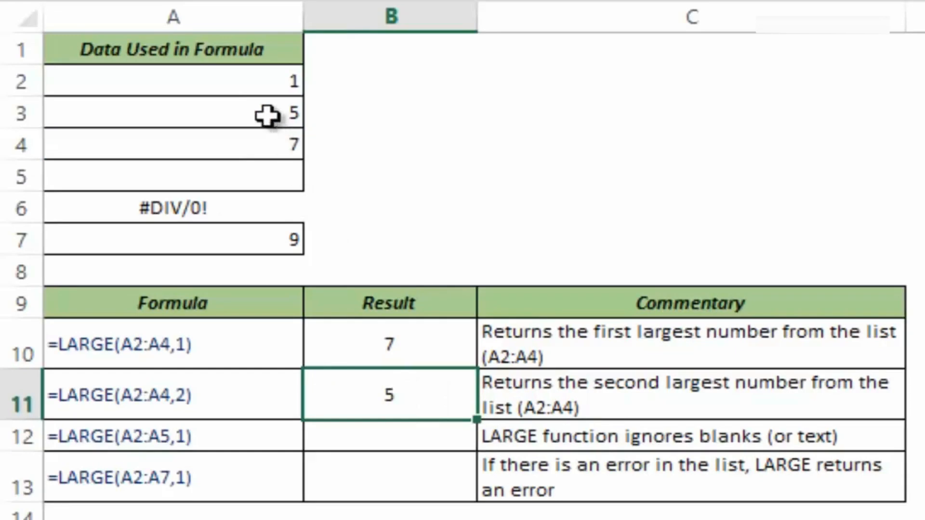
Enter a LARGE formula in B12 over A2:A5, including the blank cell, with k set to 1
double_click(373, 438)
click(373, 438)
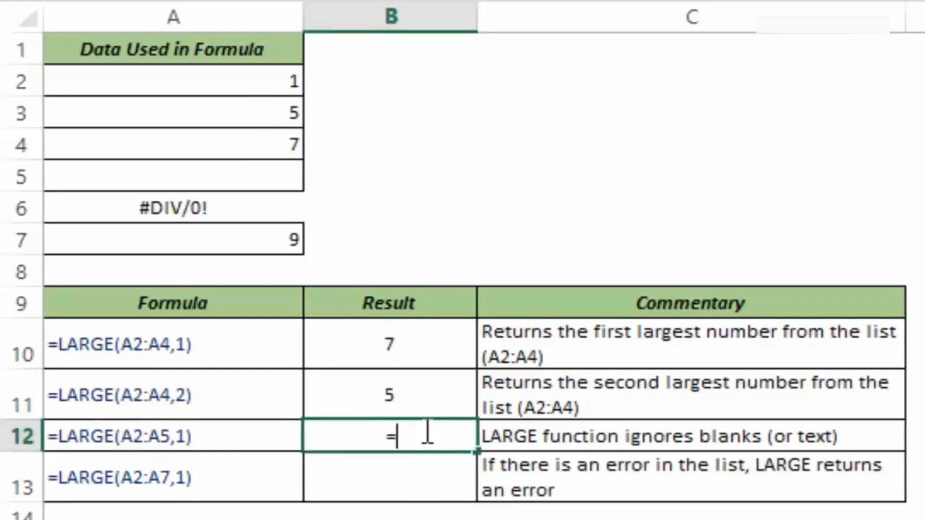
text(=large)
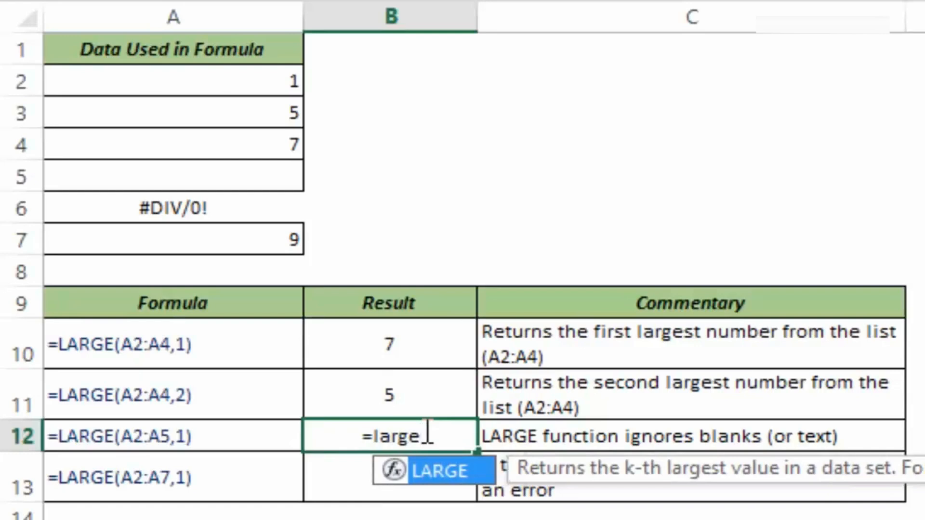
key(Tab)
drag(240, 82, 243, 173)
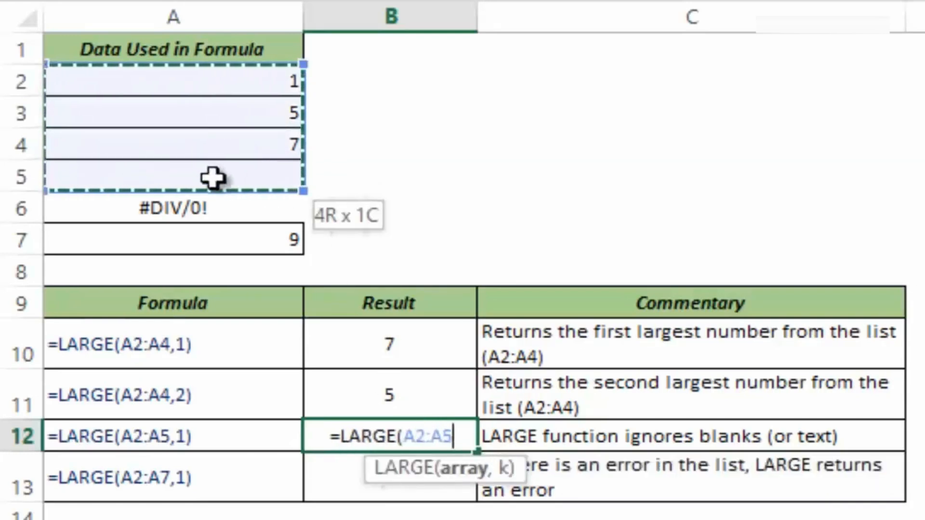
text(,)
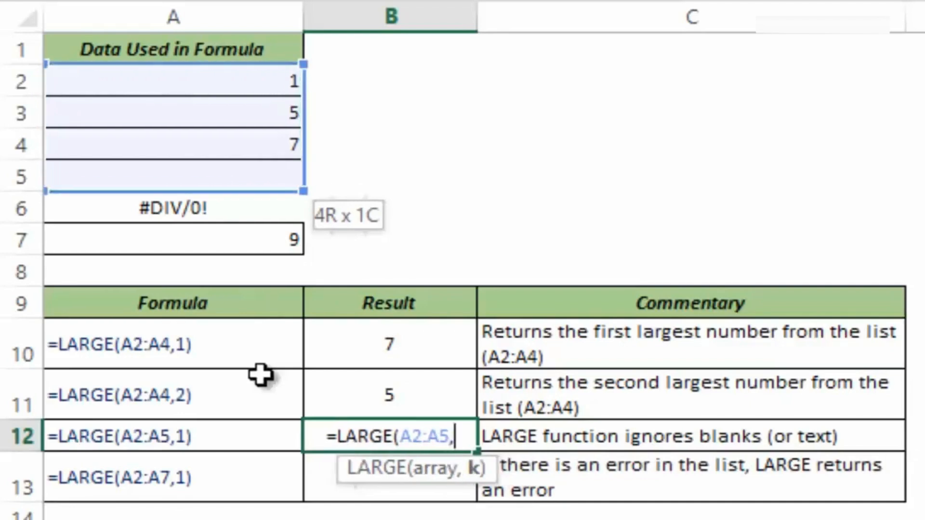
text(1))
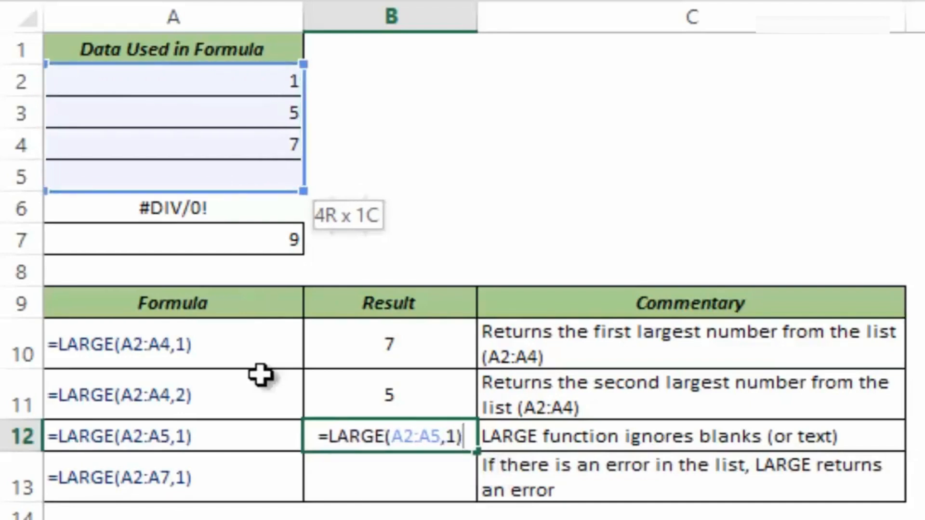
key(ctrl+Return)
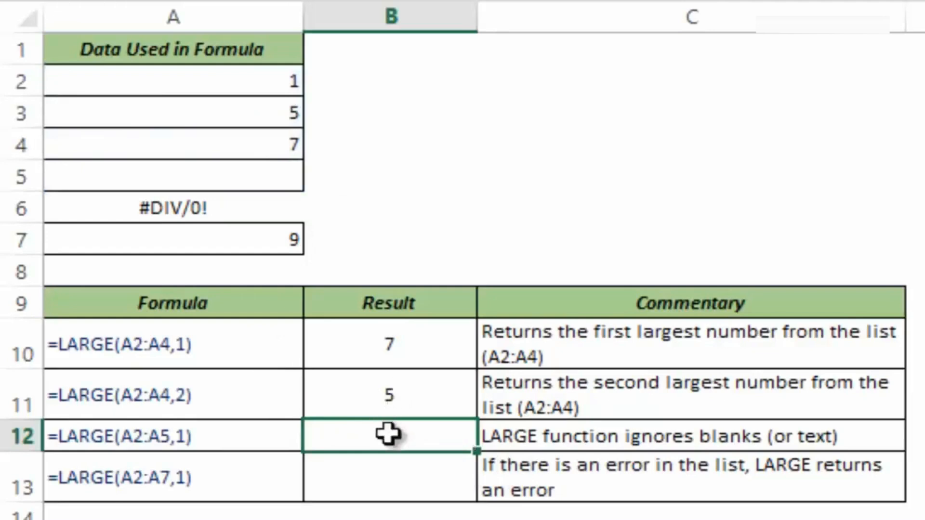
Enter a LARGE formula in B13 over A2:A7, including the error cell, with k set to 1
click(378, 462)
text(=lar)
key(Tab)
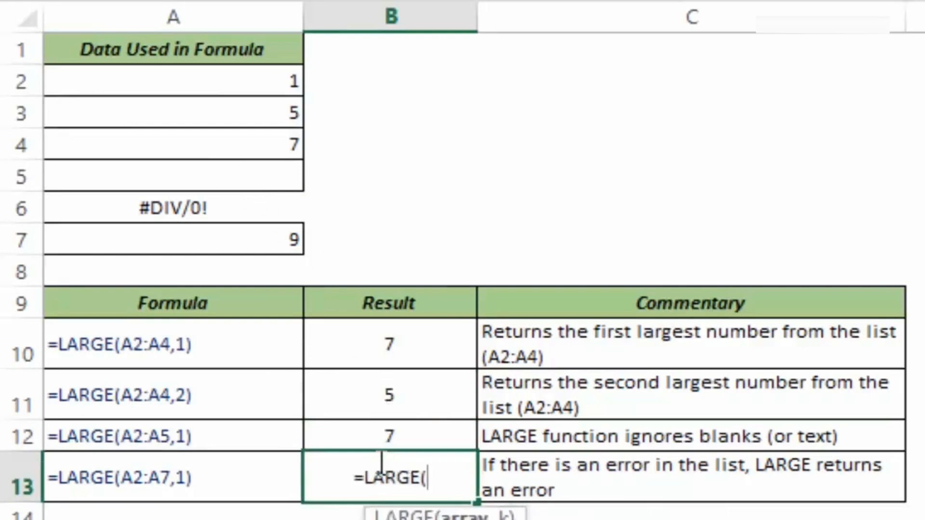
drag(250, 87, 262, 240)
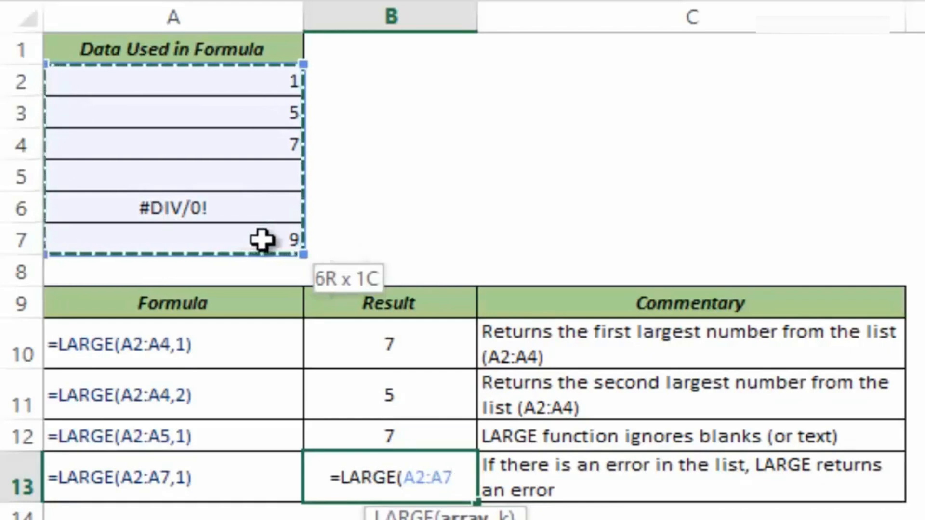
text(,1))
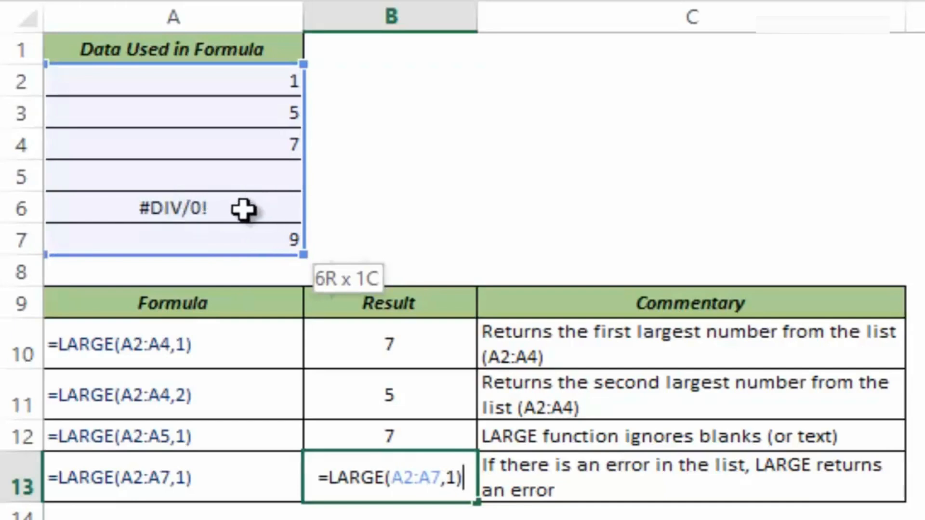
key(ctrl+Return)
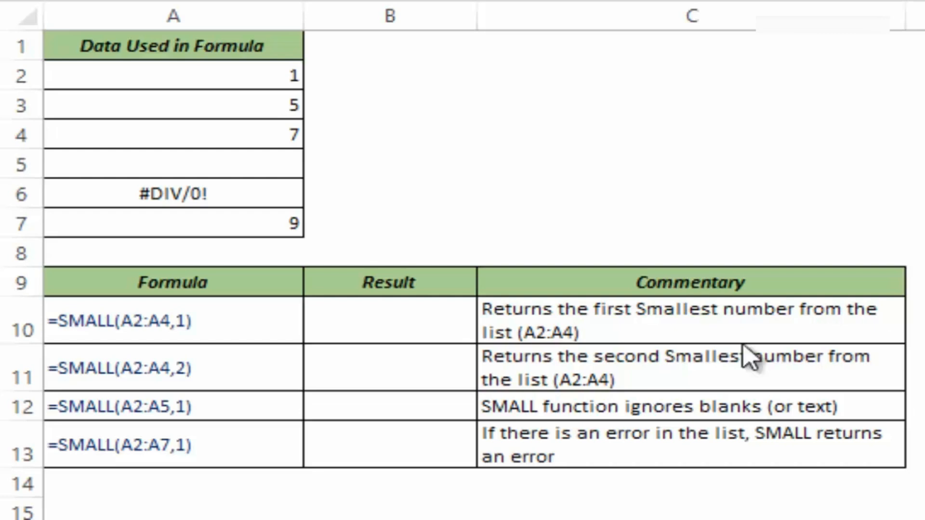
On the SMALL worksheet, enter a formula in B10 that returns the first smallest number from A2:A4
click(425, 316)
text(=s)
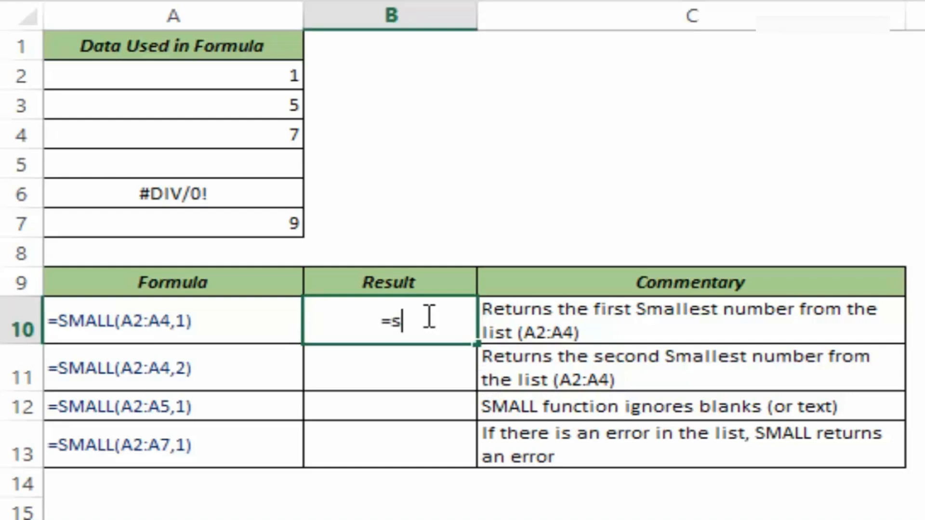
text(mal)
key(Tab)
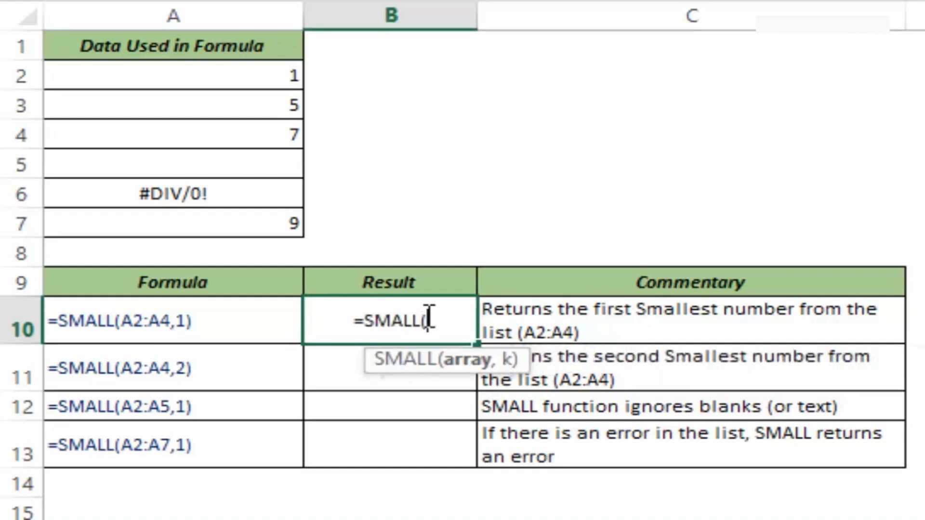
drag(374, 372, 227, 383)
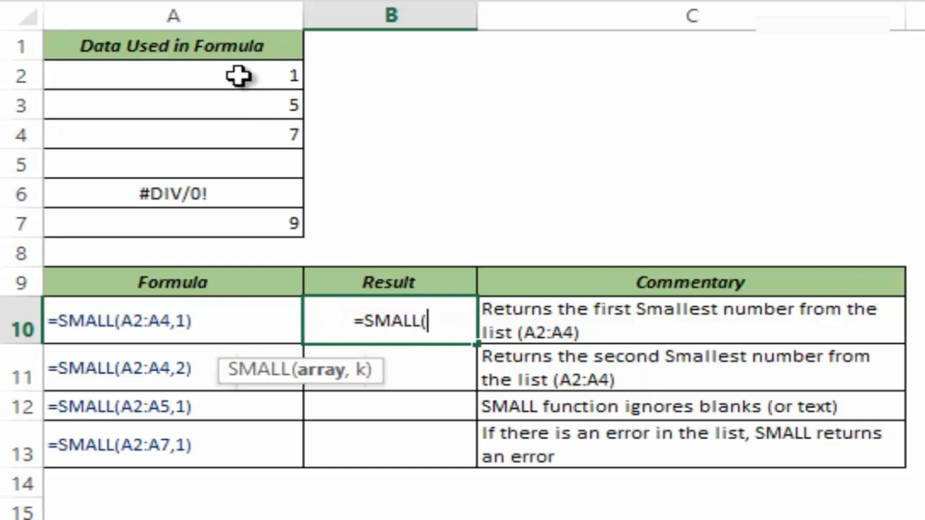
drag(239, 77, 239, 140)
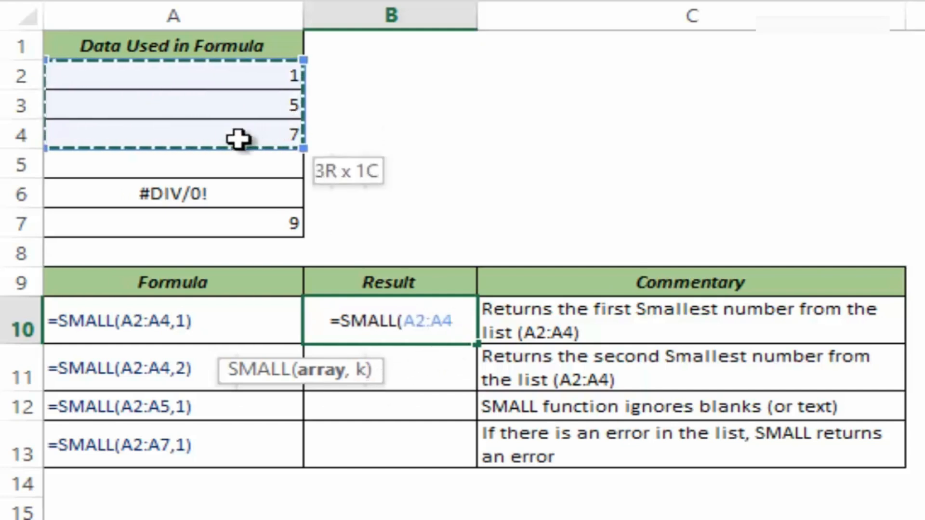
text(,)
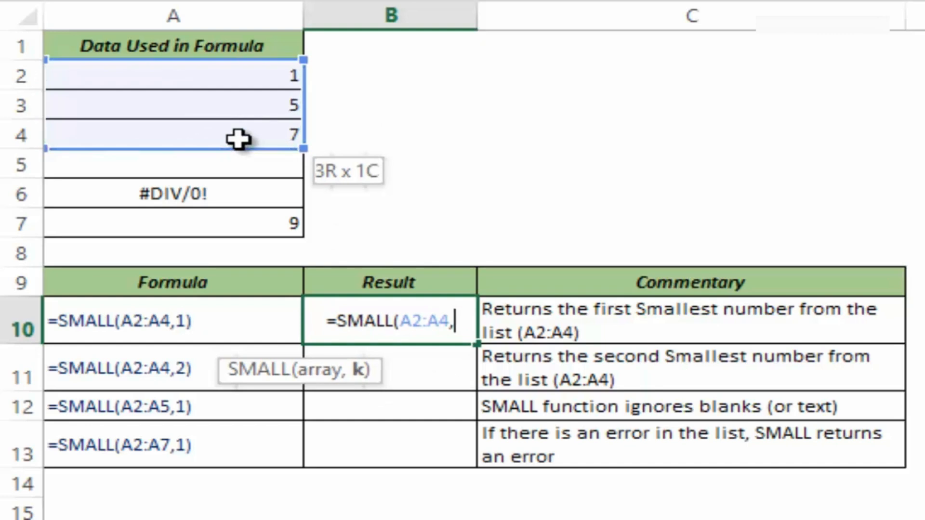
text(1))
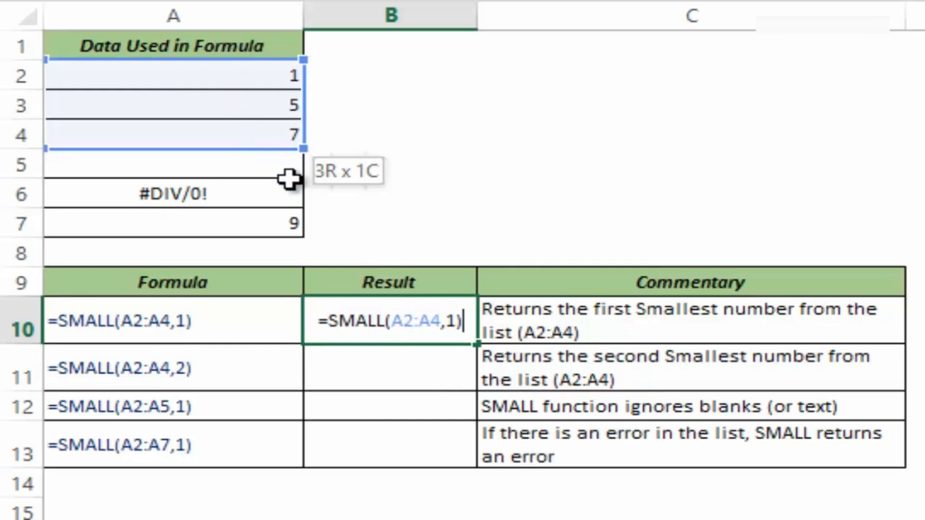
key(ctrl+Return)
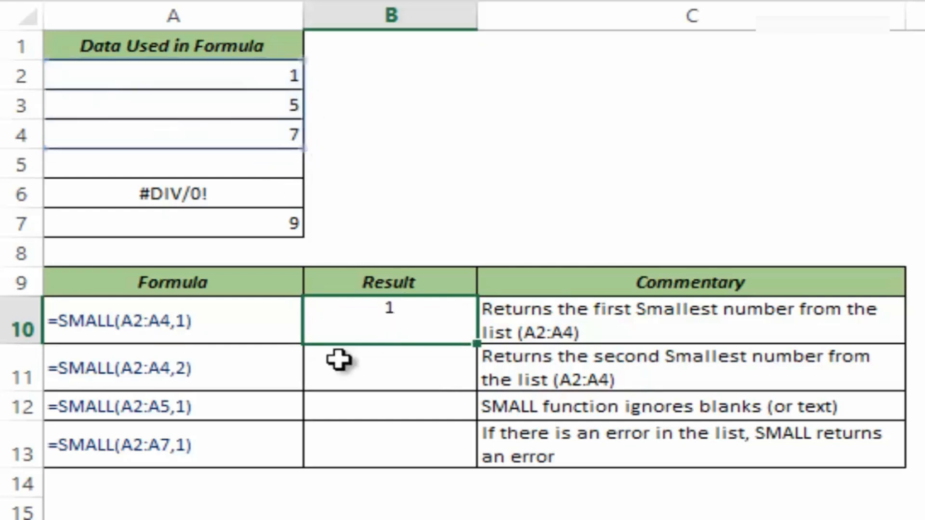
drag(238, 77, 244, 137)
Enter a SMALL formula in B11 that returns the second smallest number from A2:A4
click(384, 377)
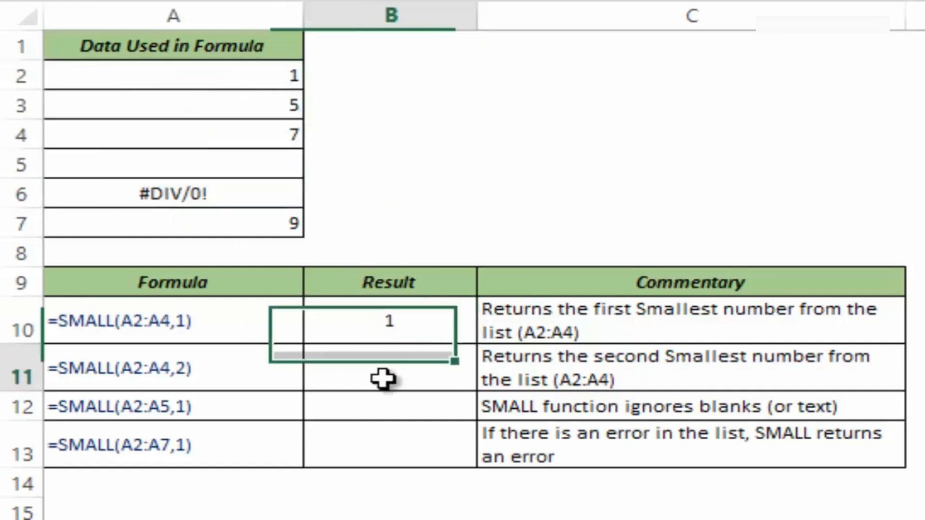
text(=sma)
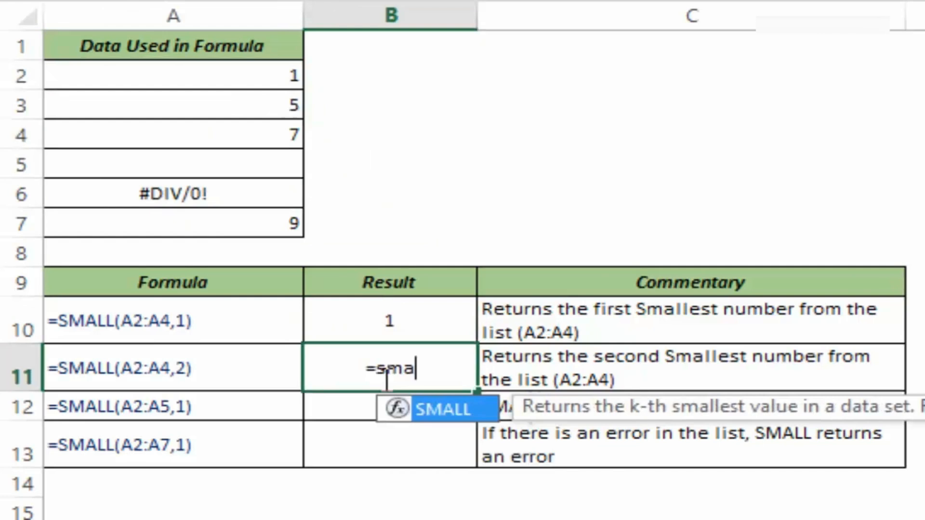
key(Tab)
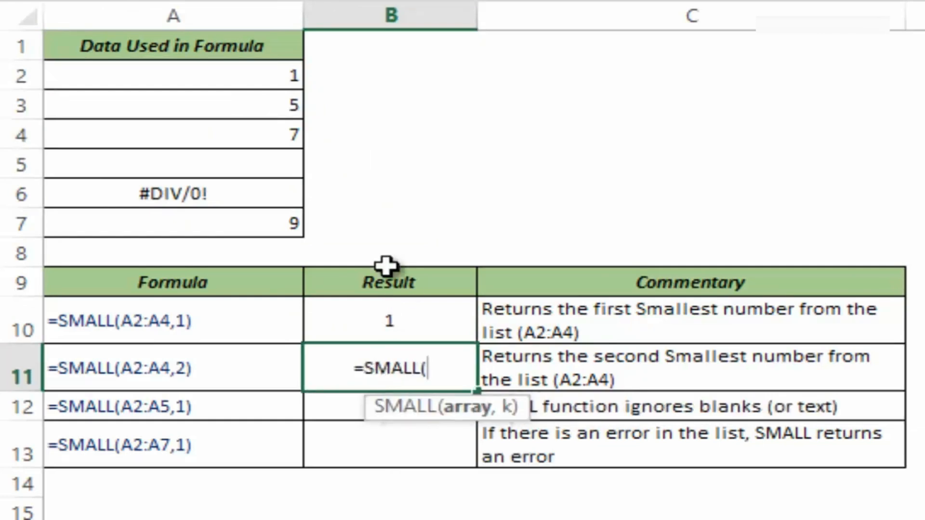
drag(242, 77, 242, 134)
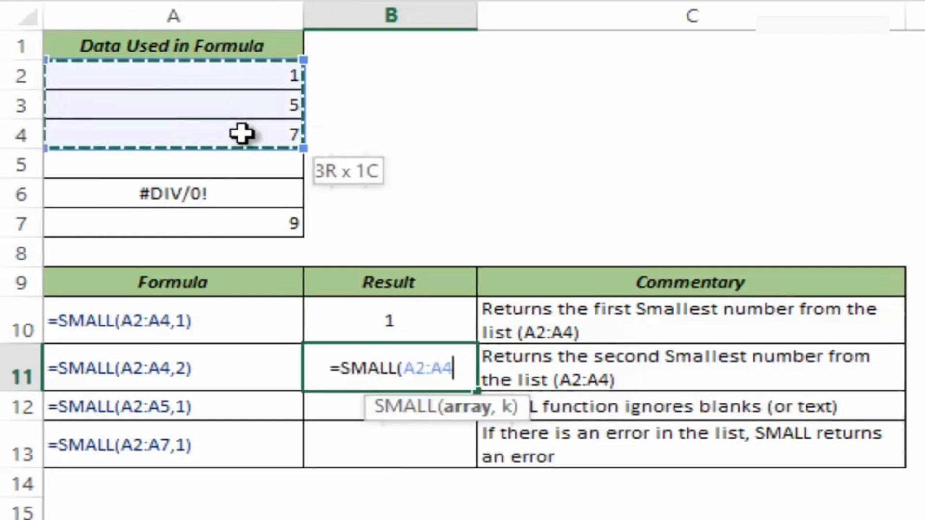
text(,2))
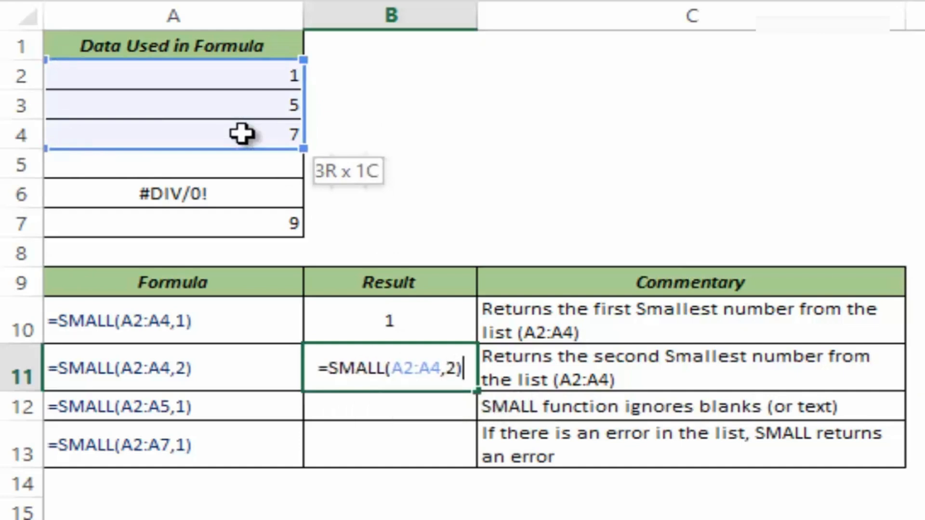
key(ctrl+Return)
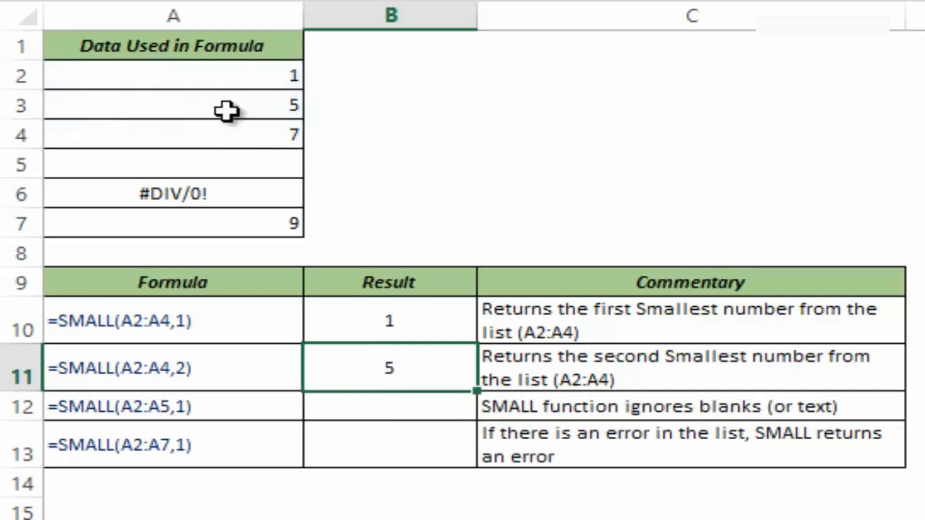
Enter a SMALL formula in B12 over A2:A5, including the blank cell, with k set to 1
click(383, 407)
text(=)
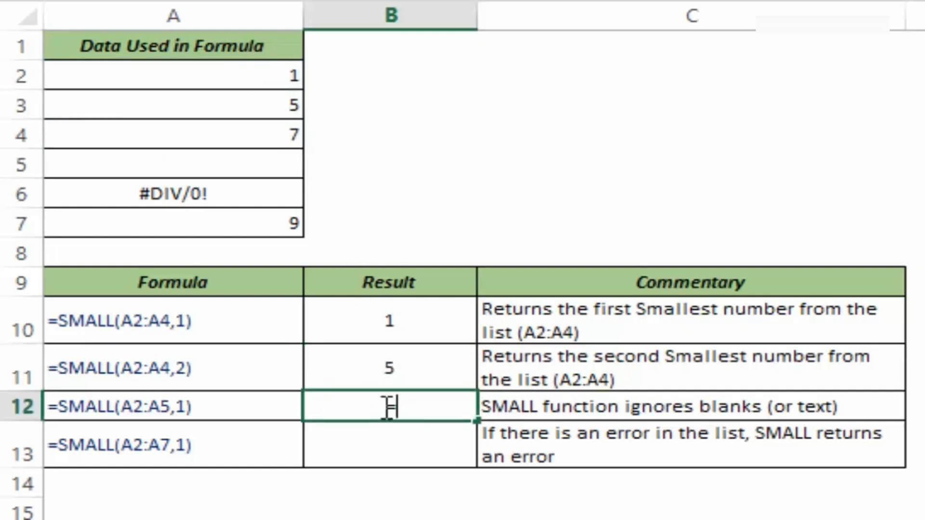
text(small)
key(Tab)
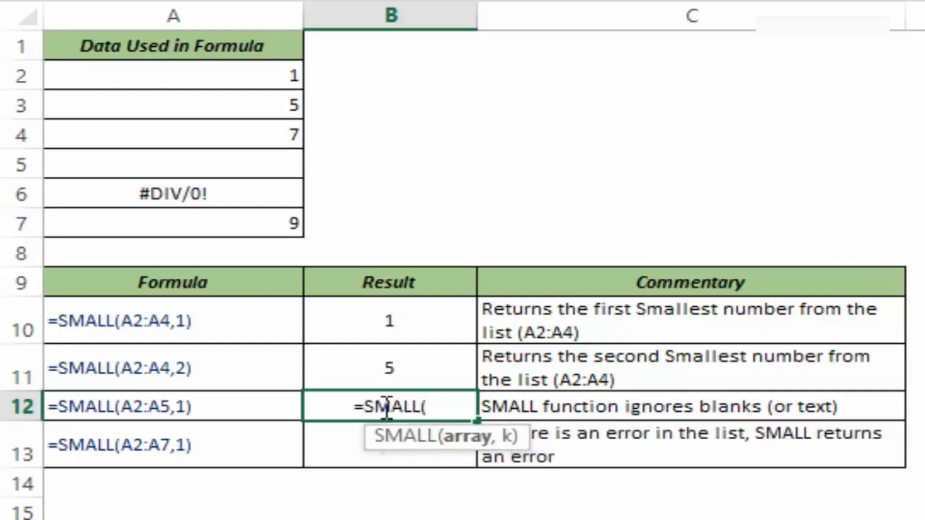
click(225, 84)
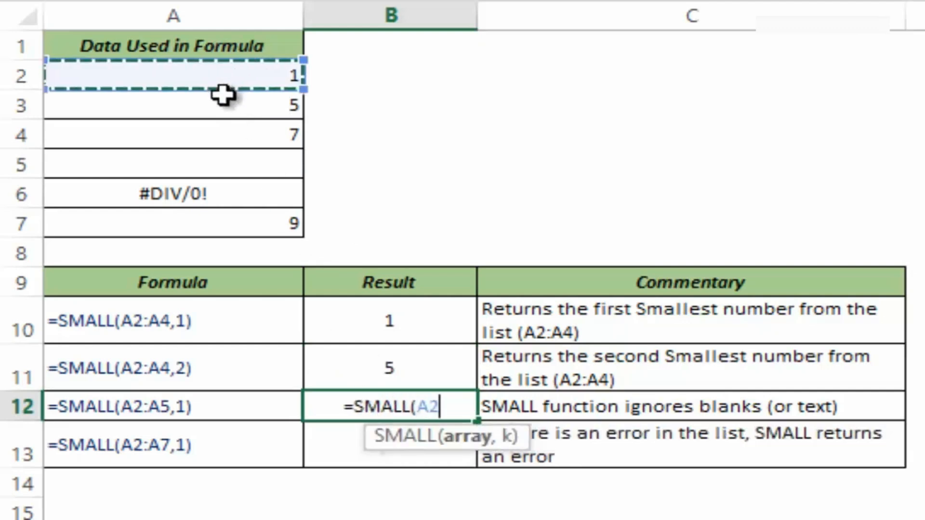
drag(224, 95, 223, 157)
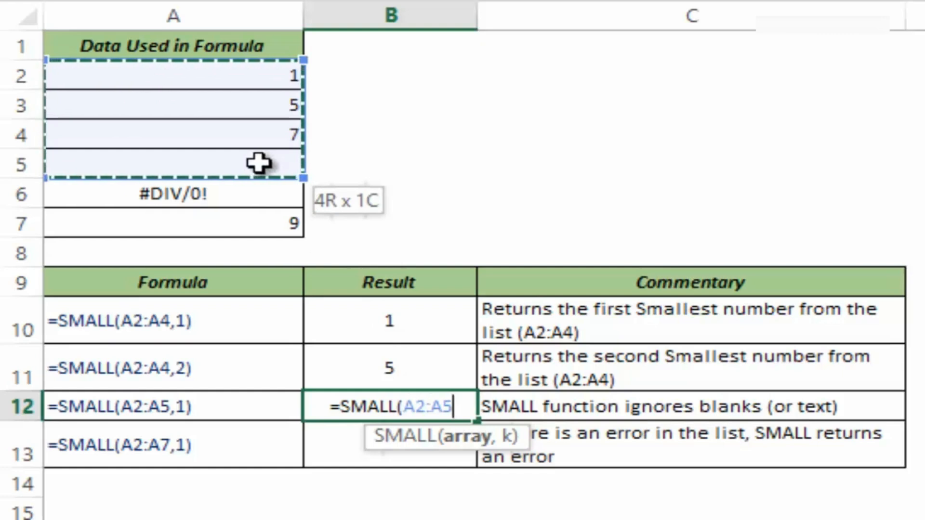
text(,1))
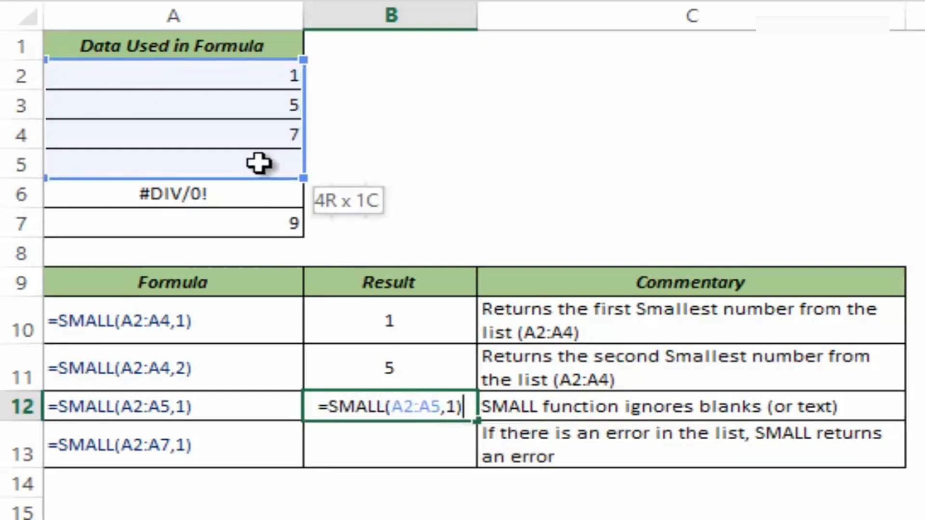
key(ctrl+Return)
click(256, 77)
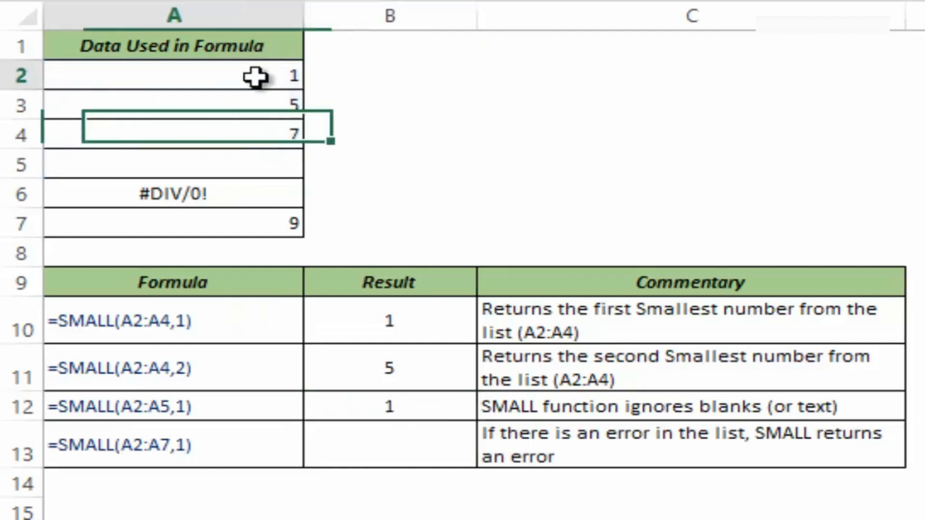
drag(255, 77, 254, 128)
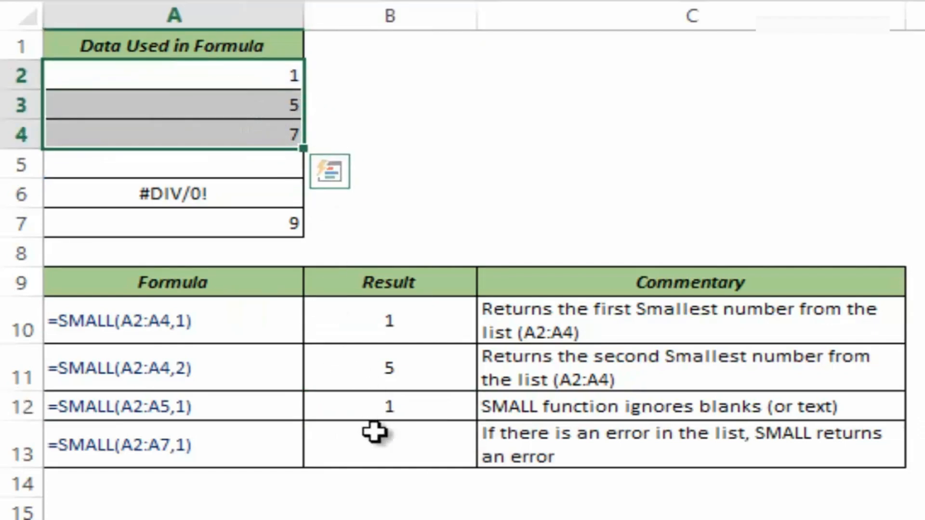
Enter a SMALL formula in B13 over A2:A7, including the error cell, with k set to 1
click(374, 448)
text(=small)
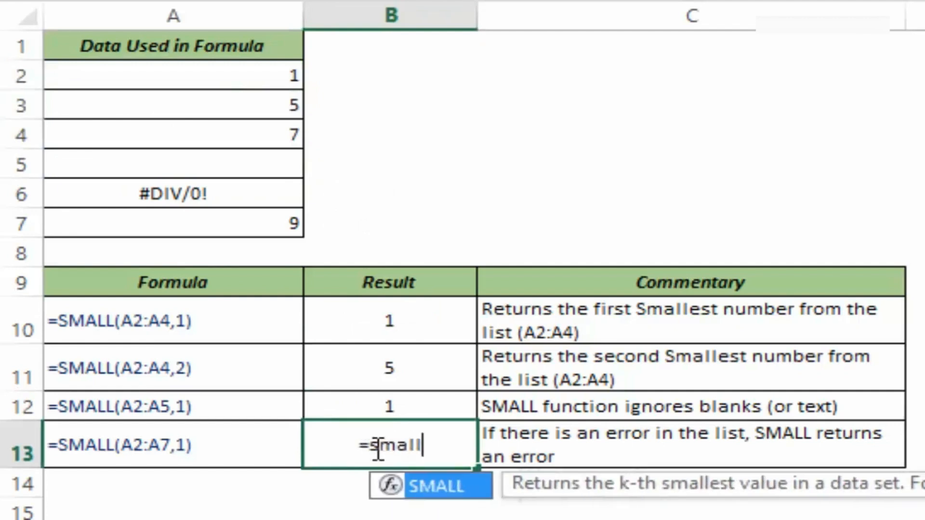
key(Tab)
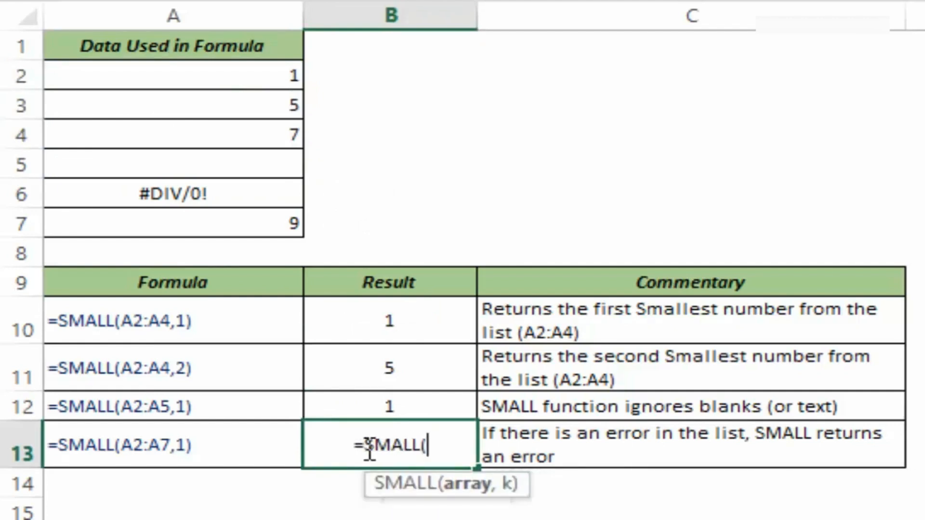
click(217, 81)
drag(217, 81, 223, 225)
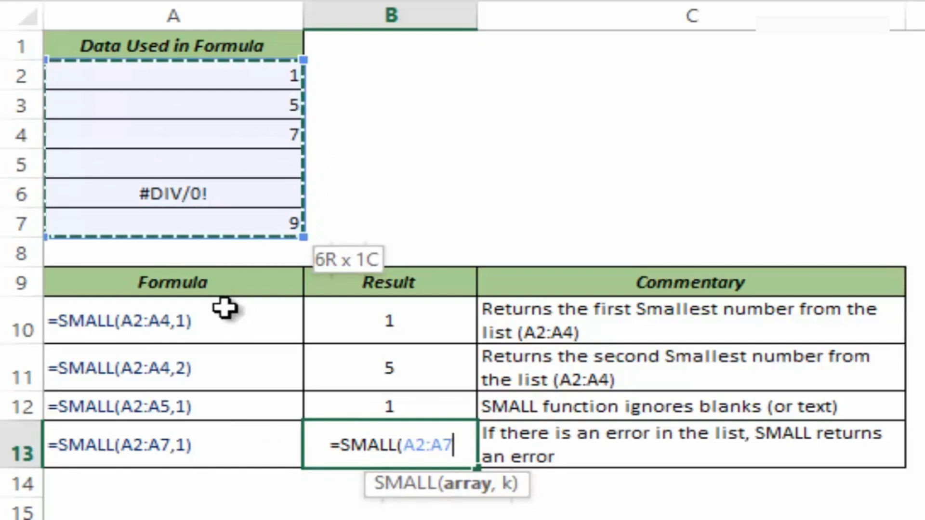
text(,1))
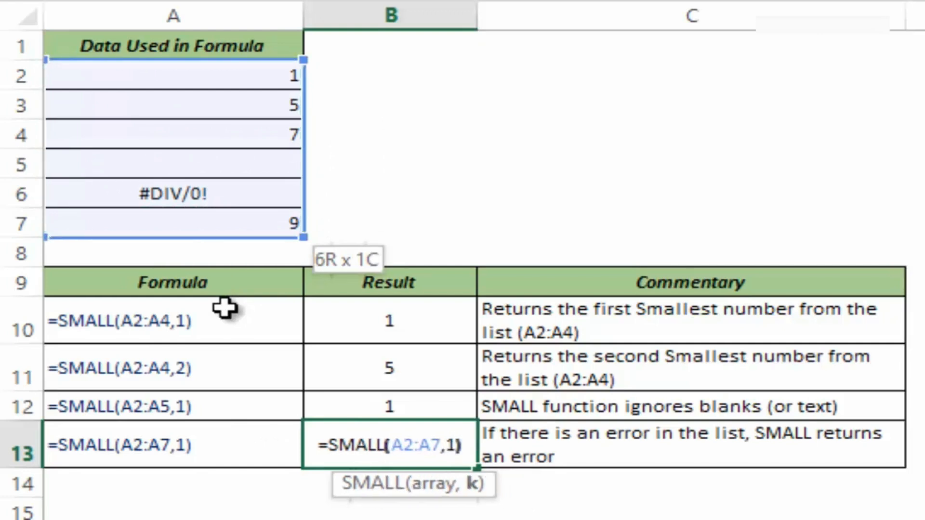
key(ctrl+Return)
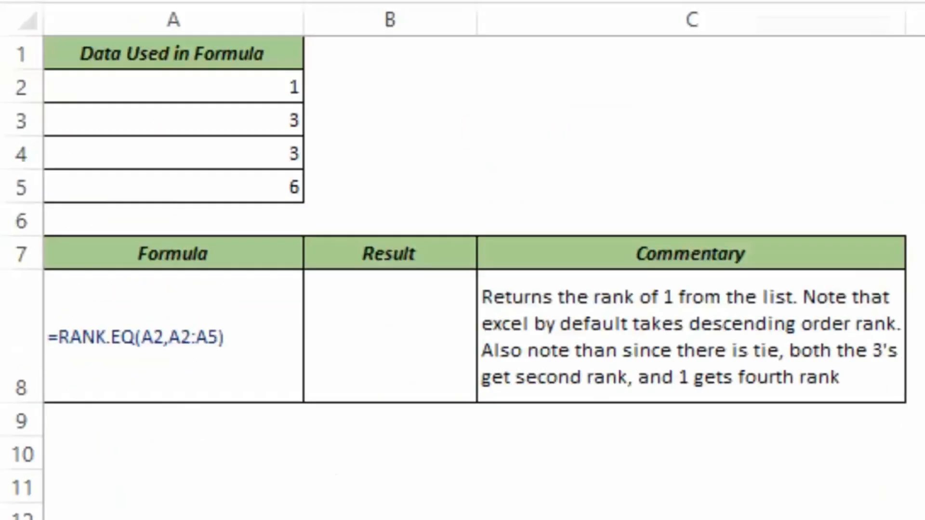
On the RANK worksheet, enter a RANK formula in B8 that ranks A2 within A2:A5, leaving out the order argument
click(382, 353)
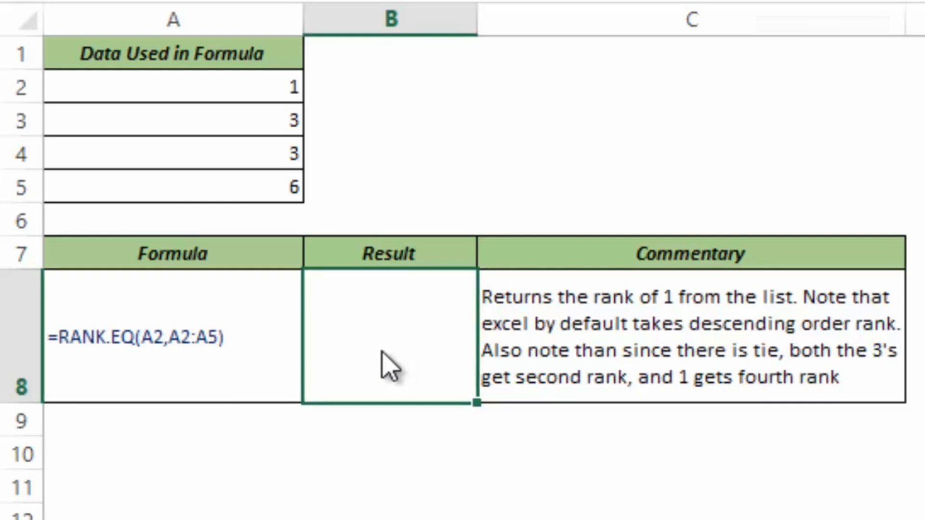
text(=rank)
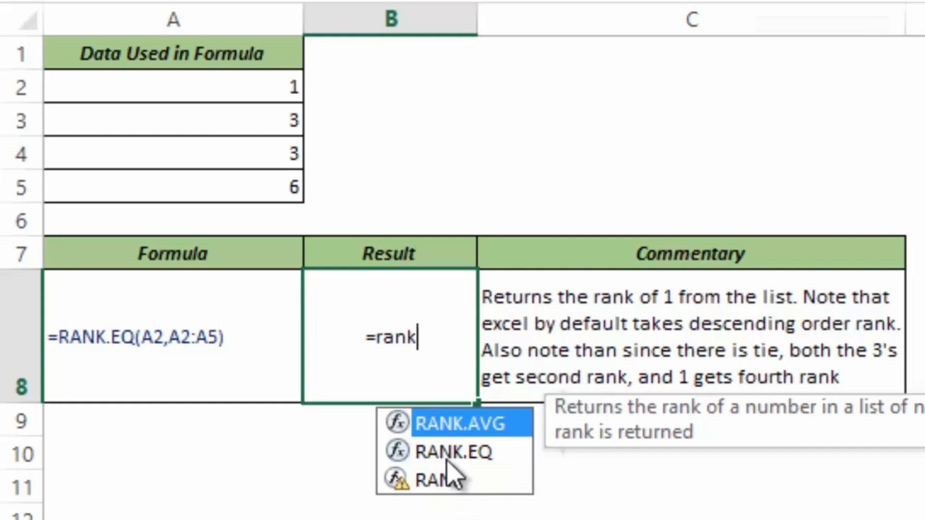
double_click(429, 481)
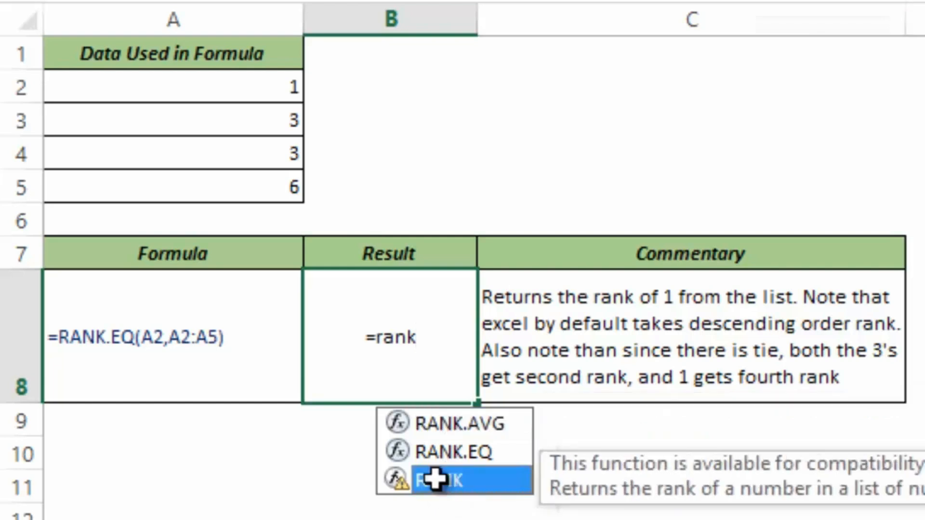
drag(378, 431, 260, 420)
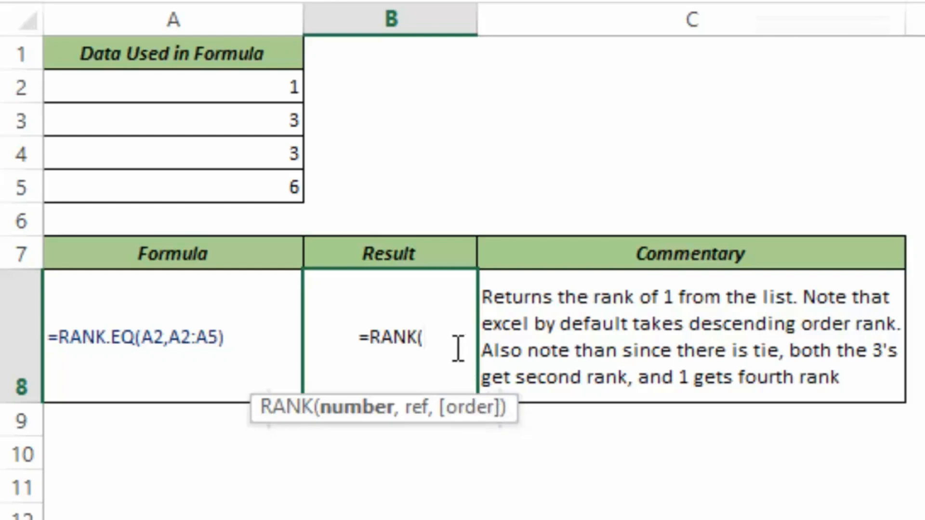
click(267, 89)
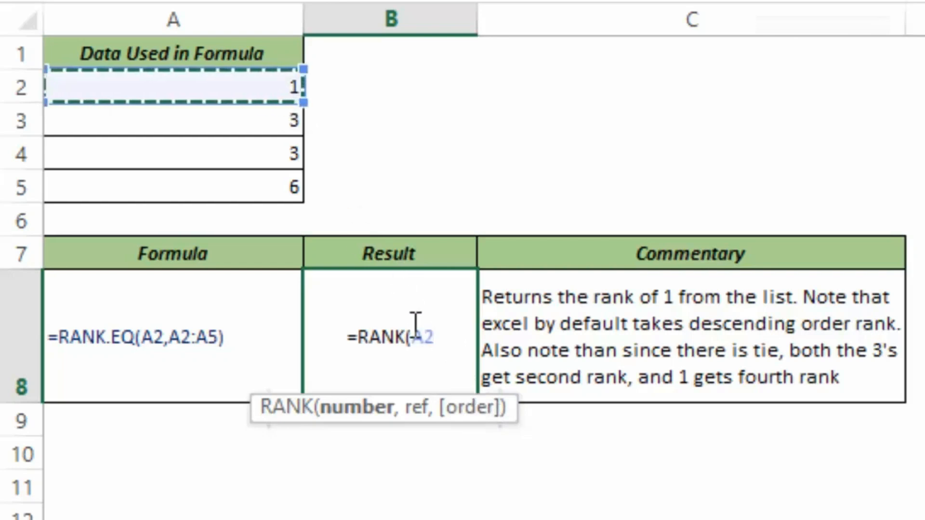
text(,)
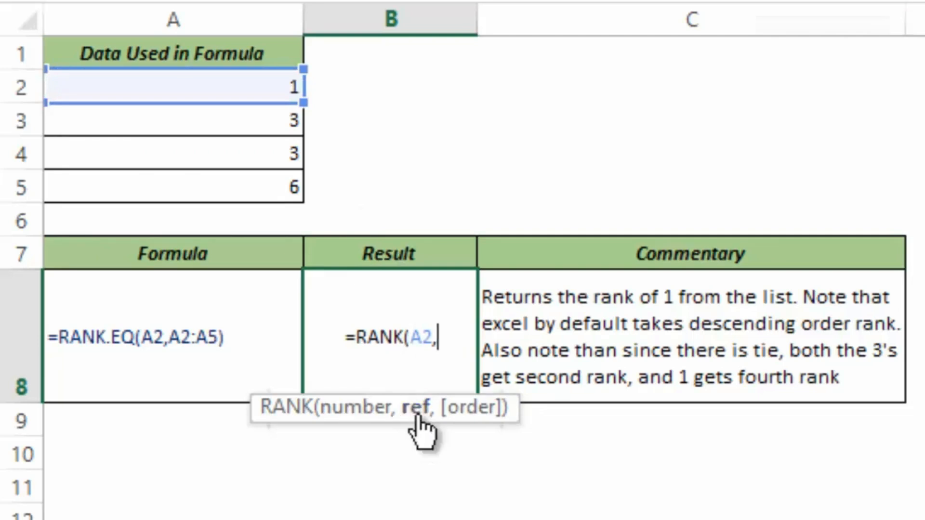
click(252, 91)
drag(250, 114, 246, 186)
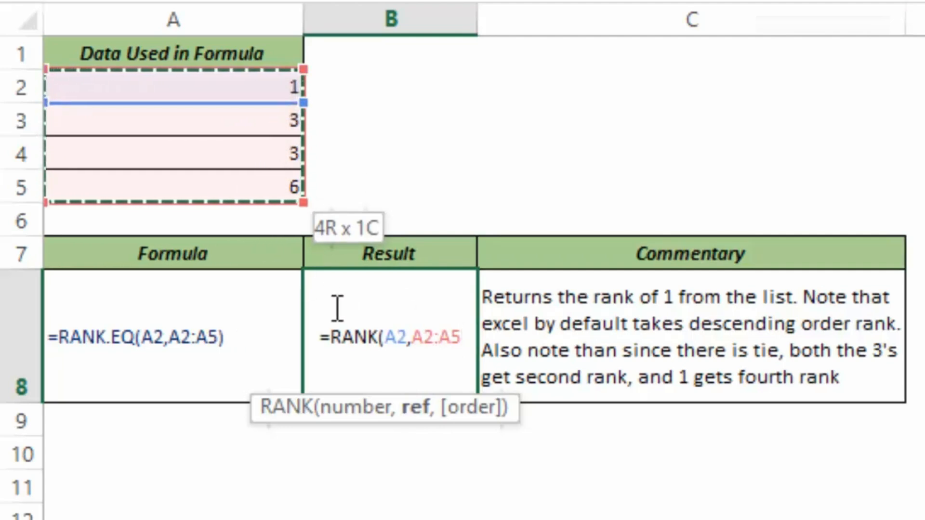
text(,)
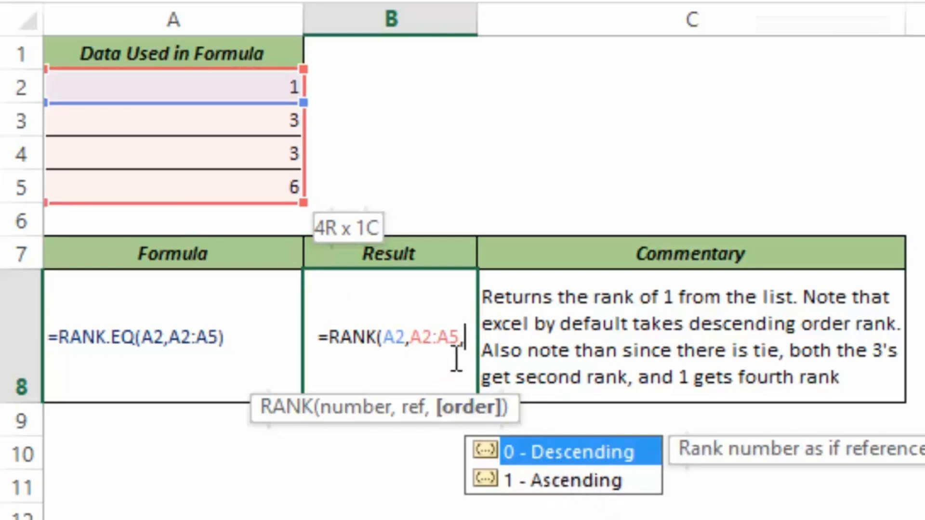
key(BackSpace)
text())
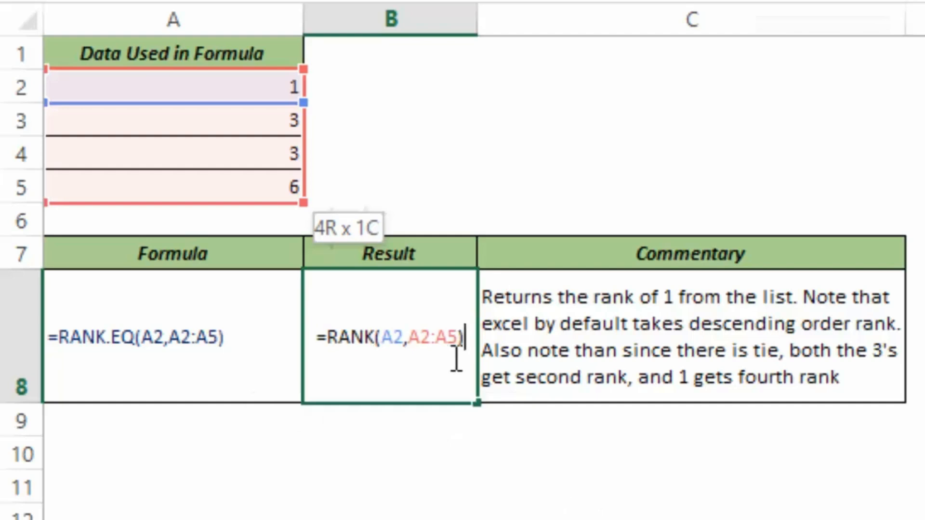
key(ctrl+Return)
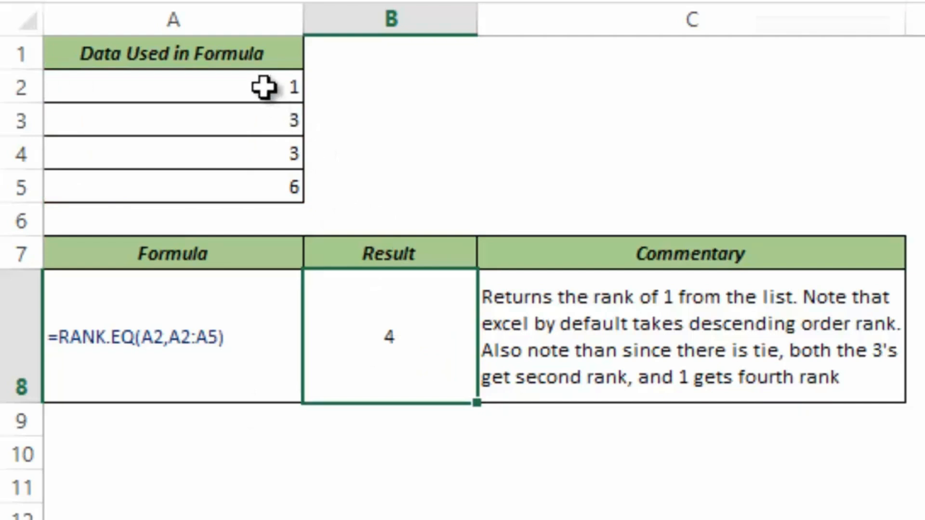
drag(264, 89, 270, 188)
Add an order argument of 1 to the RANK formula in B8 for ascending ranking
double_click(380, 339)
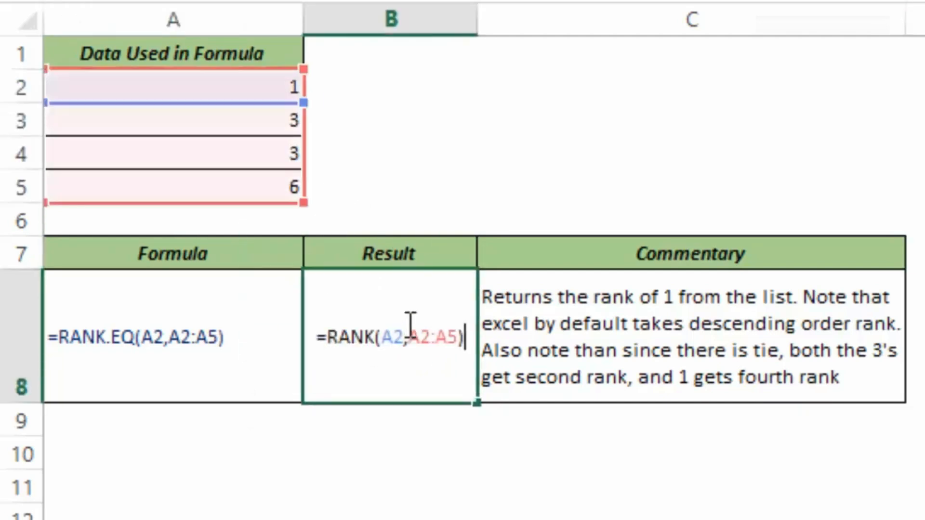
click(459, 340)
text(,1)
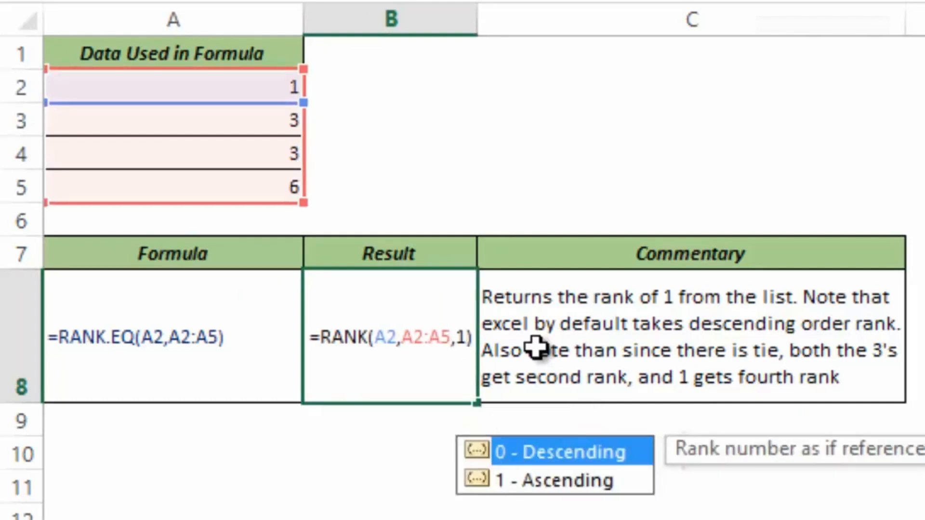
key(ctrl+Return)
drag(244, 87, 242, 179)
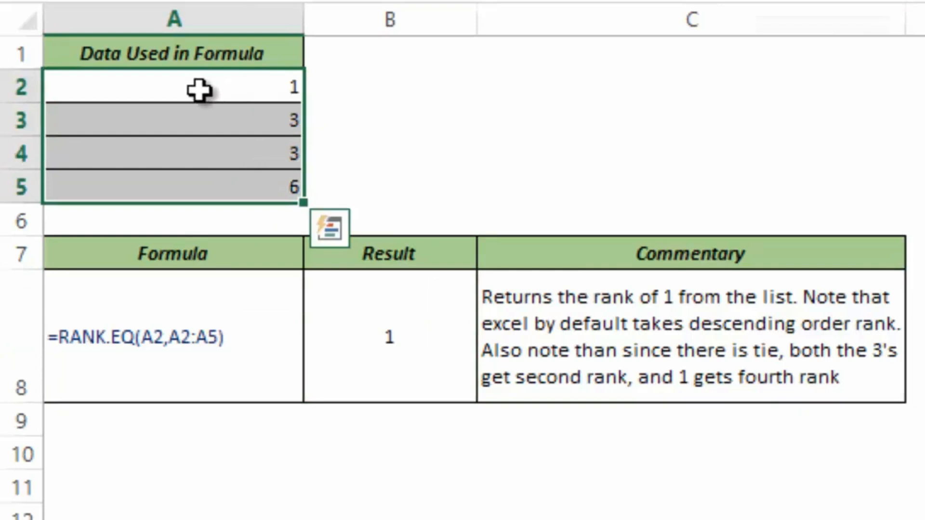
Set the order argument of the RANK formula in B8 to 0 for descending ranking
double_click(394, 327)
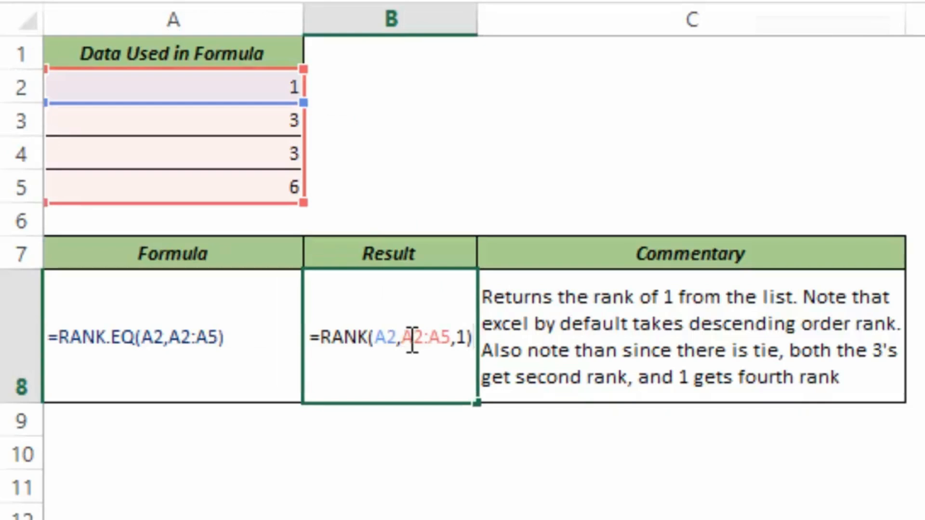
key(BackSpace)
key(BackSpace)
text(0))
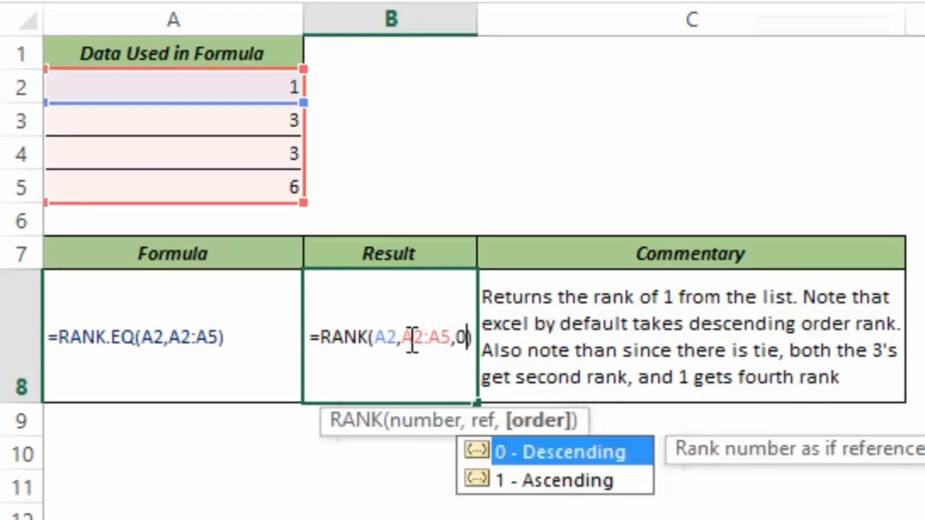
key(Return)
click(408, 339)
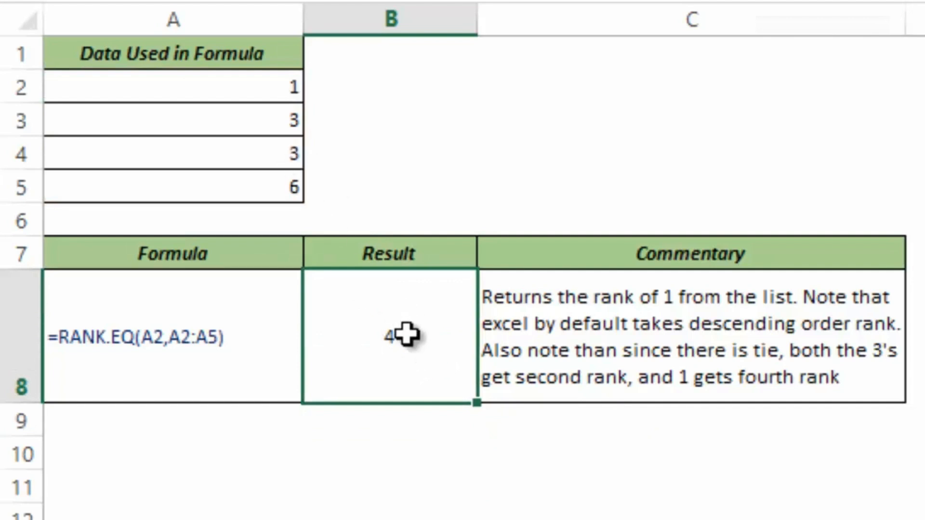
drag(264, 124, 268, 149)
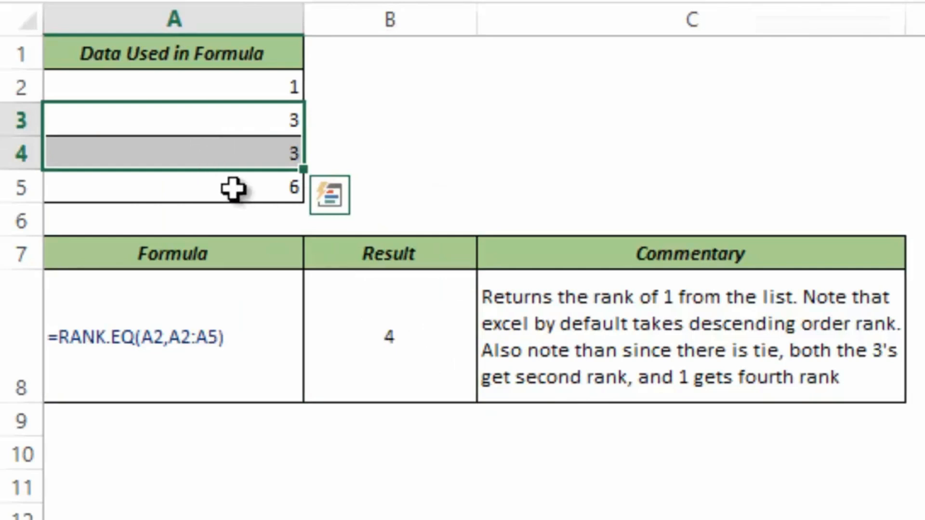
Enter the descending ranks 4, 2, 2 and 1 in B2:B5 beside the data, and select the tied values in A3:A4
click(251, 187)
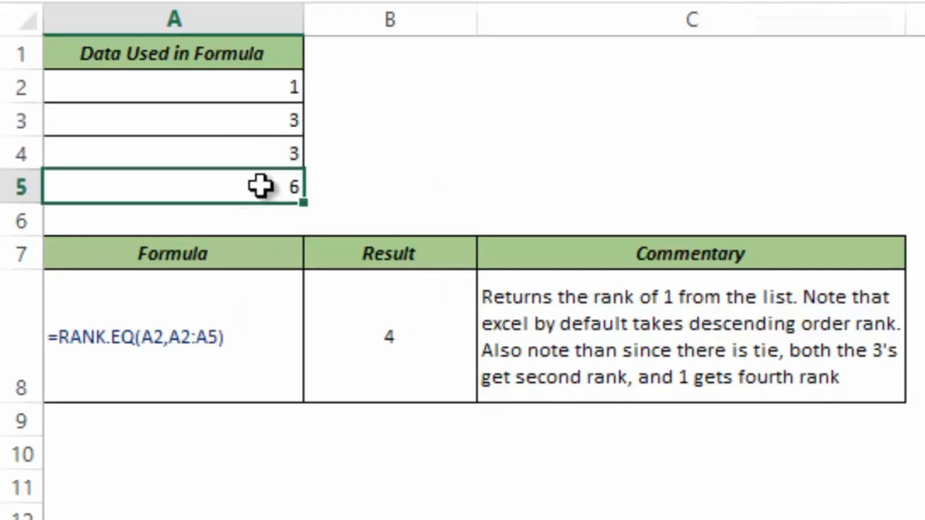
click(340, 182)
text(1)
key(Up)
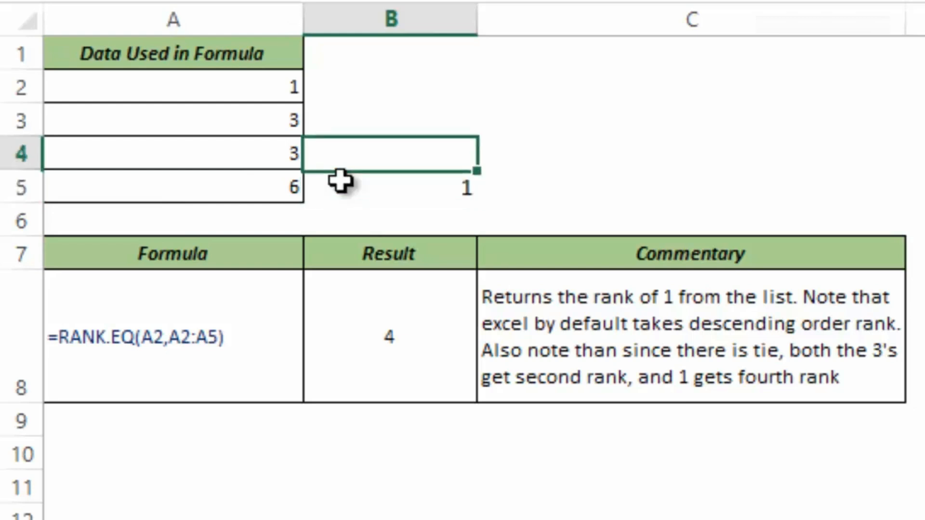
key(Up)
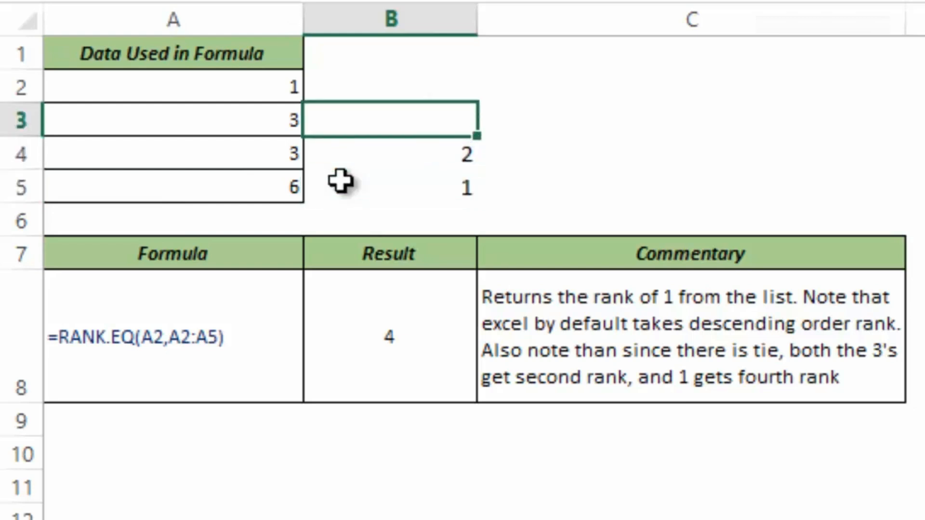
key(Up)
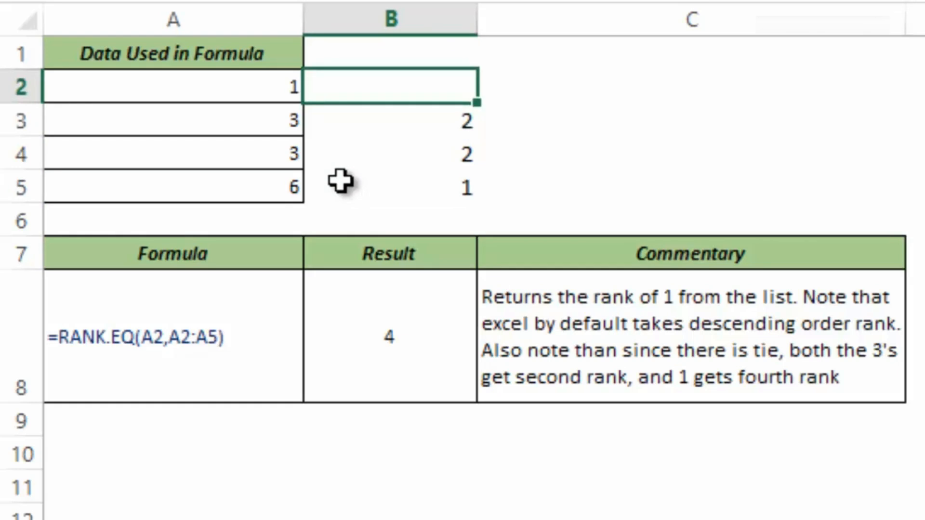
key(Return)
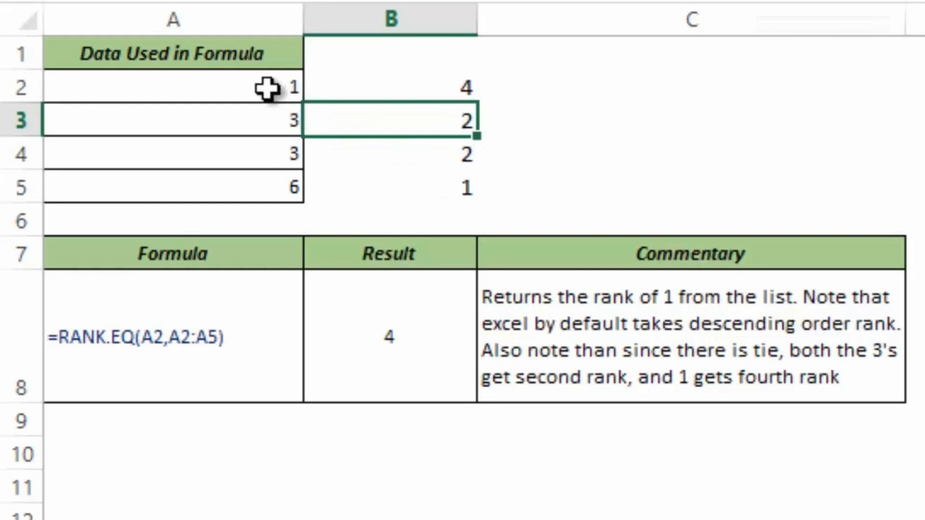
drag(264, 120, 260, 154)
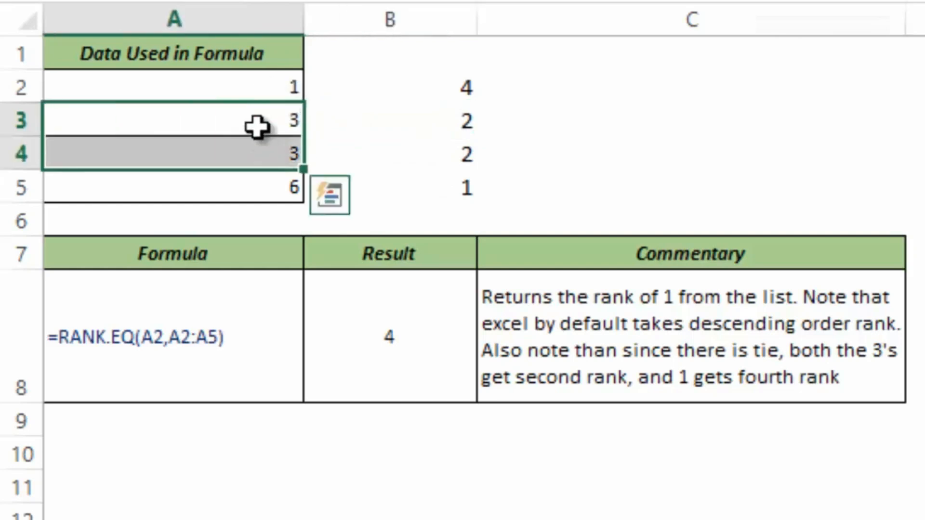
drag(275, 120, 276, 146)
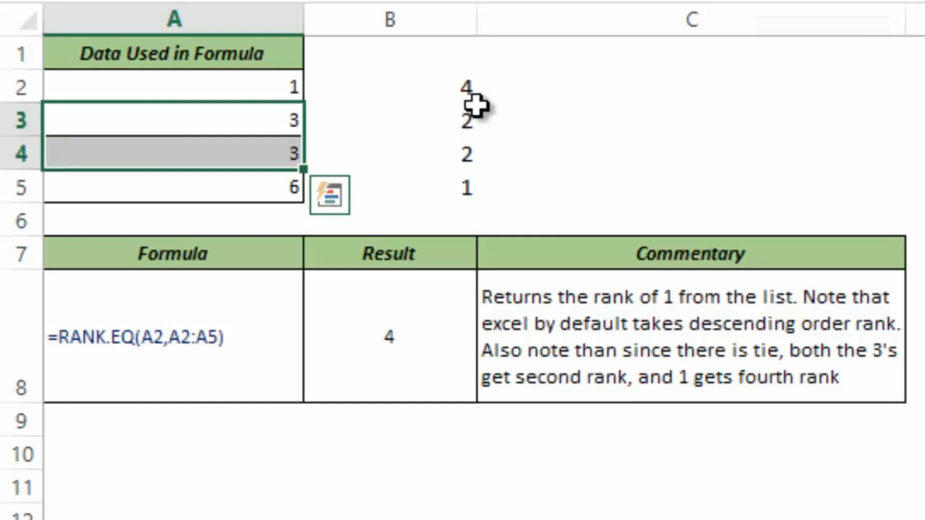
Change A5 to 3 for a three-way tie and set the ranks in B3 and B4 to 1
click(281, 183)
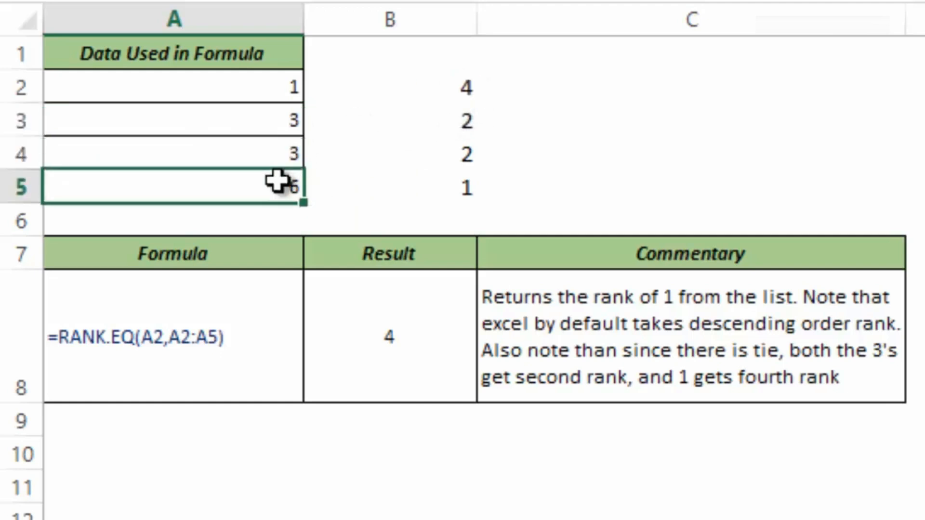
key(Up)
key(Down)
key(Right)
key(Up)
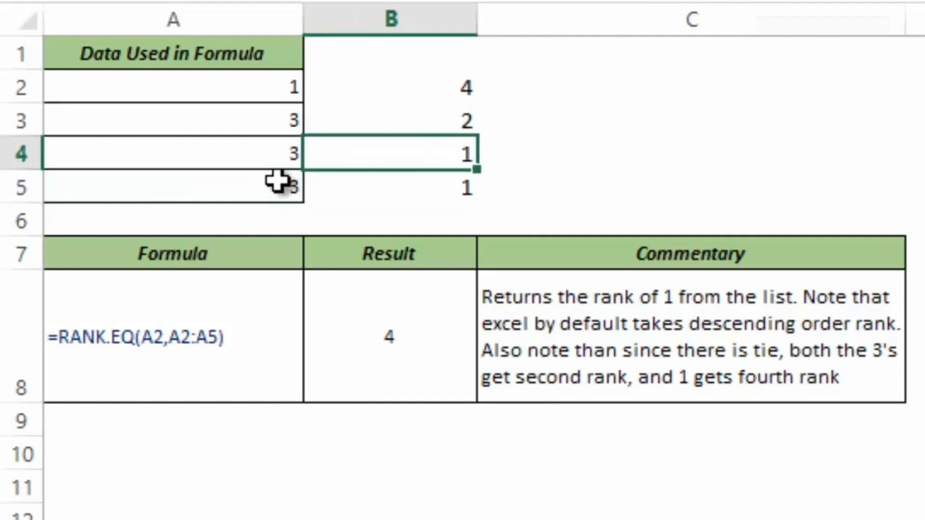
key(Up)
text(1)
key(Return)
key(Up)
key(Up)
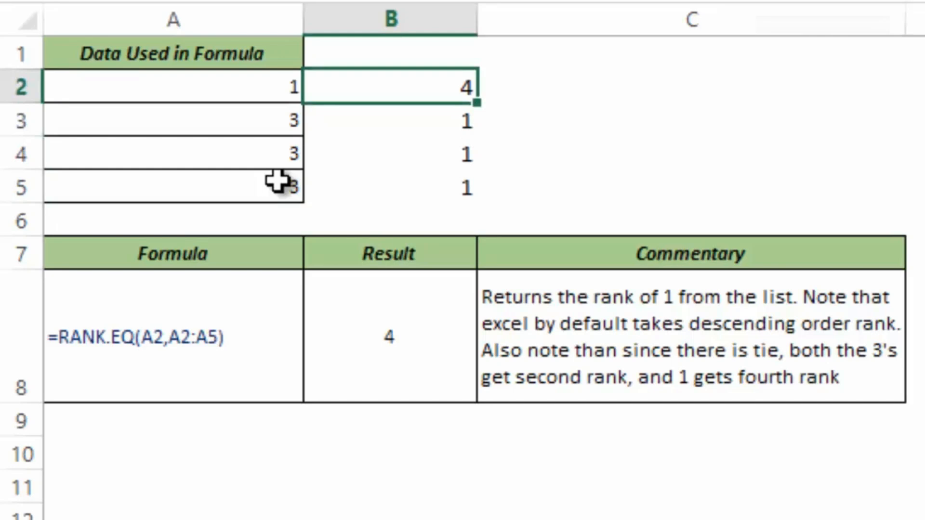
click(239, 91)
drag(247, 121, 244, 179)
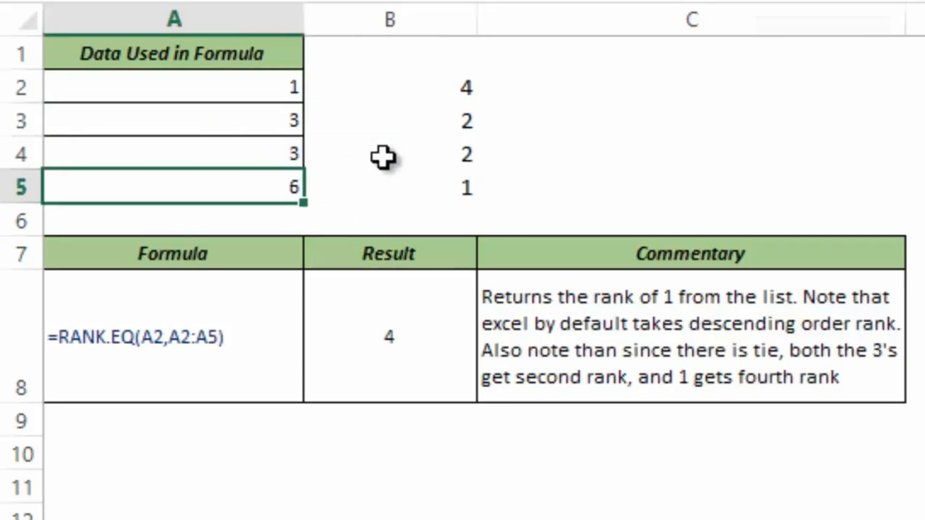
Undo the three-way tie edits and all the manually entered ranks in B2:B5
key(ctrl+z)
key(ctrl+z)
key(ctrl+z)
key(ctrl+z)
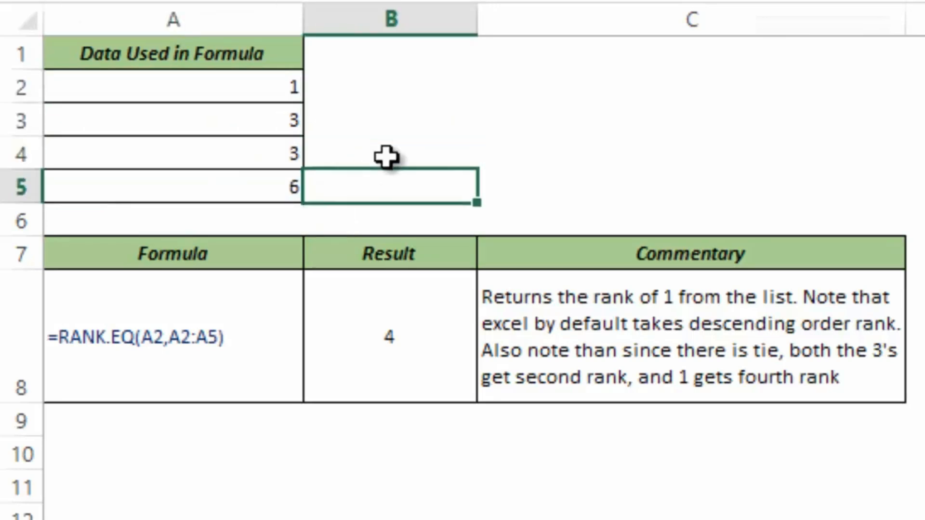
key(ctrl+z)
key(ctrl+z)
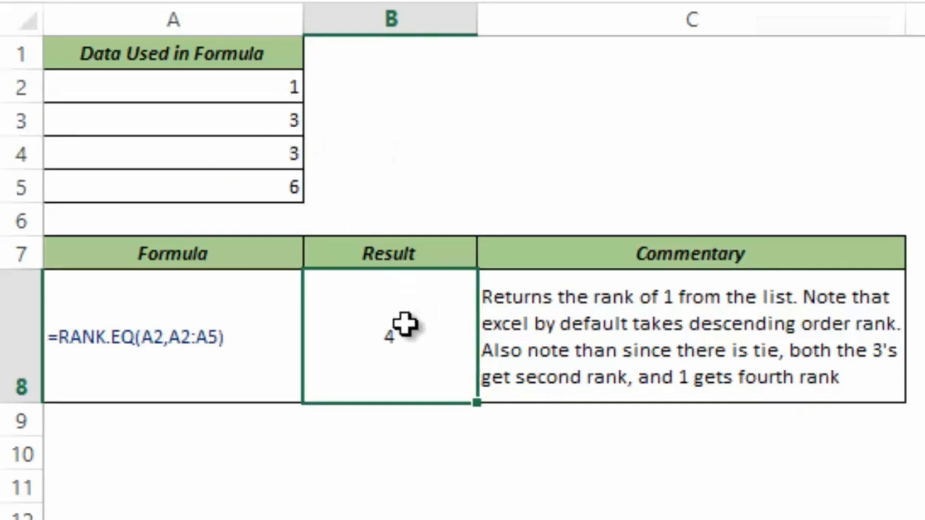
Change the function in B8 from RANK to RANK.EQ, keeping the arguments A2 and A2:A5
double_click(429, 365)
click(375, 346)
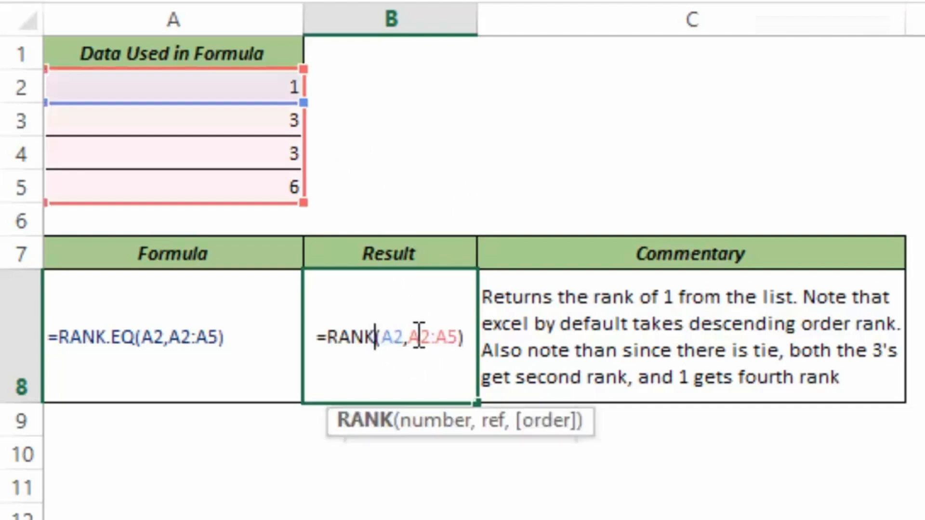
text(.EQ)
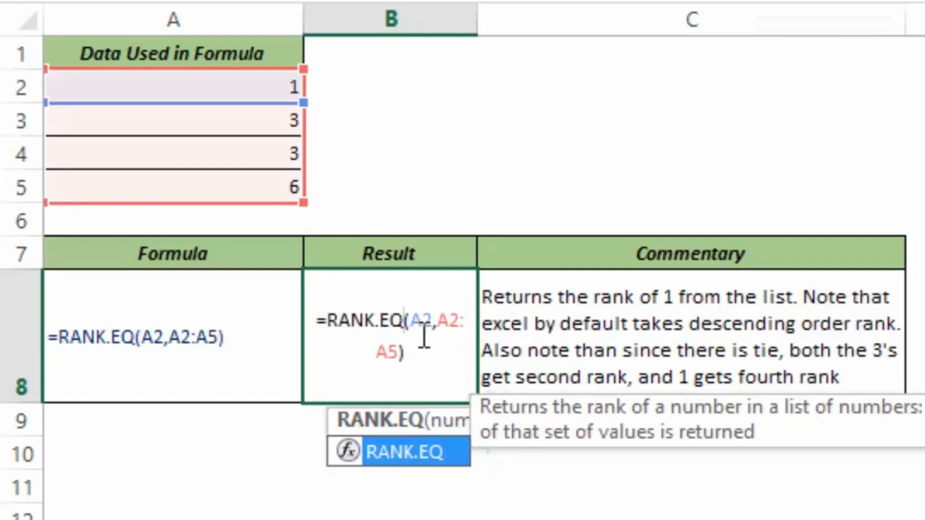
key(Return)
Replace RANK.EQ with RANK.AVG in the B8 formula, keeping its arguments
click(420, 334)
double_click(424, 332)
click(408, 320)
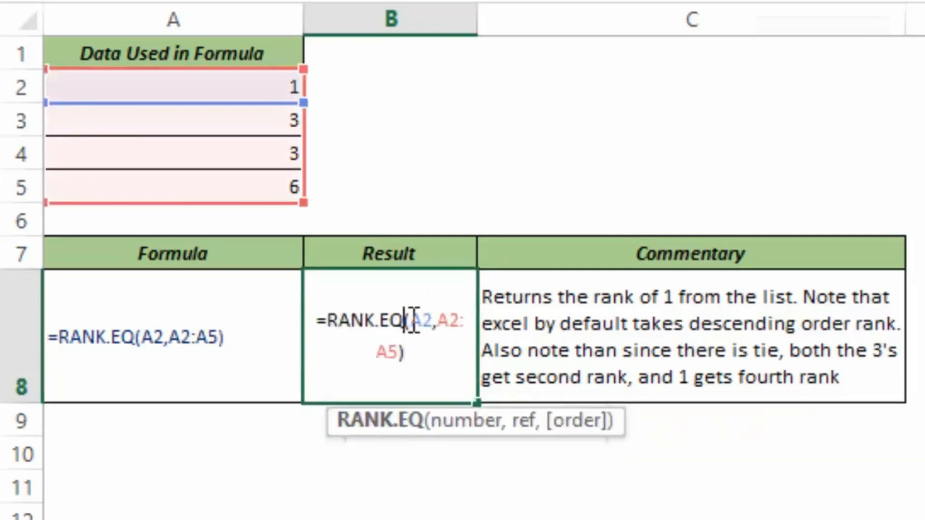
key(BackSpace)
key(BackSpace)
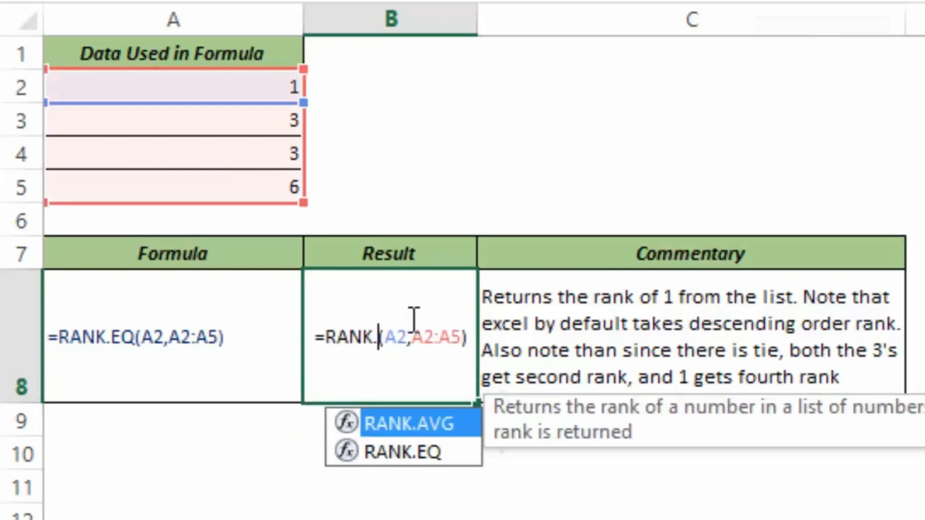
text(AVG)
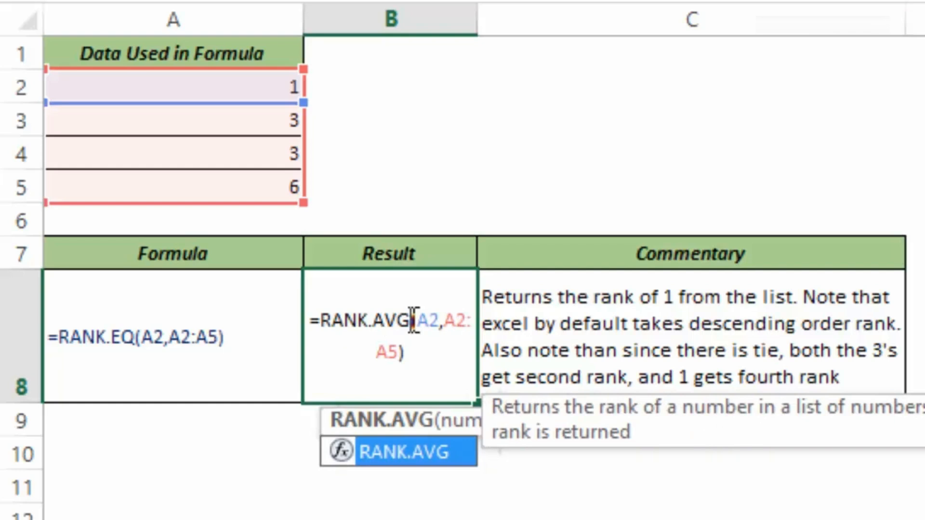
key(ctrl+Return)
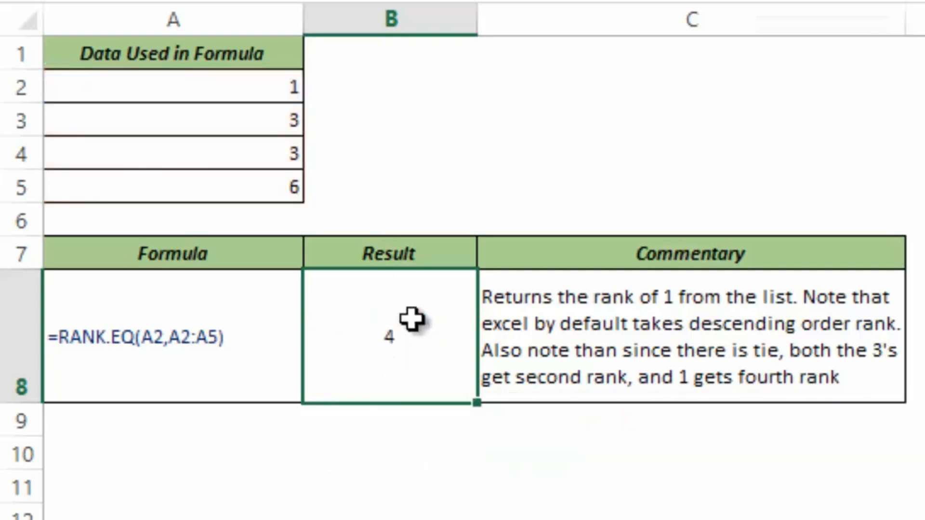
Change the number argument of the RANK.AVG formula in B8 to A3
double_click(424, 344)
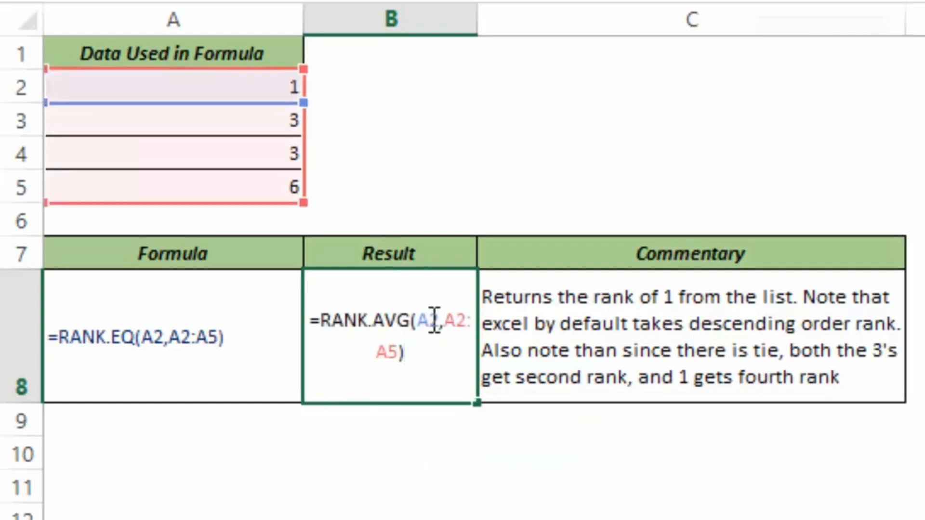
click(439, 320)
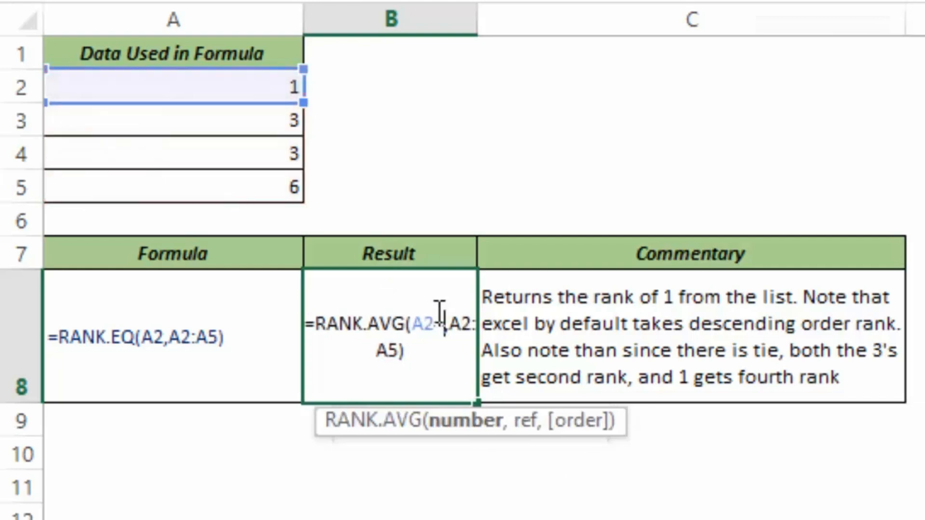
key(BackSpace)
key(BackSpace)
click(241, 123)
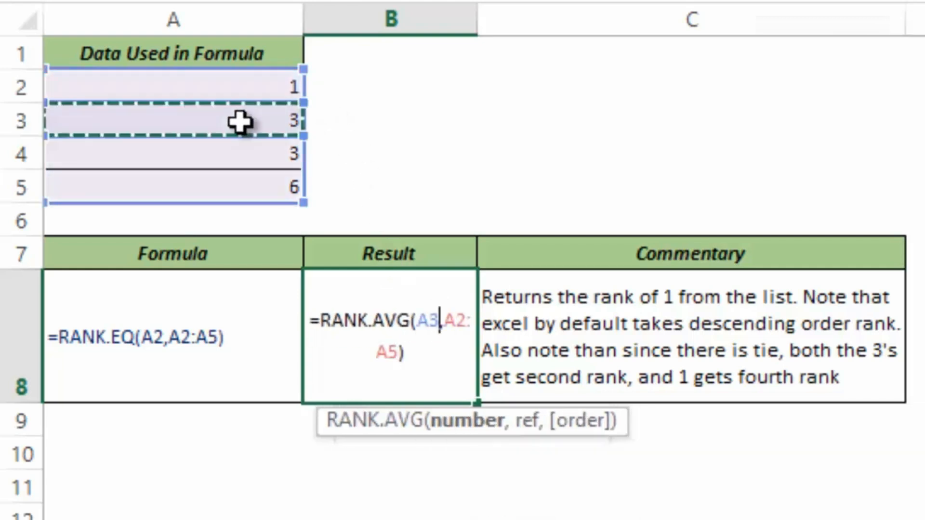
key(ctrl+Return)
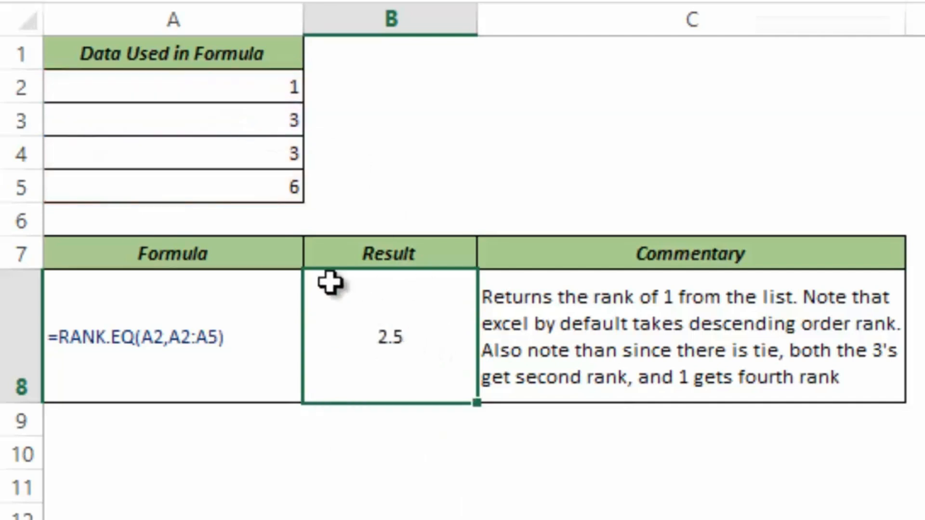
Enter the average-based ranks 4, 2.5, 2.5 and 1 in B2:B5, and select the tied ranks and the B8 result to compare them
click(338, 180)
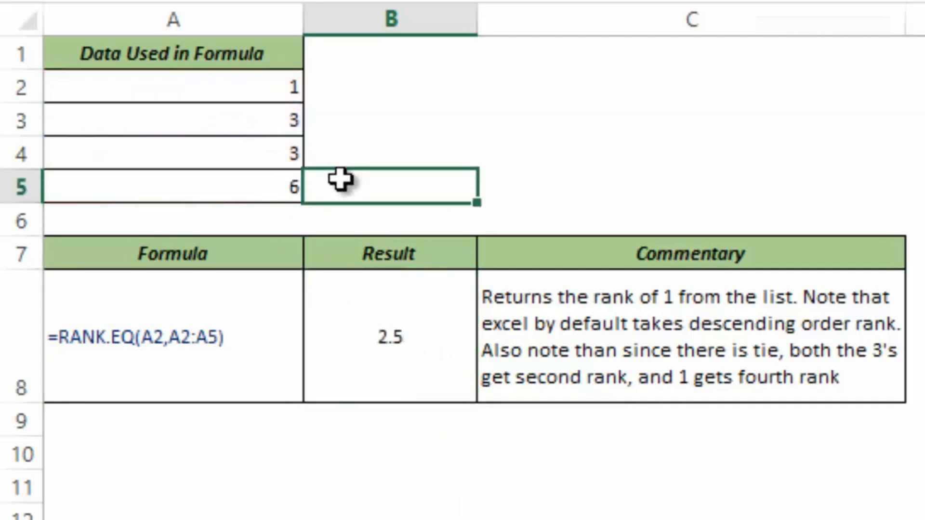
key(Up)
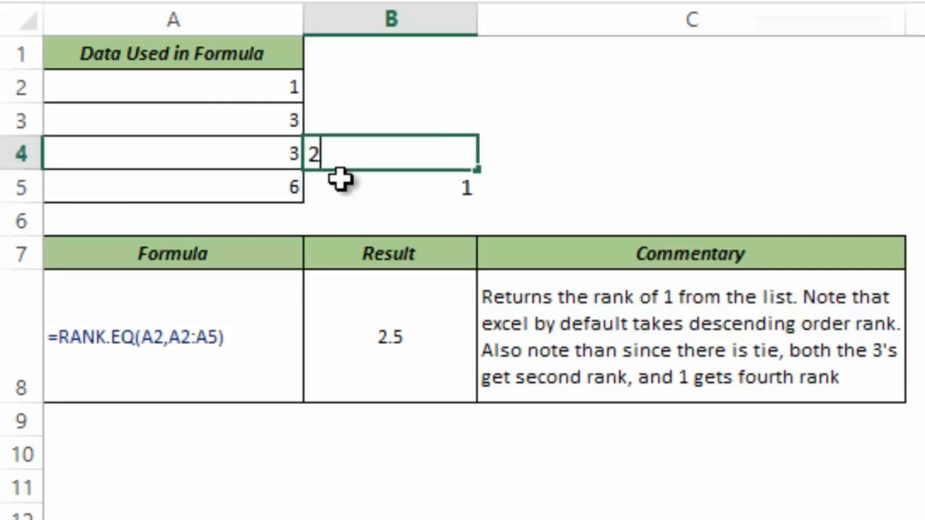
key(Up)
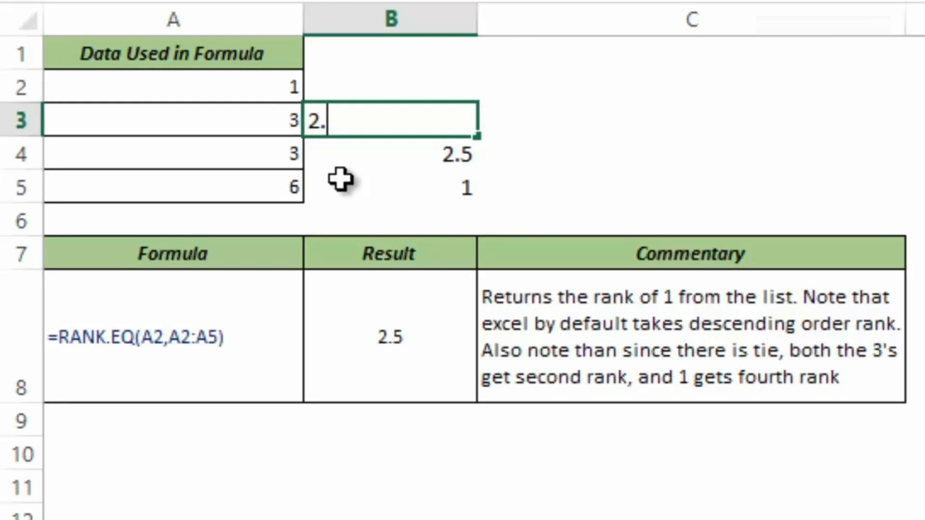
key(Up)
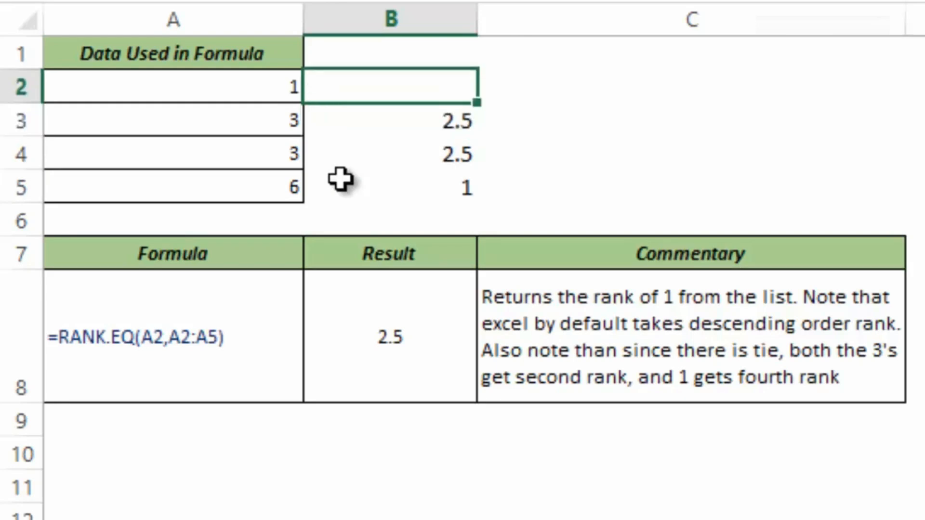
key(Return)
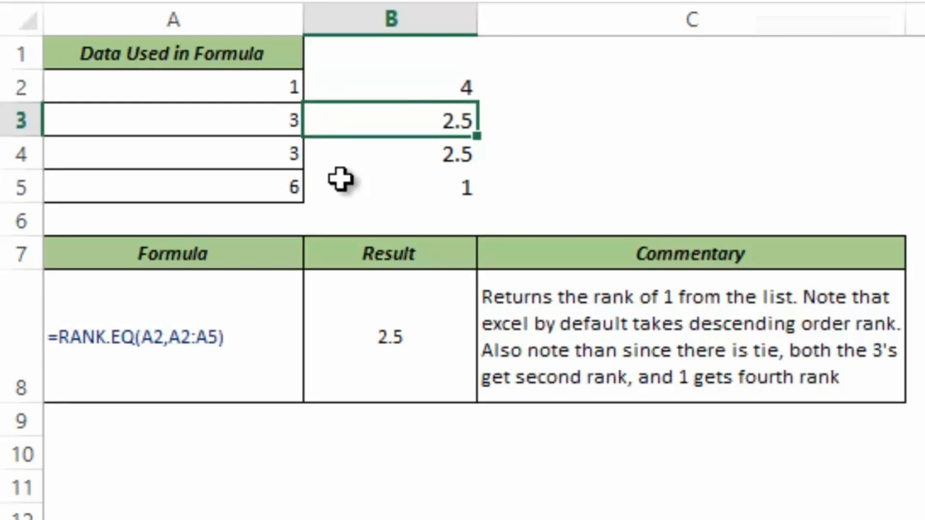
click(414, 320)
drag(412, 126, 407, 152)
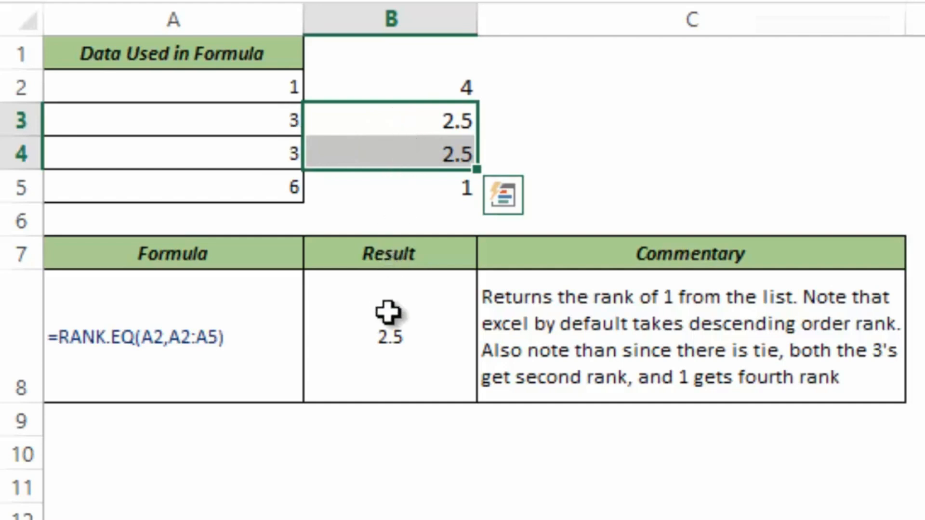
click(395, 329)
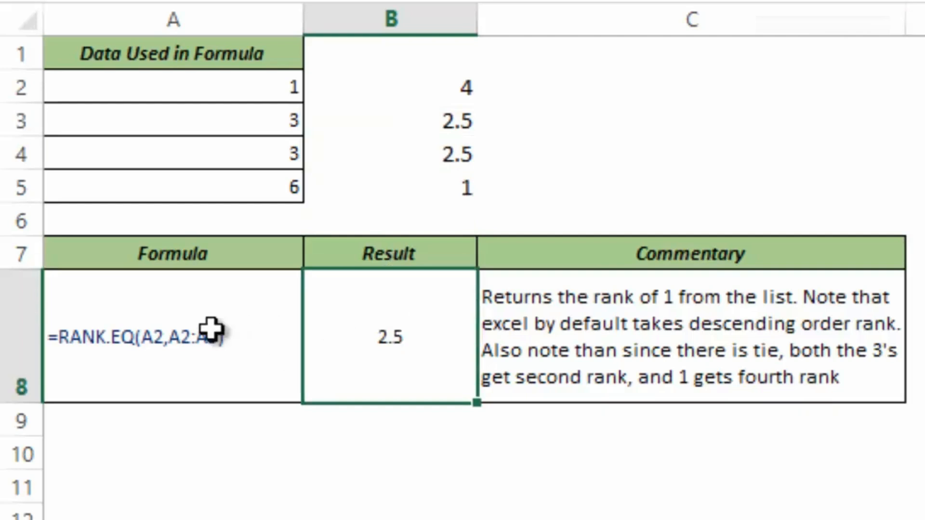